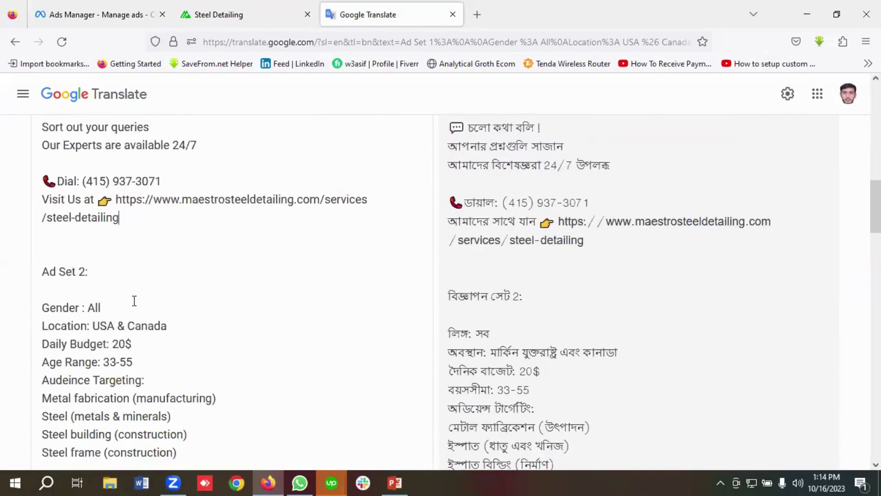
- Compare the age range and location lines of Ad Set 1 and Ad Set 2 in the translated ad brief
scroll(134, 300, "down", 1)
scroll(130, 305, "up", 3)
scroll(128, 304, "down", 2)
scroll(133, 282, "down", 2)
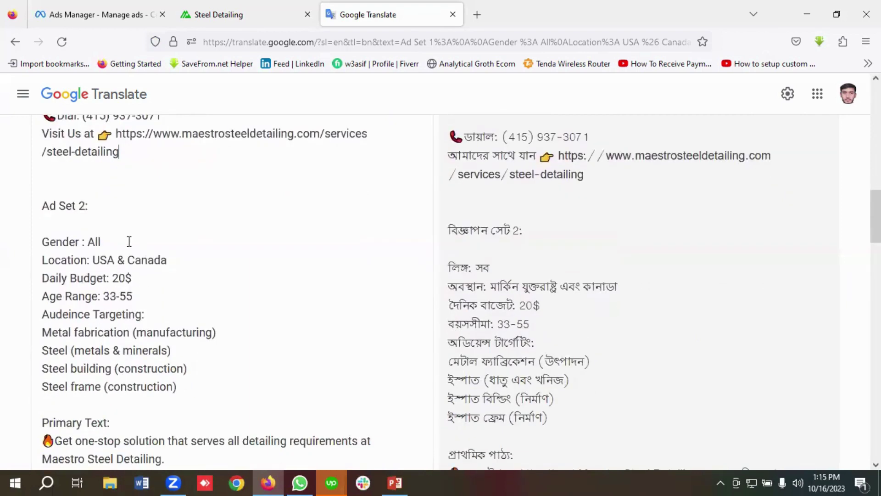
left_click(150, 298)
left_click_drag(153, 298, 30, 299)
left_click(146, 295)
scroll(146, 294, "up", 15)
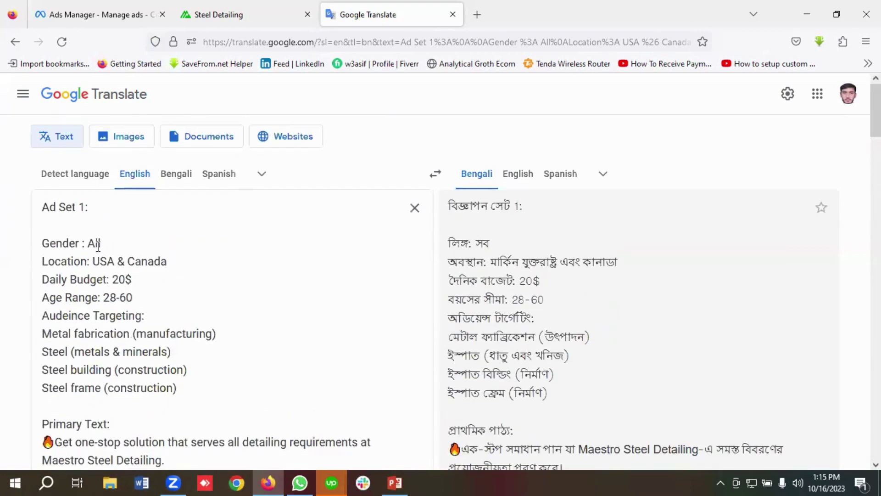
scroll(128, 264, "down", 3)
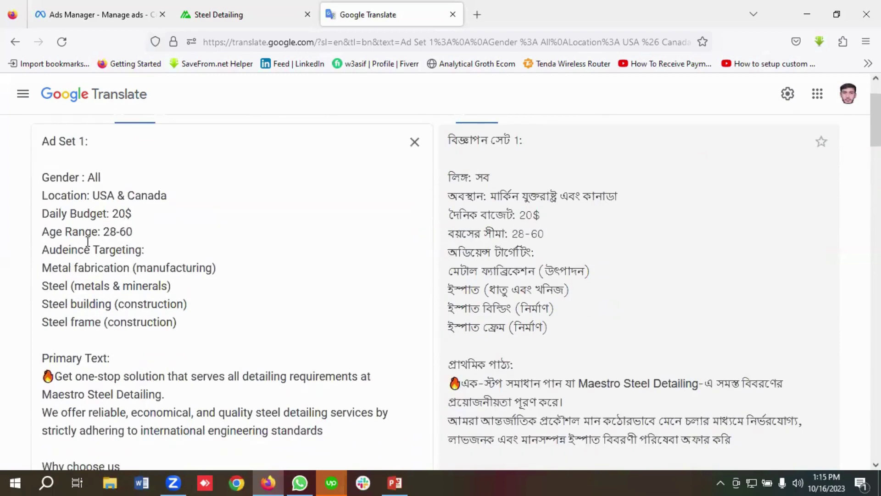
left_click_drag(148, 235, 27, 232)
left_click(158, 232)
scroll(152, 271, "down", 12)
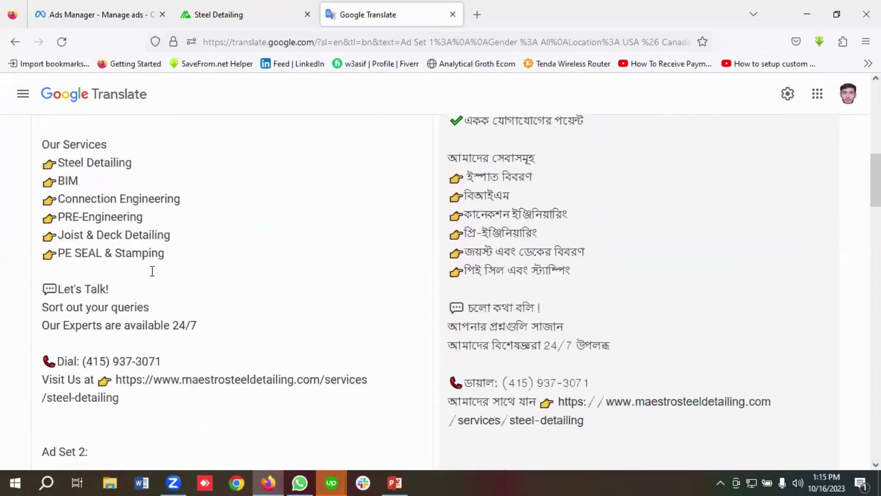
scroll(152, 271, "down", 5)
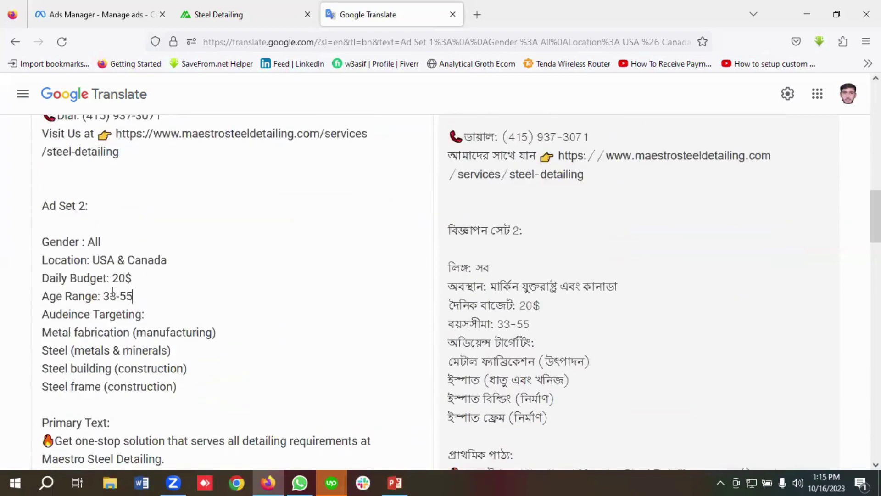
left_click_drag(134, 296, 32, 290)
left_click(142, 299)
left_click_drag(143, 302, 41, 296)
left_click(140, 299)
scroll(157, 295, "down", 8)
scroll(161, 295, "up", 8)
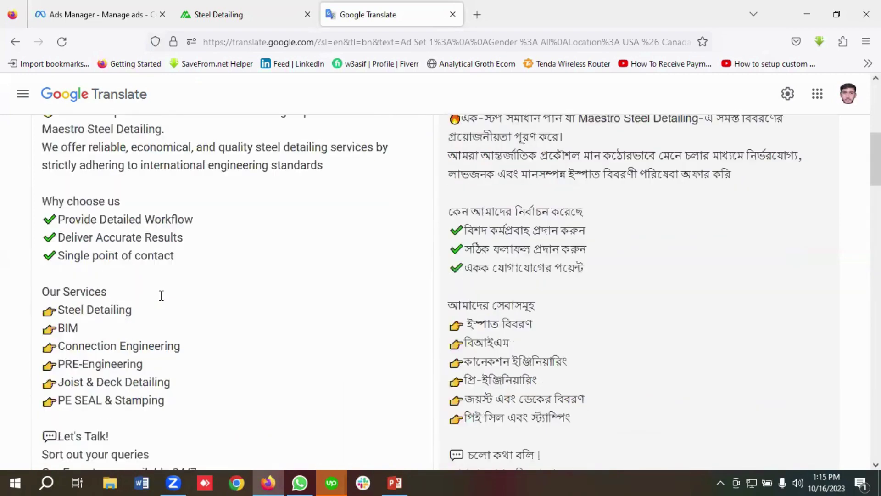
scroll(162, 296, "up", 15)
left_click_drag(94, 212, 40, 210)
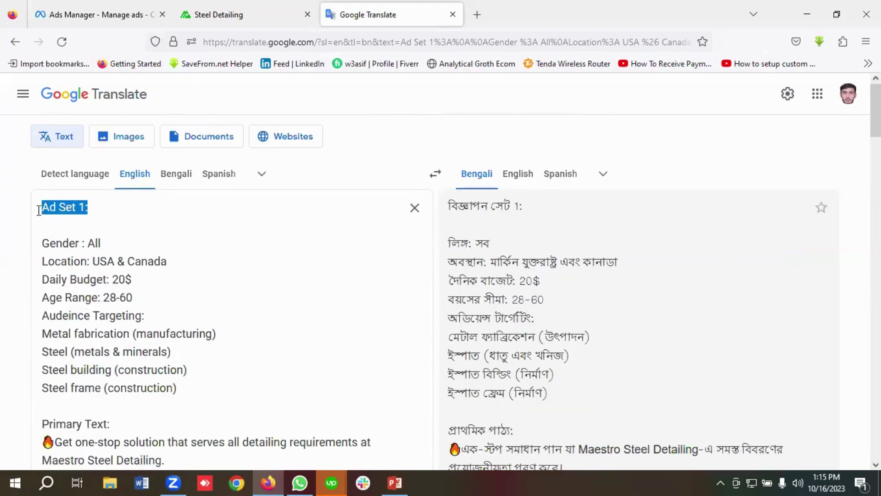
left_click(125, 263)
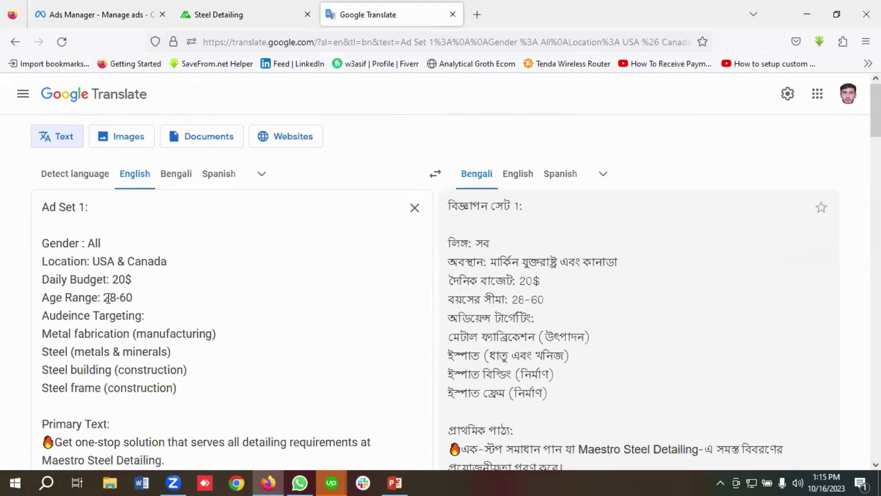
left_click_drag(193, 263, 41, 263)
left_click(124, 263)
- Renumber the heading of the third ad set in the source text as "Ad Set 3:"
scroll(209, 342, "down", 15)
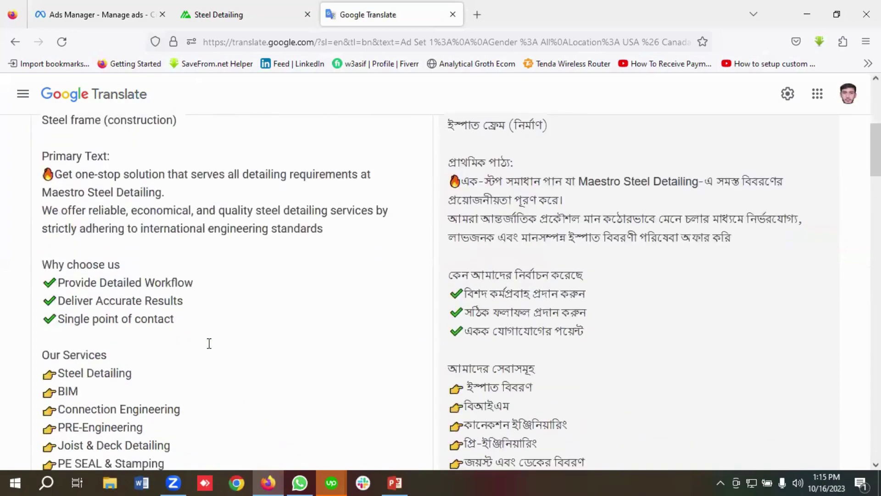
scroll(209, 343, "down", 10)
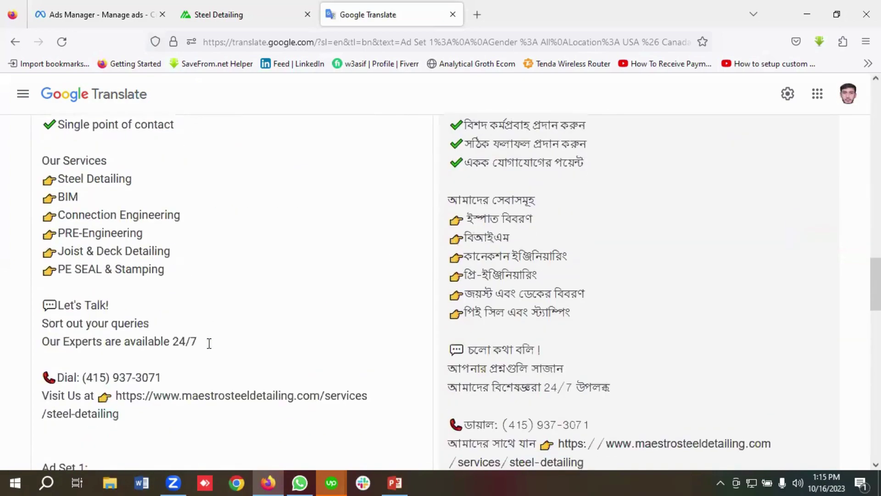
scroll(209, 344, "down", 3)
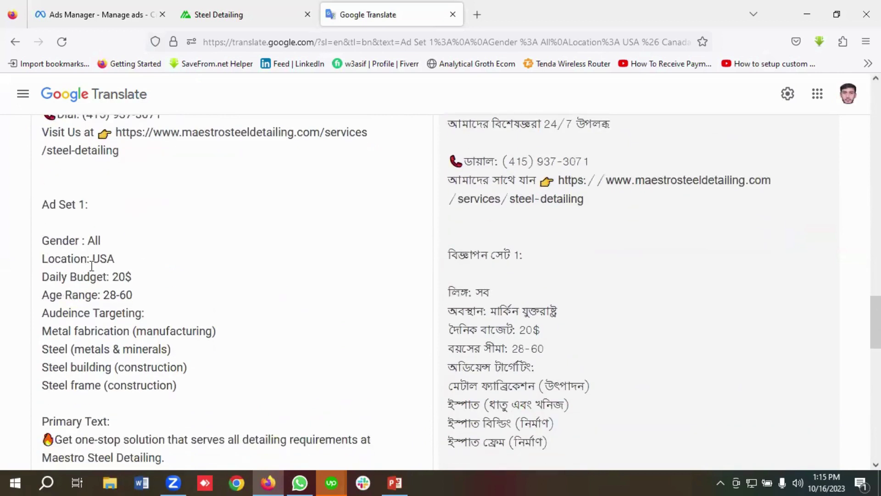
left_click(85, 208)
type("3")
left_click(127, 228)
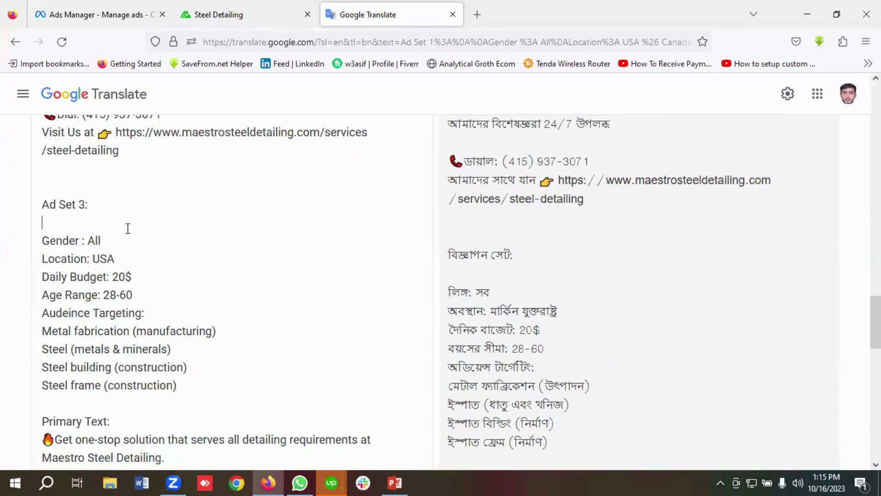
- Examine the location line of Ad Set 3 and review its targeting against the earlier ad sets
left_click_drag(116, 258, 40, 258)
left_click(131, 258)
left_click_drag(115, 259, 41, 258)
left_click(67, 259)
left_click_drag(115, 258, 42, 259)
left_click(130, 260)
scroll(167, 284, "down", 4)
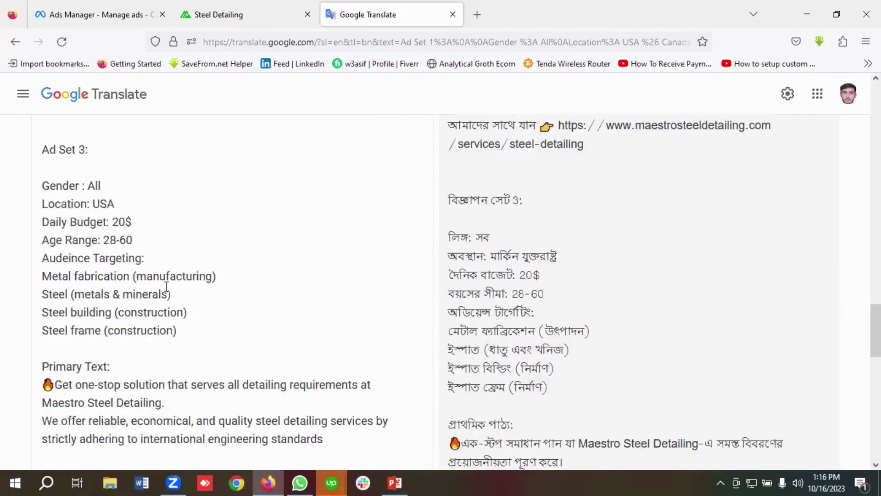
scroll(169, 287, "up", 20)
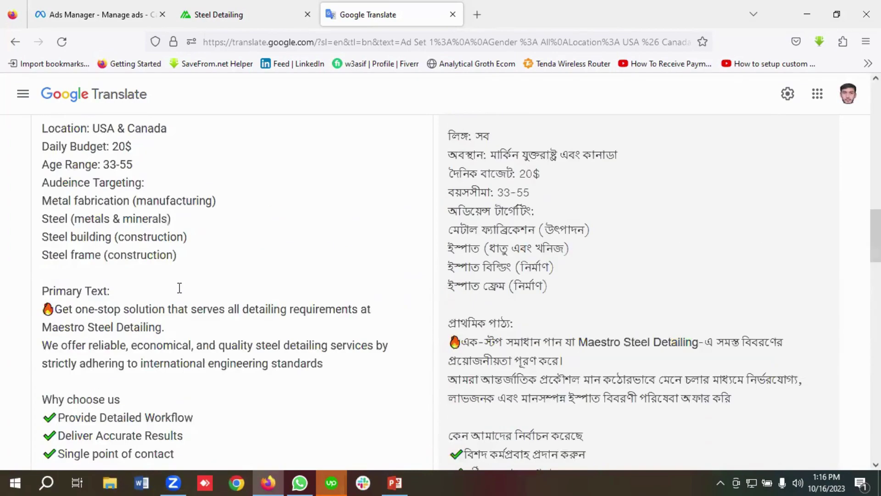
scroll(180, 288, "up", 15)
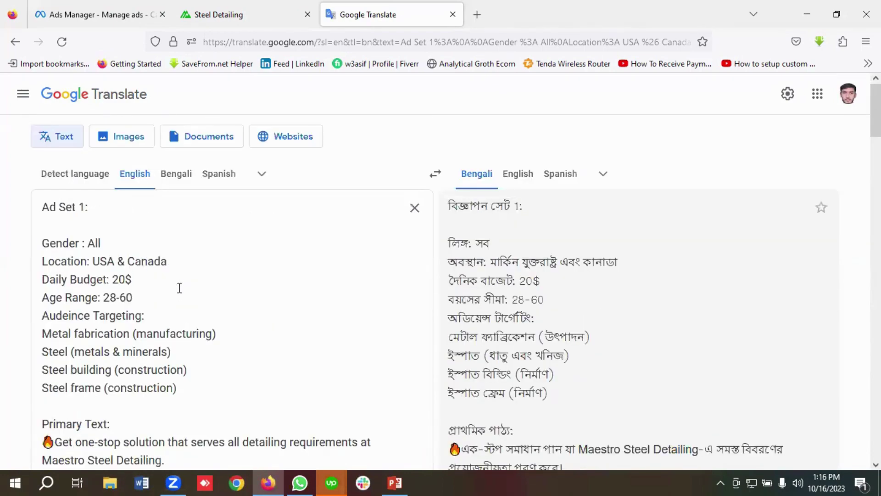
scroll(180, 288, "down", 10)
scroll(179, 288, "up", 10)
- Check the Ads Manager campaign list and view the top of the Maestro Steel Detailing web page
left_click(99, 14)
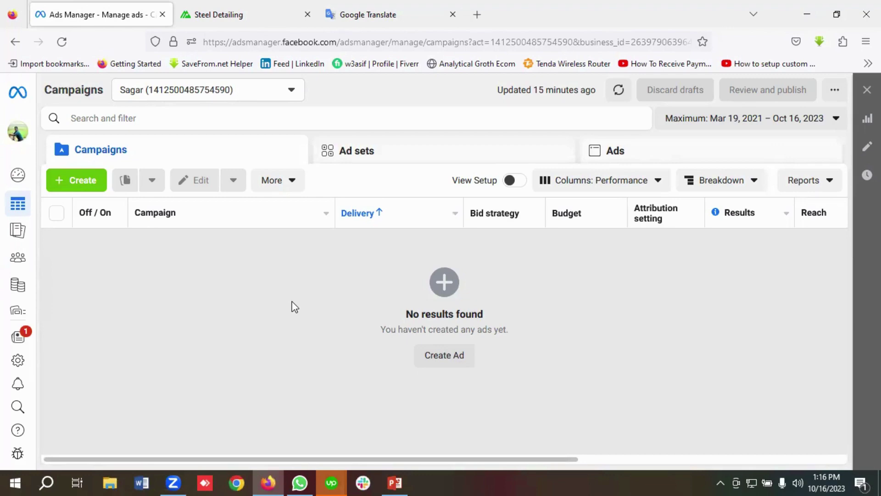
left_click(250, 10)
scroll(136, 270, "up", 10)
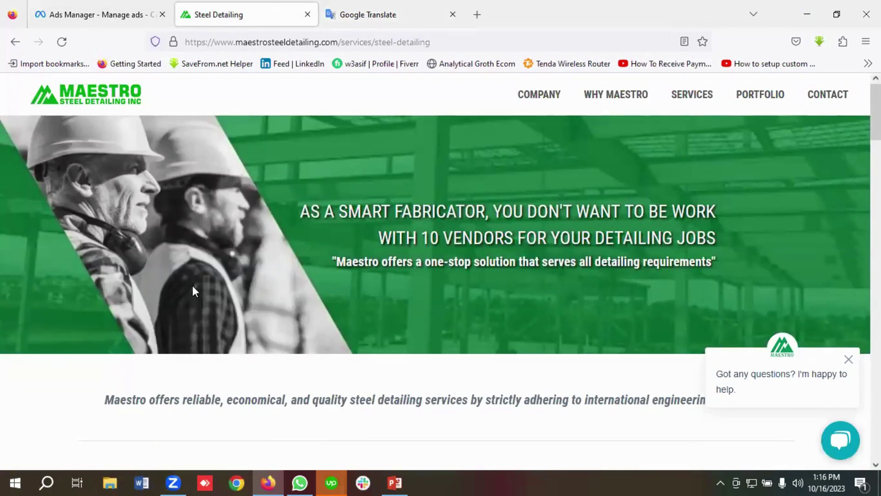
- Switch to Ads Manager and create a new campaign with the Traffic objective
left_click(112, 13)
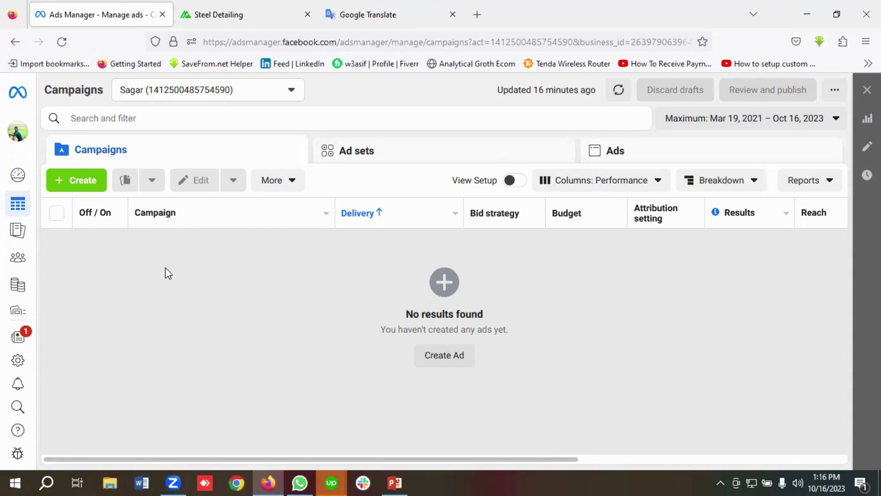
left_click(81, 185)
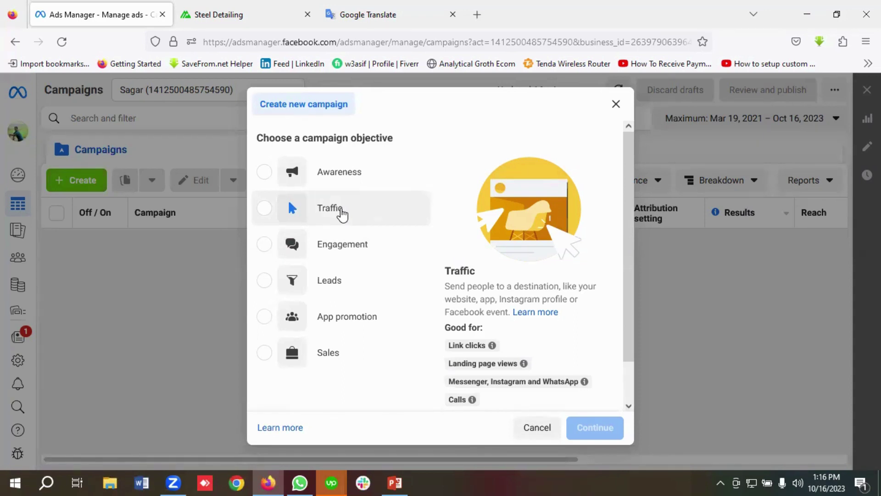
left_click(341, 211)
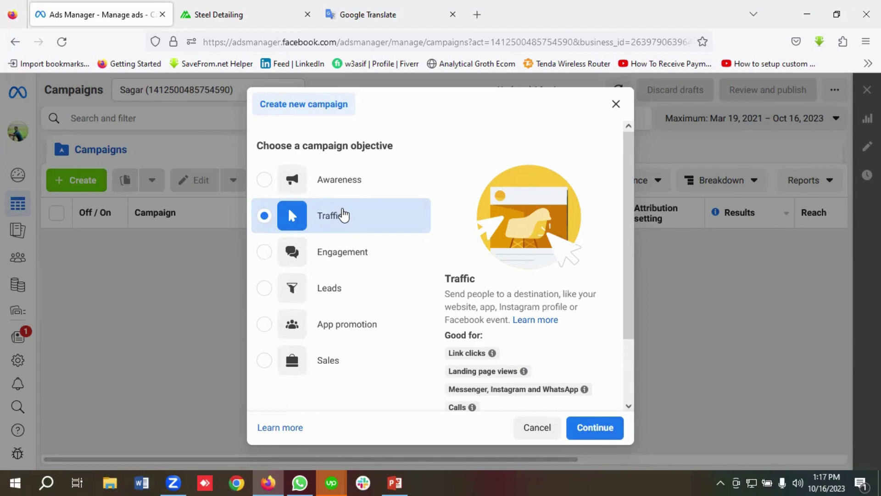
left_click(602, 432)
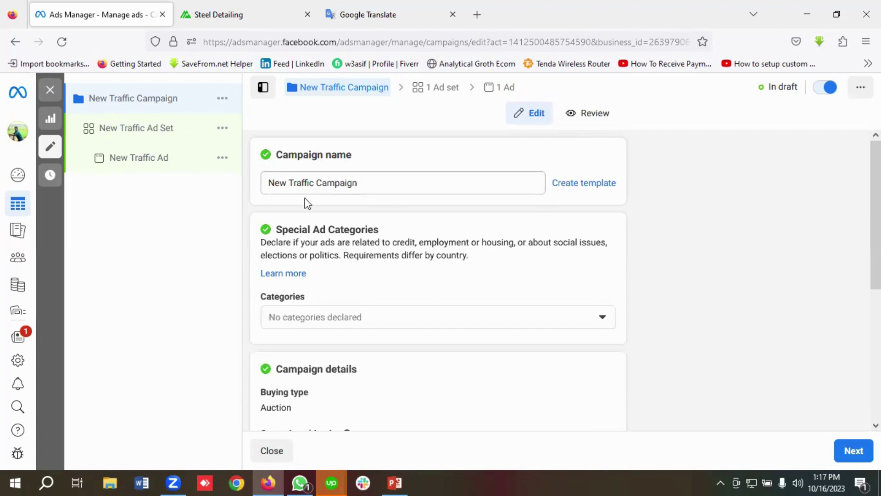
- Rename the campaign as "Maestro Steel Detailing Traffic/Link Click Campaign"
left_click_drag(289, 183, 257, 182)
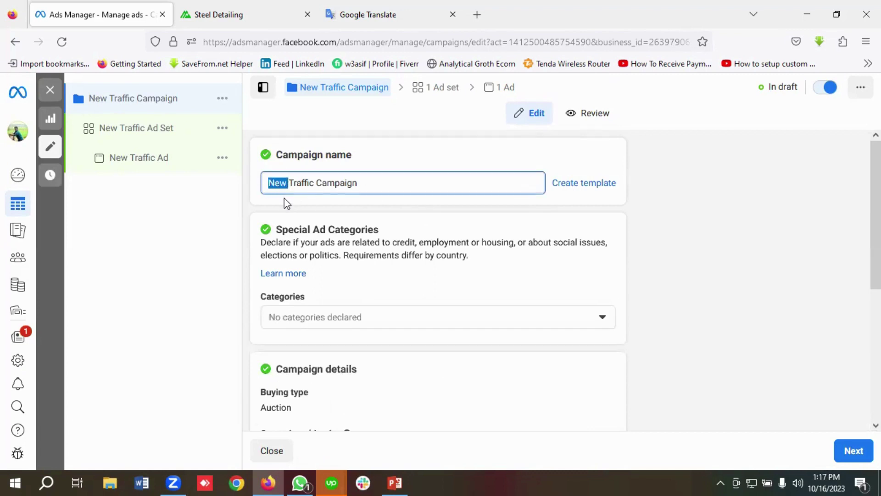
key("BackSpace")
type("Maestro ")
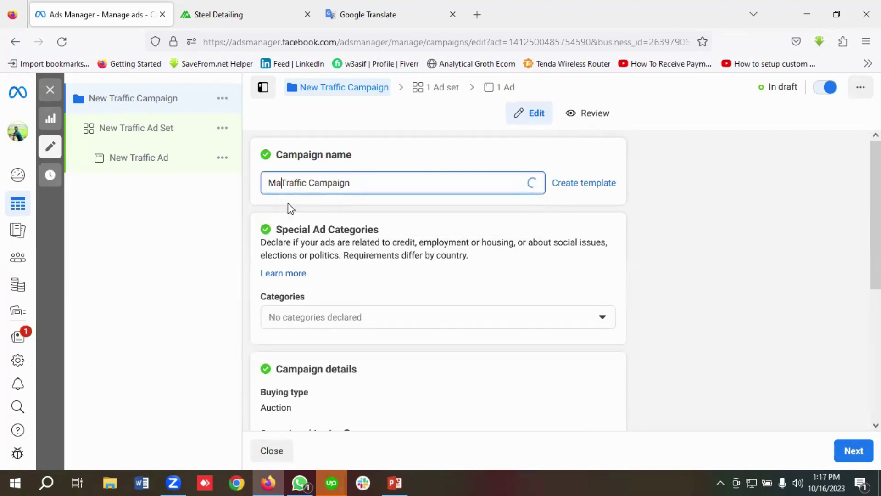
type("Steel ")
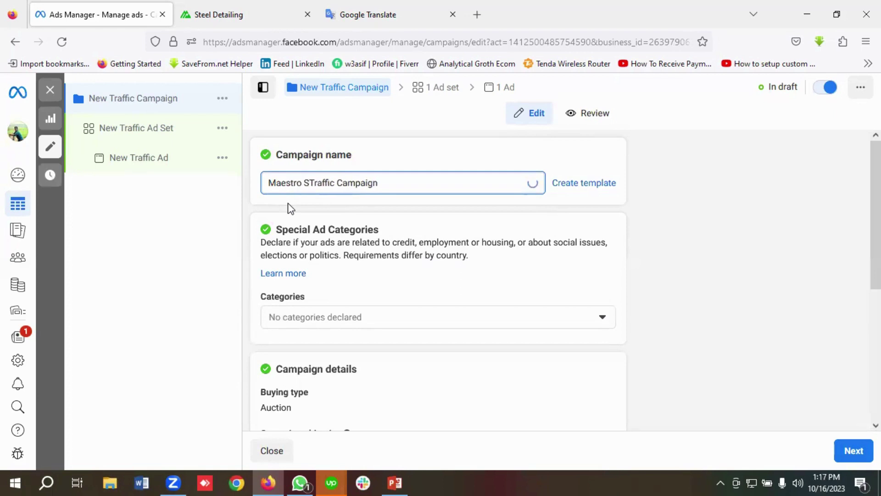
type("Detail")
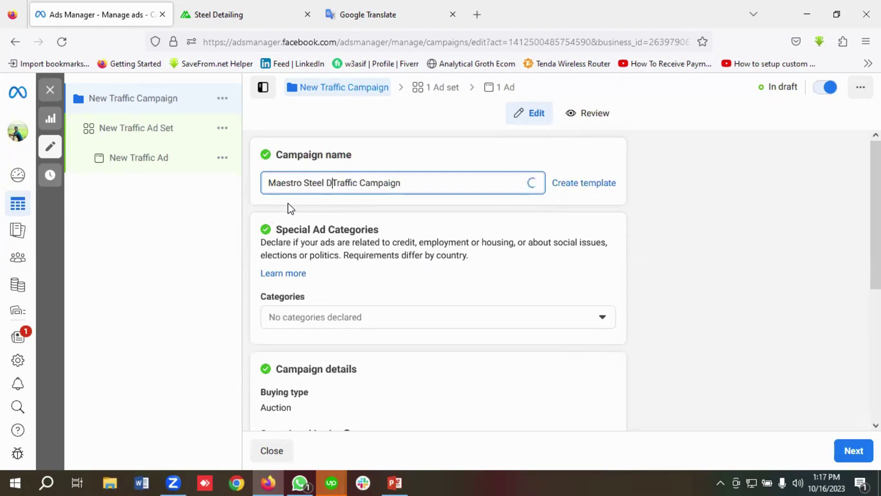
type("ing")
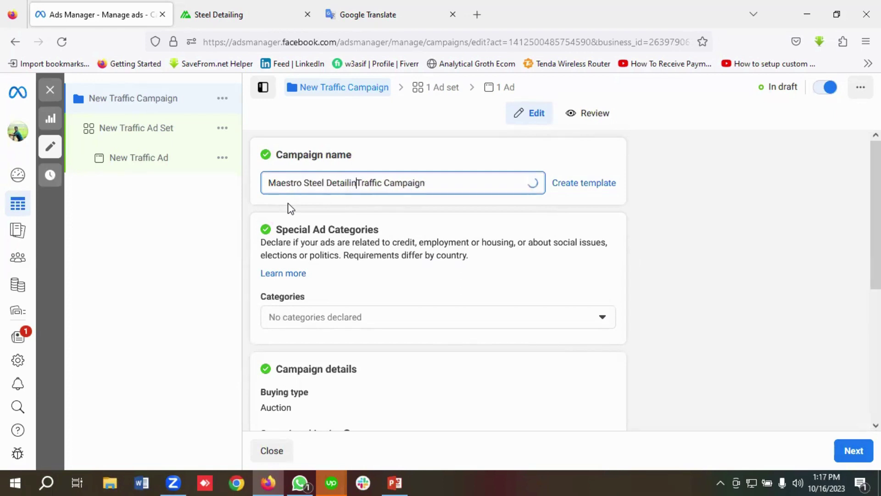
left_click(391, 183)
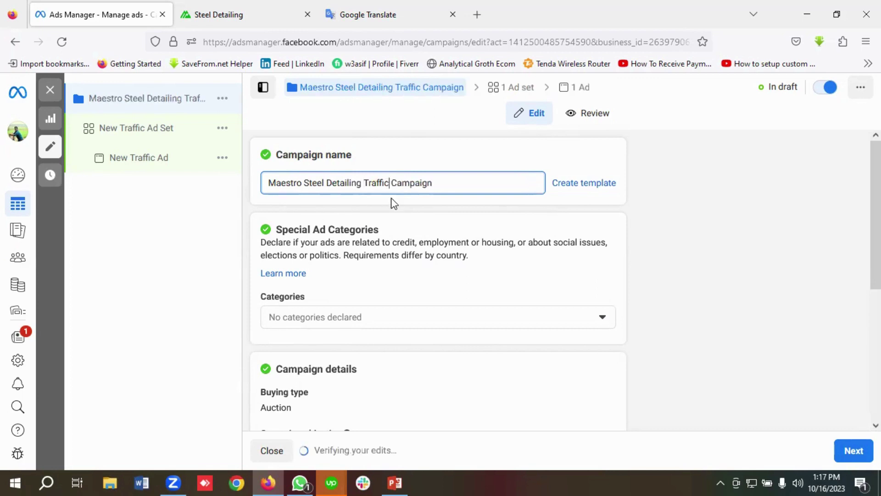
type("/Link C")
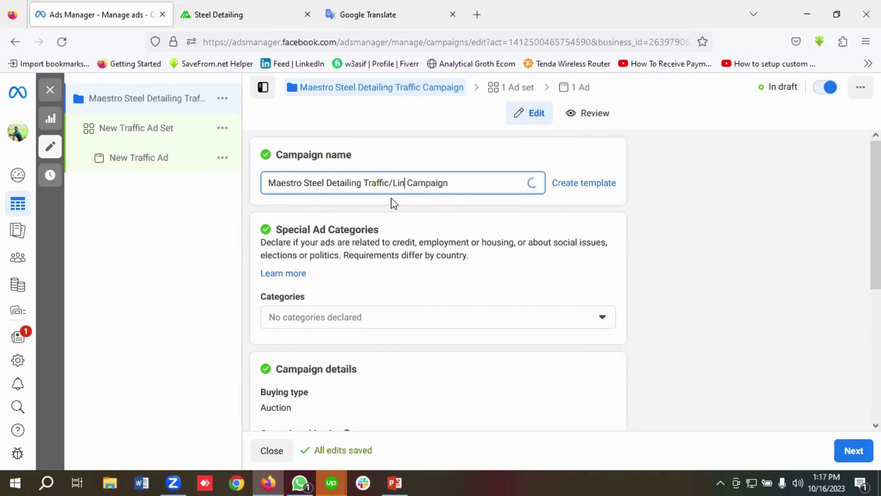
type("lick")
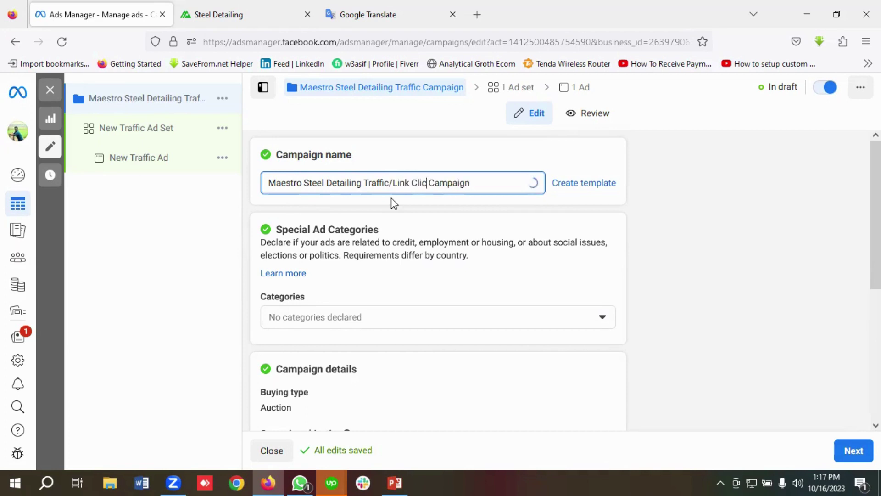
- Review the campaign's category, details, A/B test and Advantage budget settings without changes and continue to the ad set
scroll(362, 235, "down", 1)
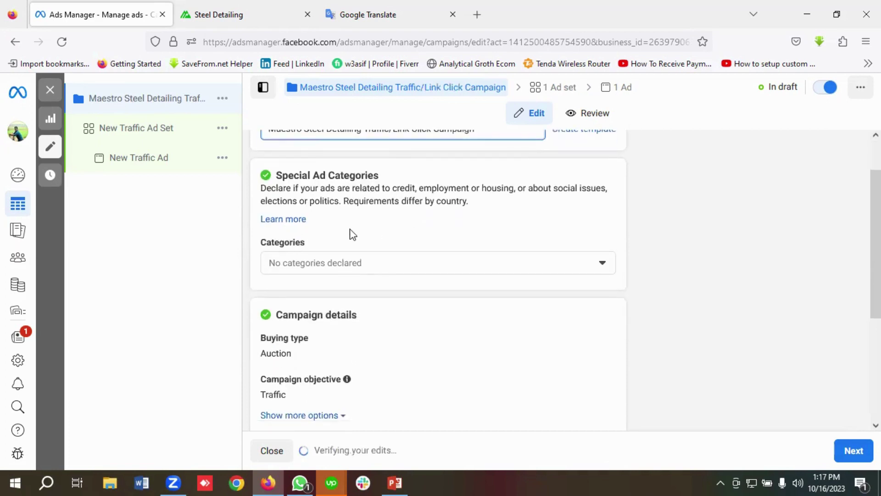
scroll(379, 240, "down", 3)
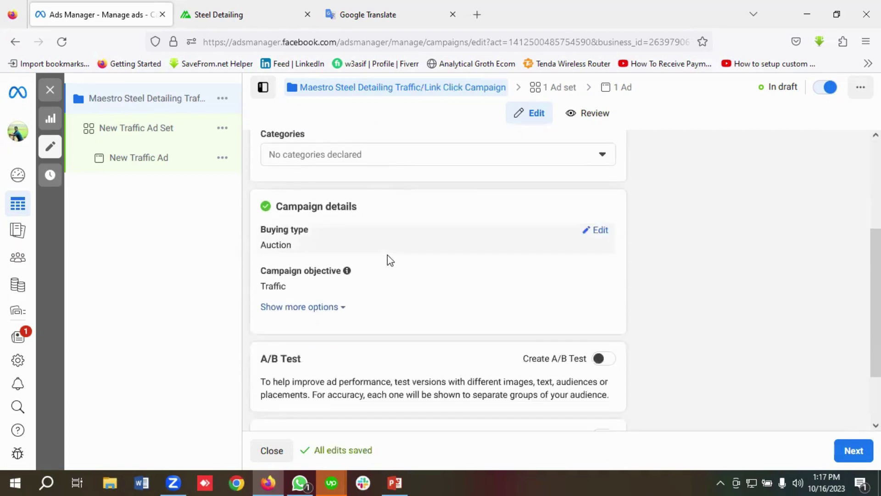
scroll(387, 276, "down", 1)
scroll(381, 287, "up", 1)
scroll(388, 312, "down", 1)
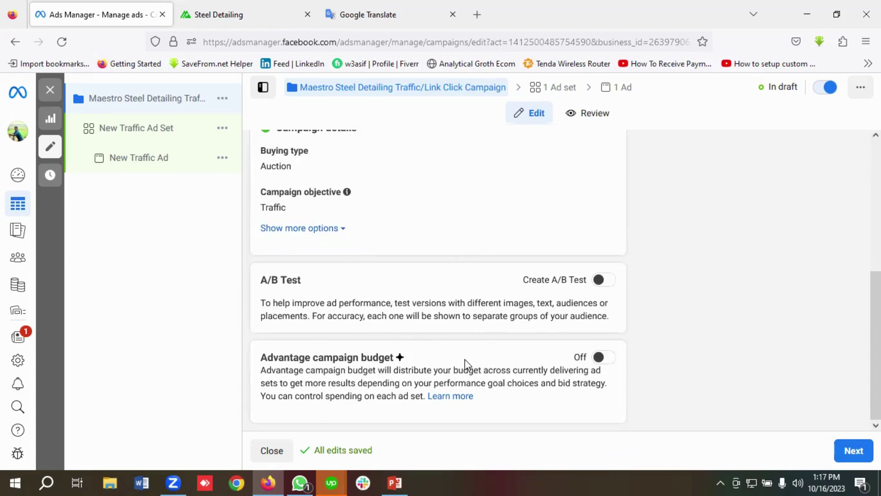
left_click(854, 456)
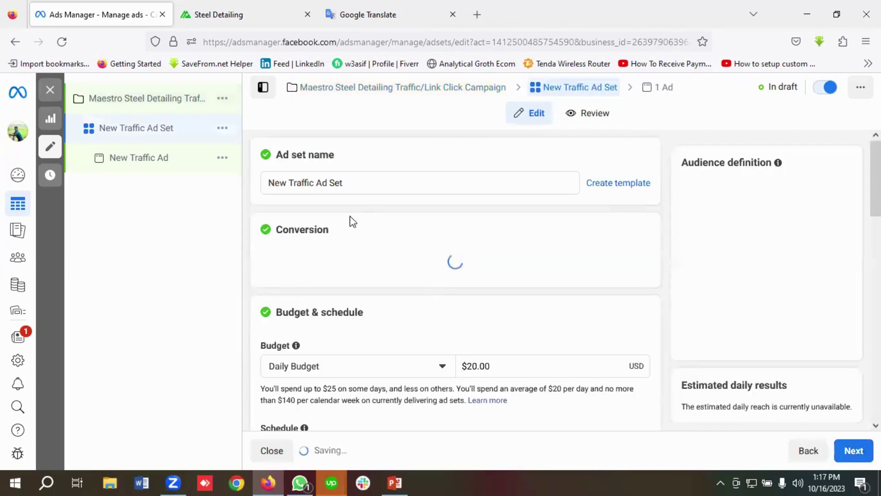
- Replace the default wording in the ad set name so that it reads "Ad Set 1 |"
left_click(316, 184)
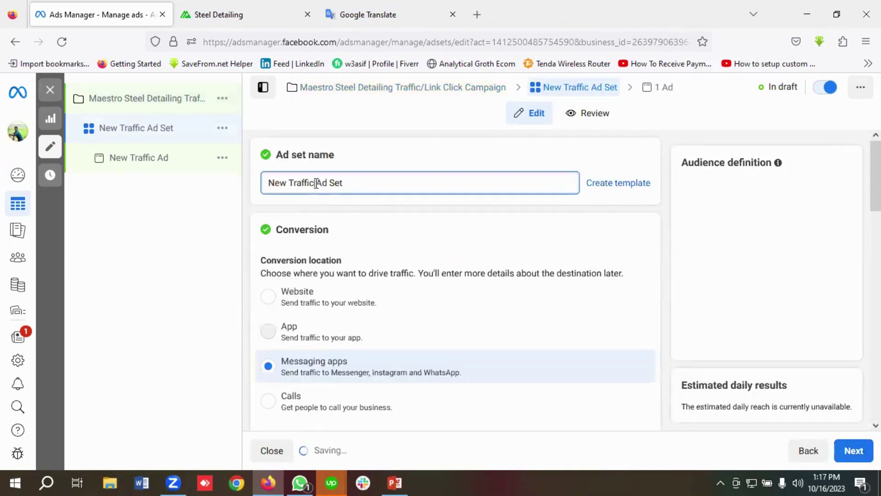
key("BackSpace")
key("BackSpace")
key("BackSpace")
key("BackSpace")
key("BackSpace")
key("BackSpace")
key("BackSpace")
key("BackSpace")
key("BackSpace")
key("BackSpace")
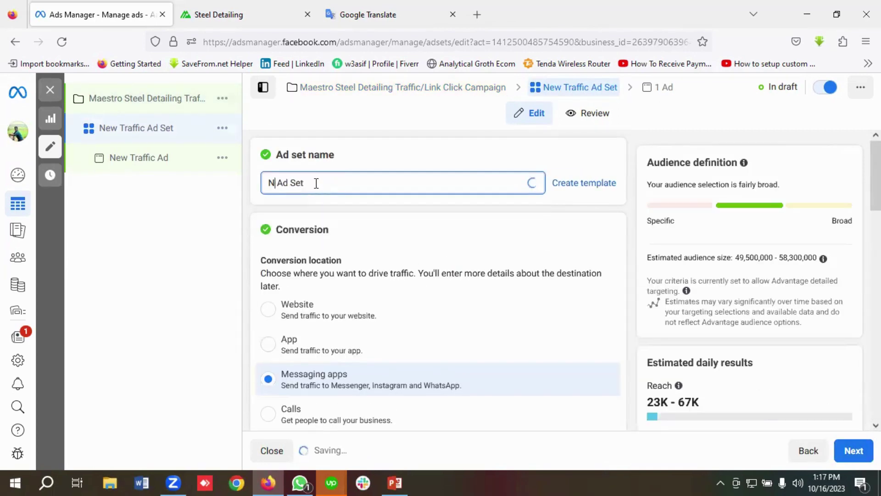
key("BackSpace")
left_click(320, 184)
type("1 |")
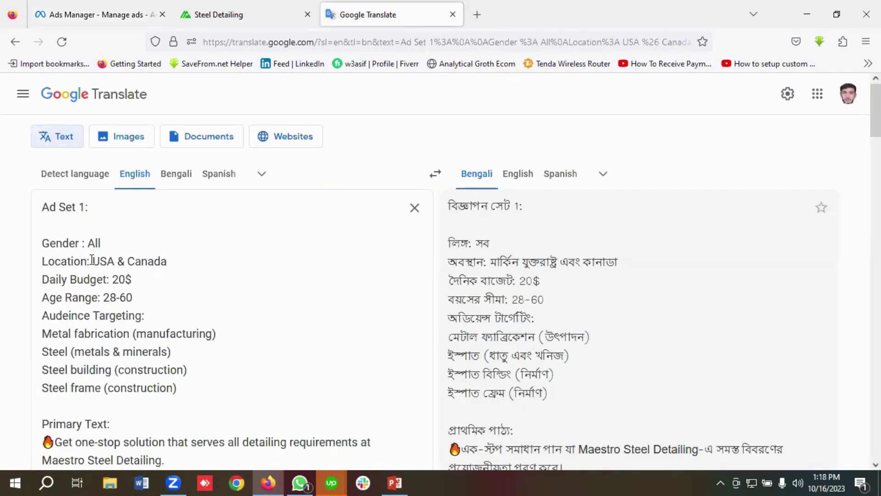
- Copy the location "USA & Canada" from the brief in Google Translate and append it to the ad set name in Ads Manager, followed by "|"
left_click_drag(91, 260, 168, 262)
right_click(157, 262)
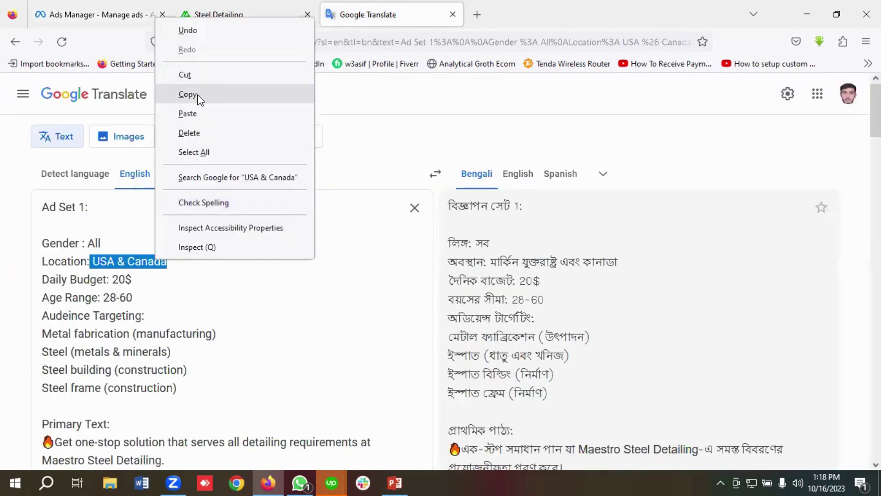
left_click(188, 95)
left_click(124, 12)
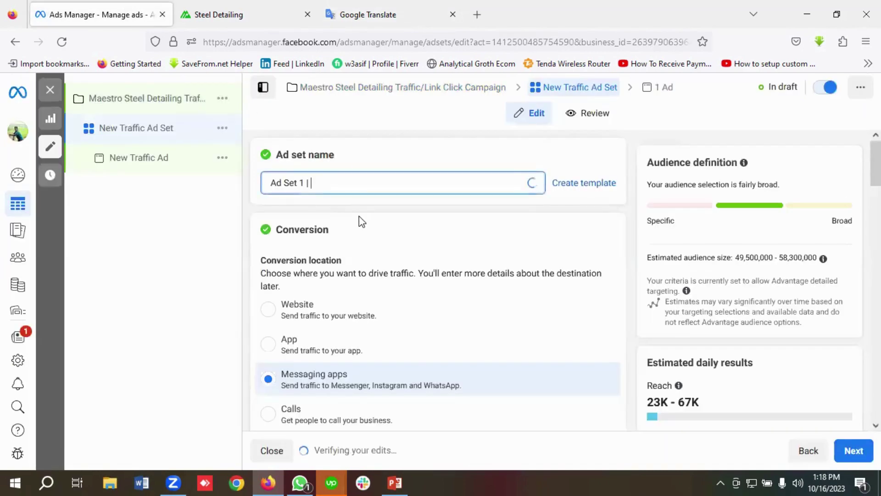
key("ctrl+v")
type("|")
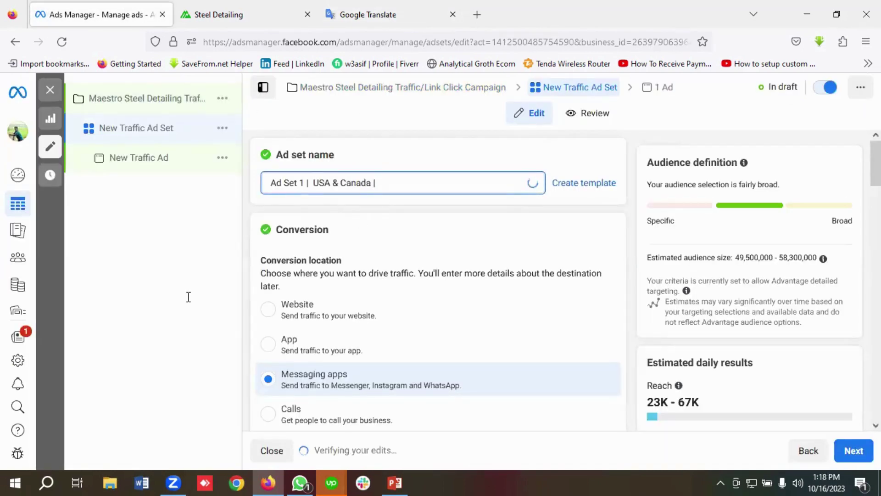
- Copy the daily budget "20$" from the brief in Google Translate and add it to the Ads Manager ad set name, followed by "|"
key("ctrl+shift+Tab")
double_click(115, 280)
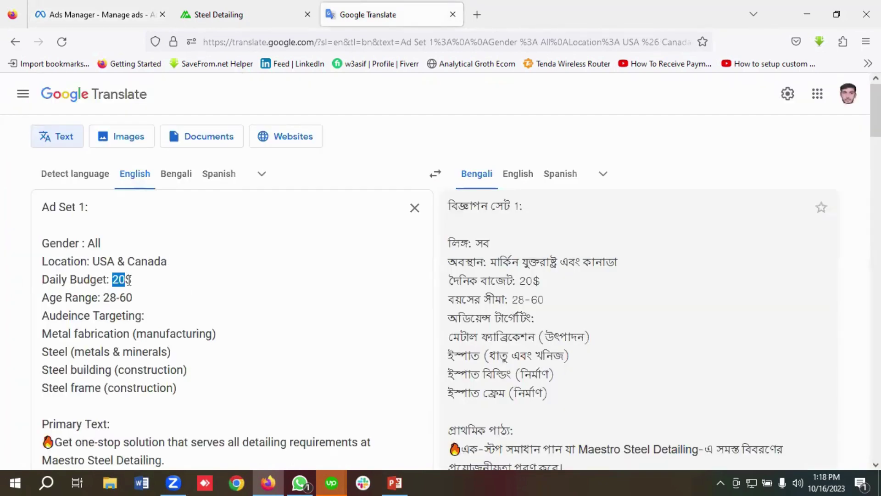
right_click(122, 285)
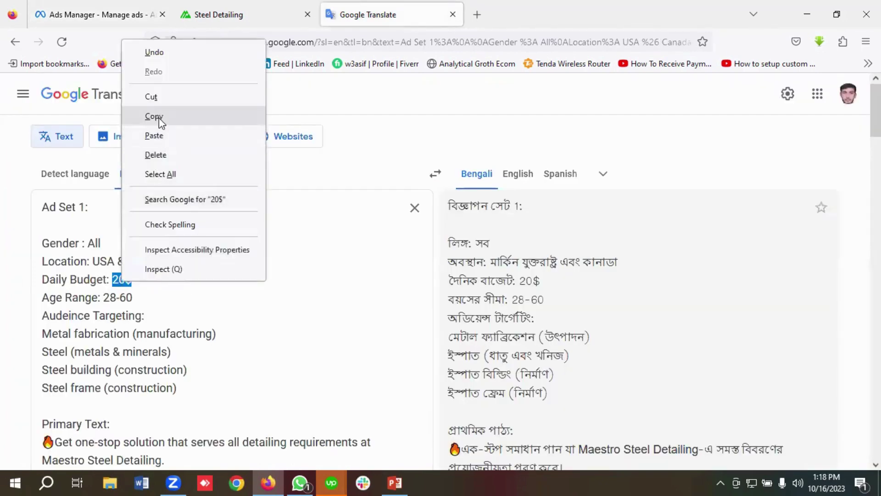
left_click(159, 118)
left_click(130, 9)
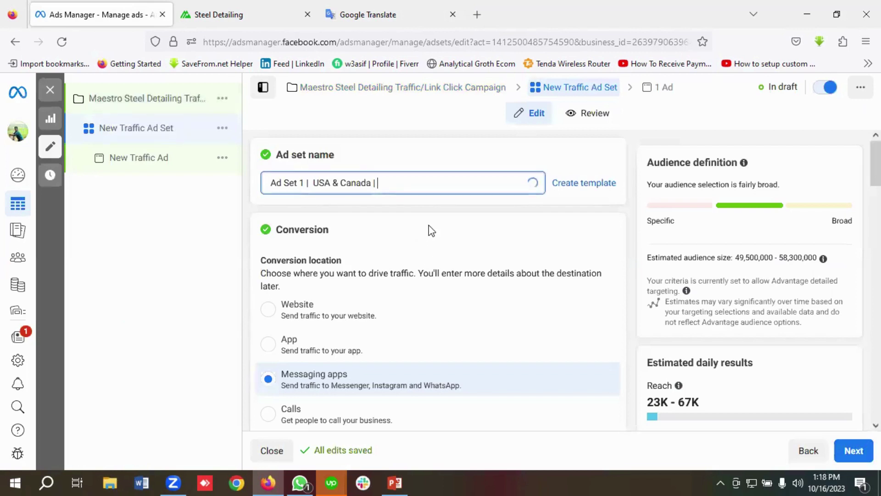
key("ctrl+v")
type("|")
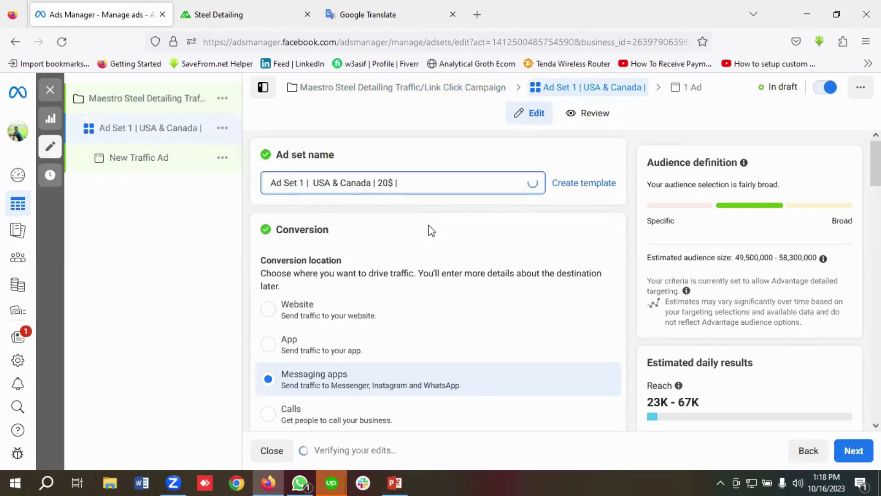
- Copy the age range "28-60" from the brief in Google Translate and add it to the Ads Manager ad set name, followed by "|"
left_click(375, 7)
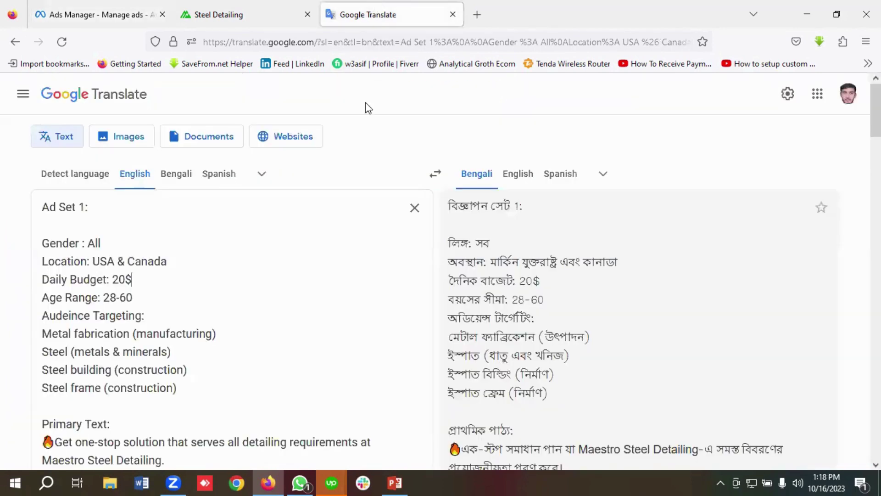
left_click_drag(104, 299, 134, 300)
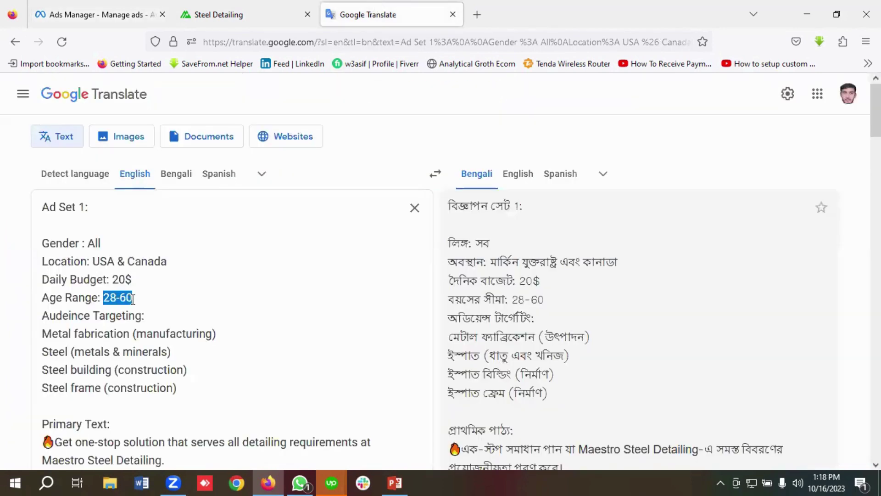
right_click(125, 301)
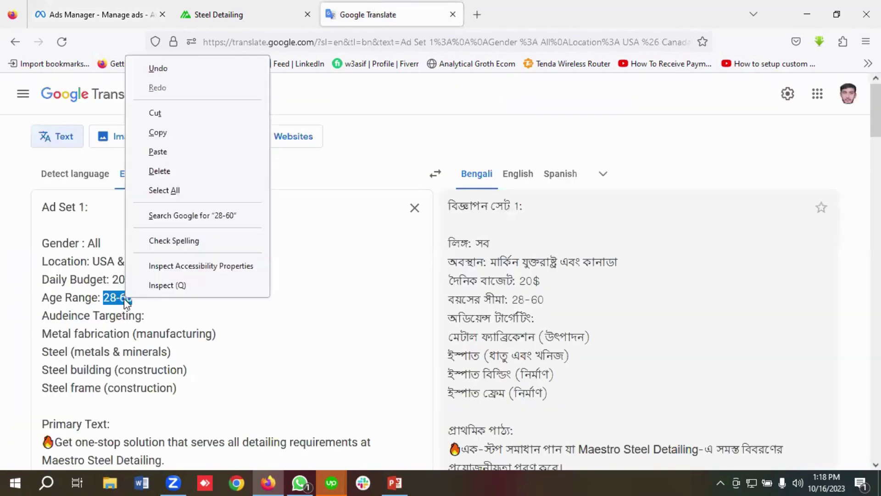
left_click(161, 133)
left_click(118, 10)
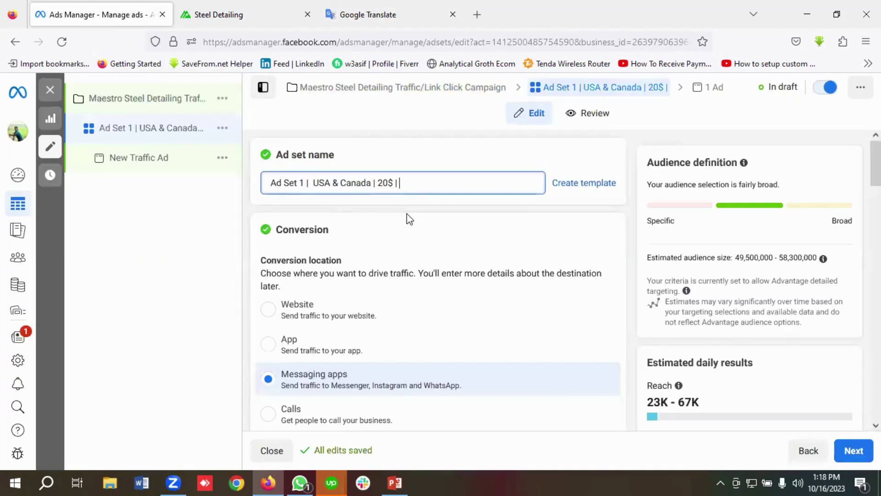
key("ctrl+v")
type("|")
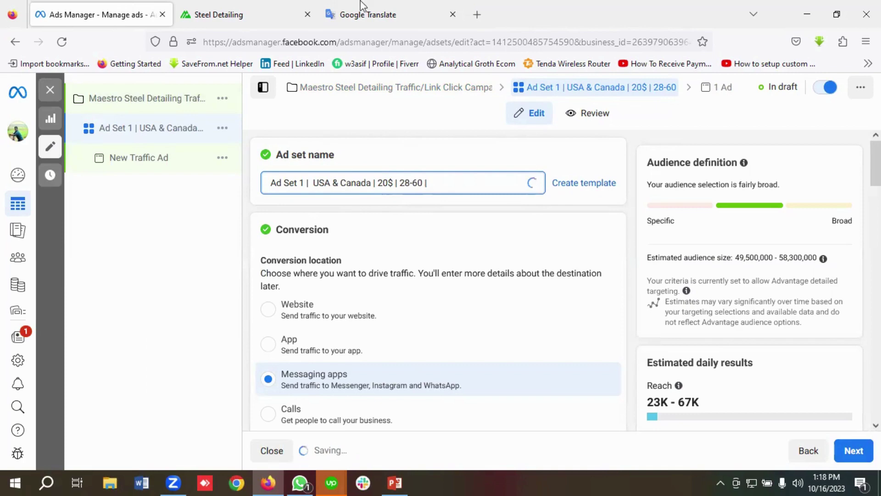
- Check the gender in the Google Translate brief and finish the Ads Manager ad set name with "Men & Women"
key("ctrl+shift+Tab")
double_click(93, 243)
right_click(94, 245)
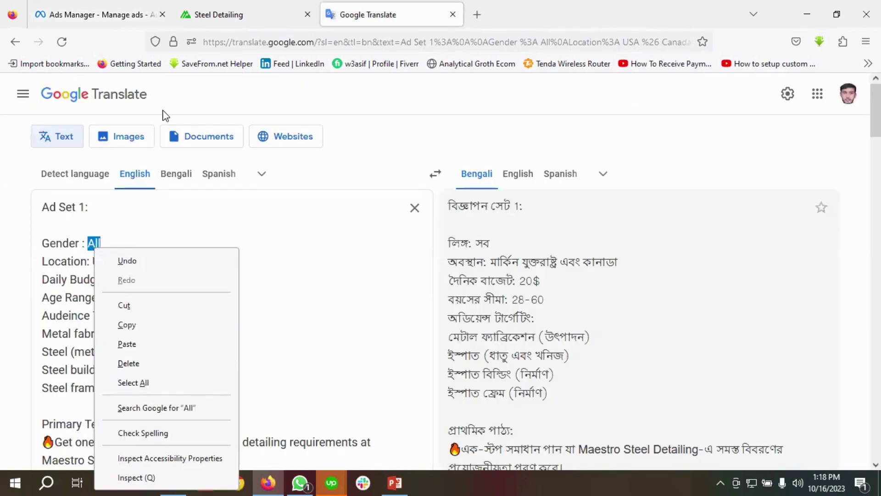
left_click(97, 15)
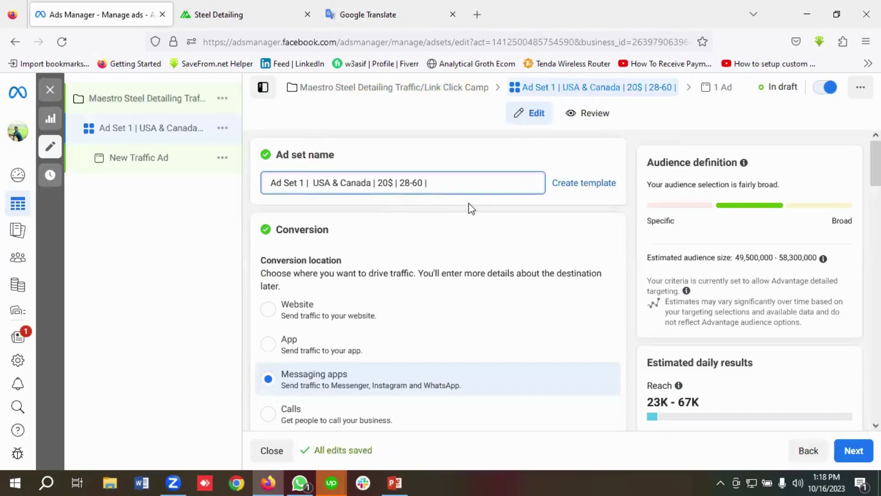
type("Men & Women")
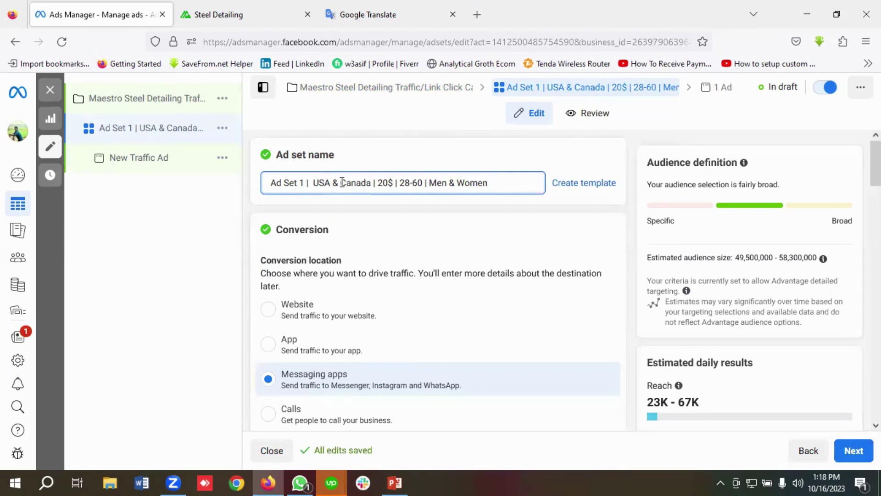
- Set the conversion location to Website and keep the performance goal at "Maximize number of link clicks"
scroll(413, 251, "down", 1)
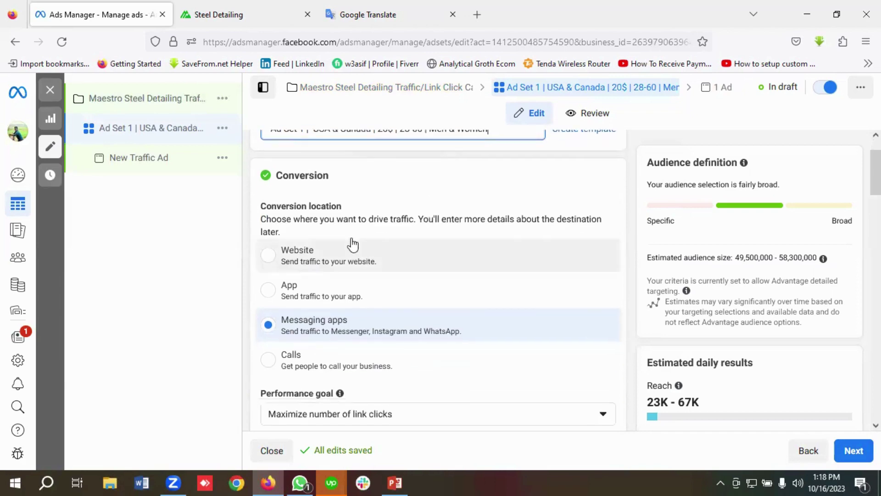
left_click(273, 264)
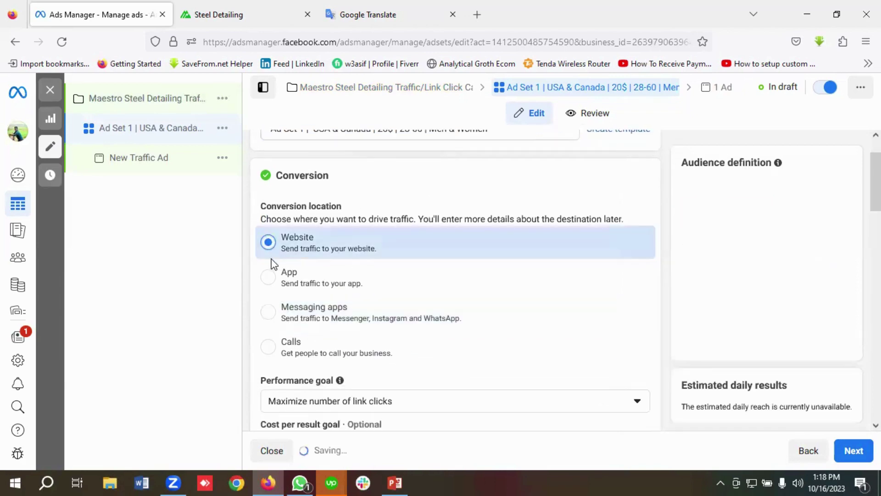
scroll(367, 267, "down", 2)
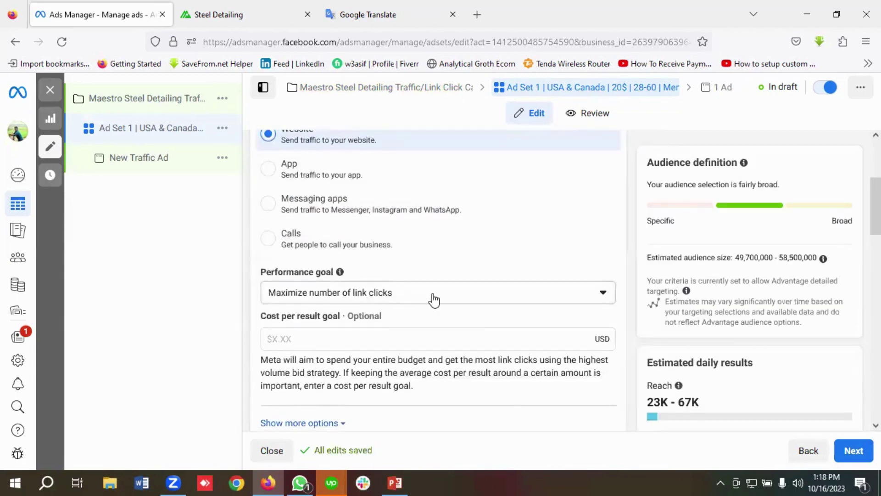
left_click(407, 298)
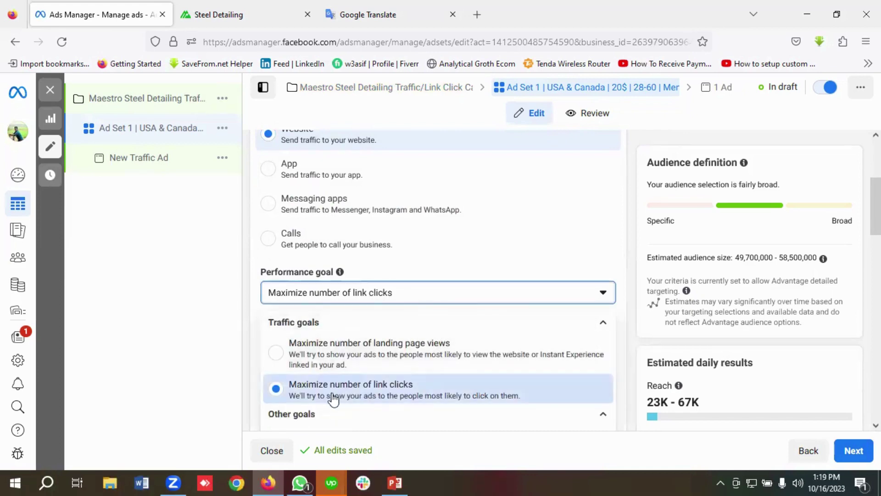
left_click(360, 394)
- Enable an end date in the ad set's schedule and set it to November 16, 2023
scroll(343, 288, "down", 1)
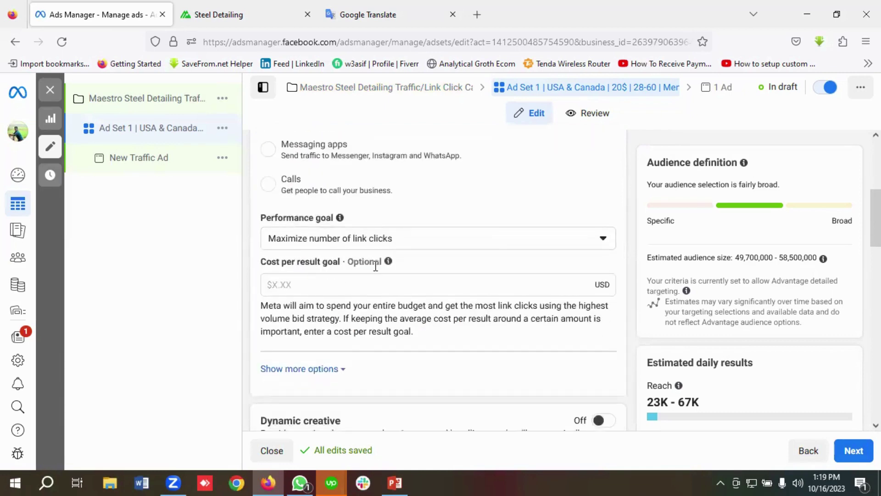
scroll(374, 289, "down", 1)
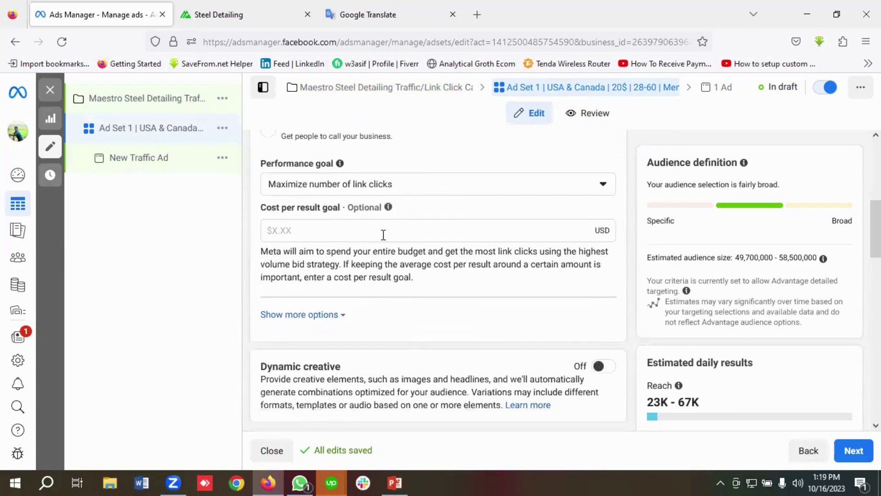
scroll(386, 254, "down", 1)
scroll(386, 252, "down", 4)
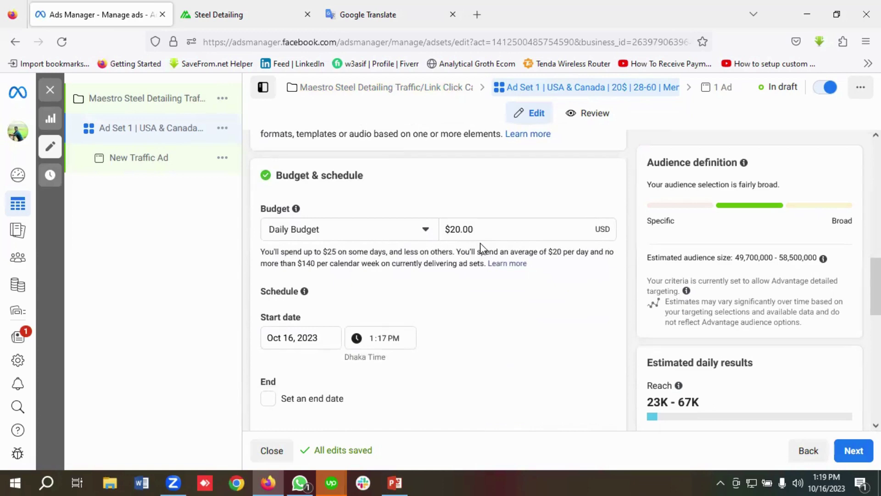
scroll(483, 244, "down", 2)
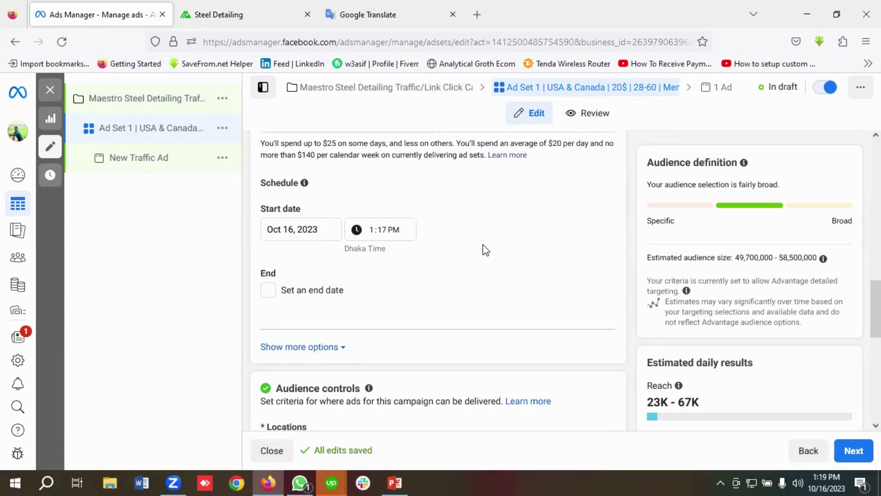
left_click(269, 290)
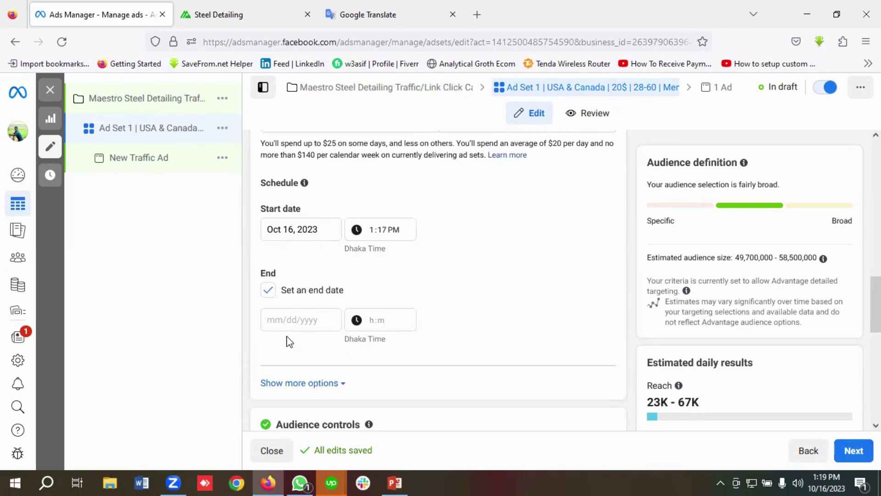
left_click(291, 321)
left_click(402, 169)
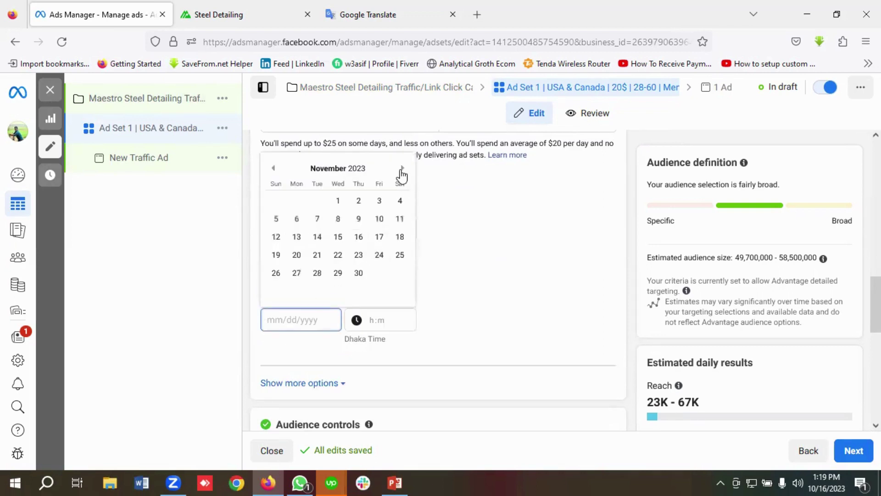
left_click(358, 237)
- Open the audience locations for editing, check the brief's location in Google Translate, and remove Bangladesh in Ads Manager
scroll(369, 250, "down", 5)
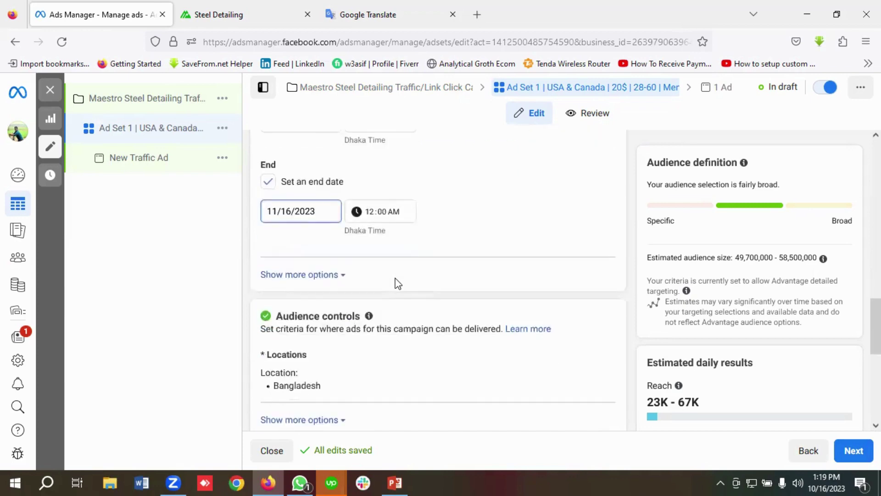
scroll(412, 266, "down", 1)
scroll(412, 266, "up", 1)
left_click(596, 251)
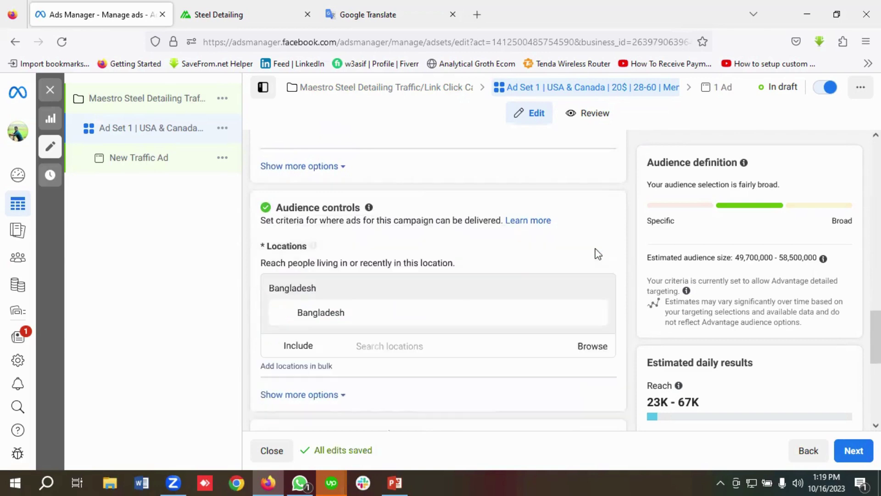
left_click(362, 14)
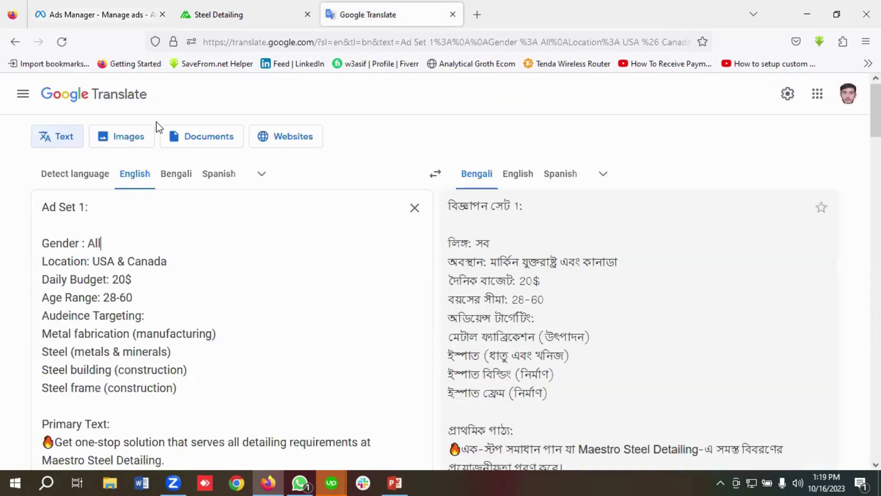
left_click(120, 11)
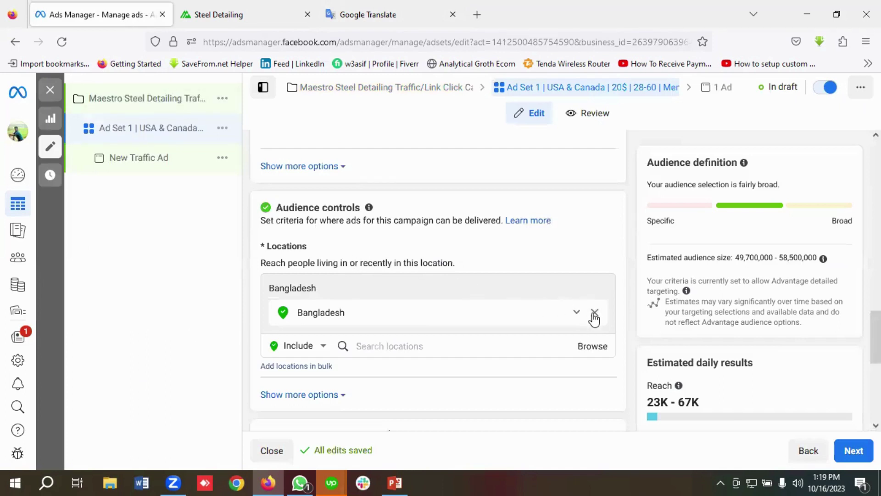
left_click(595, 314)
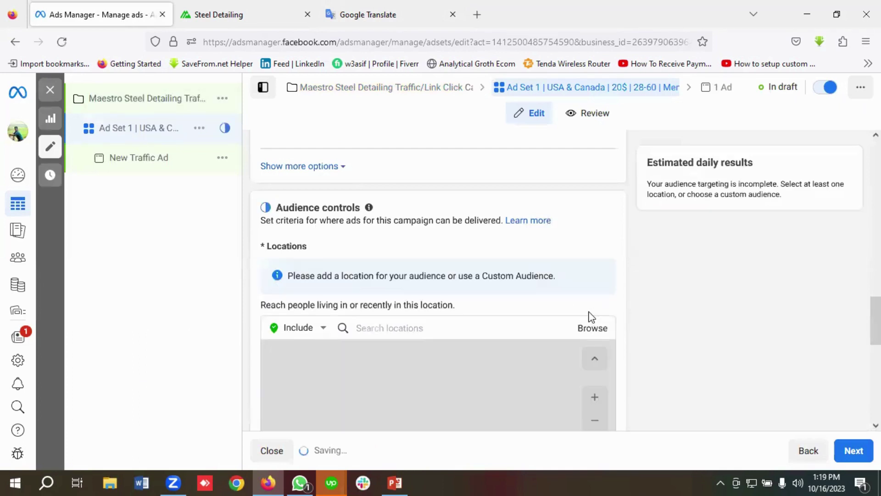
- Add United States and Canada as included locations in the ad set's audience controls
left_click(366, 329)
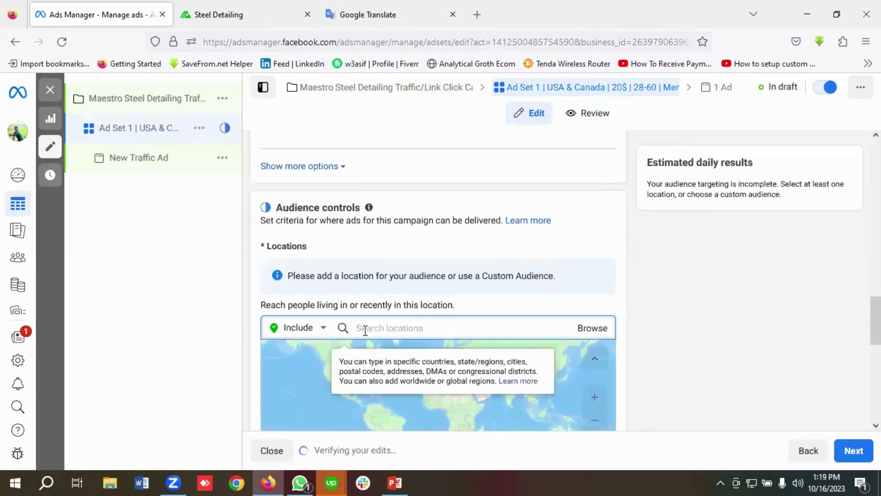
type("Ur")
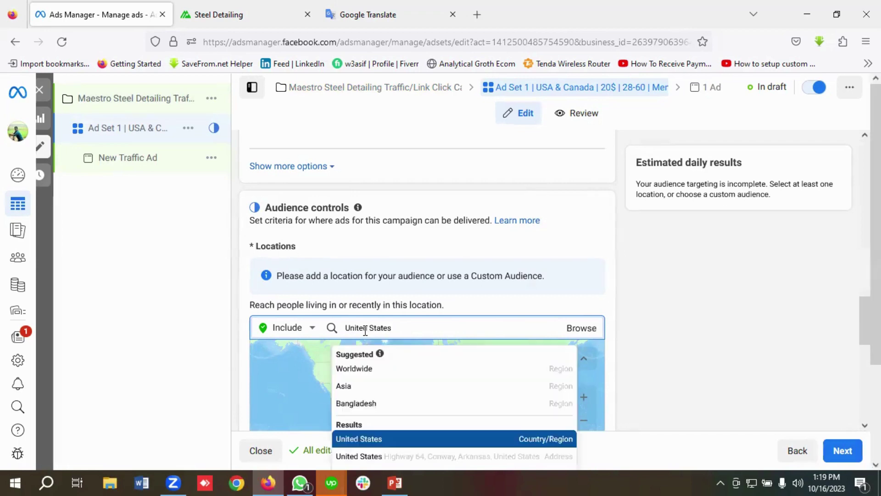
left_click(369, 441)
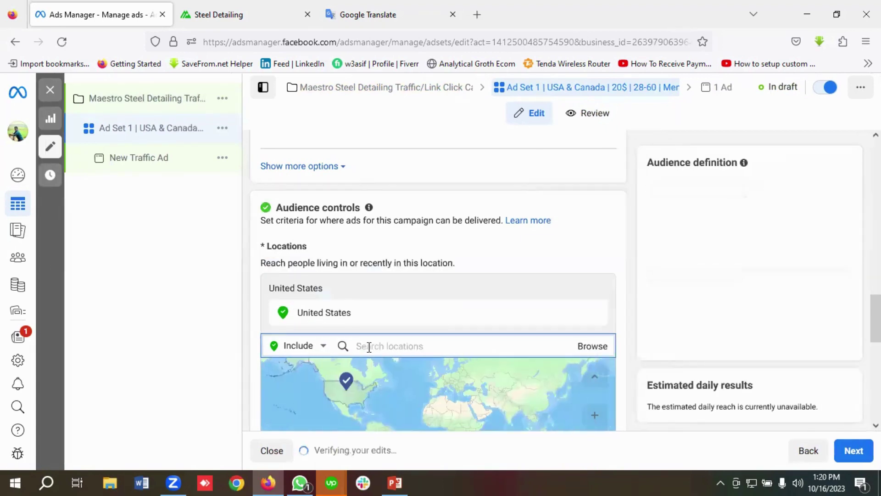
type("Canada")
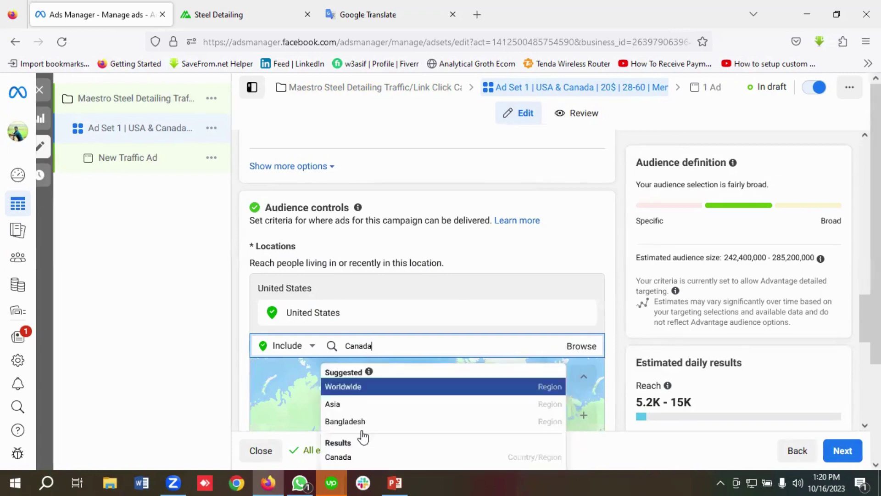
left_click(356, 457)
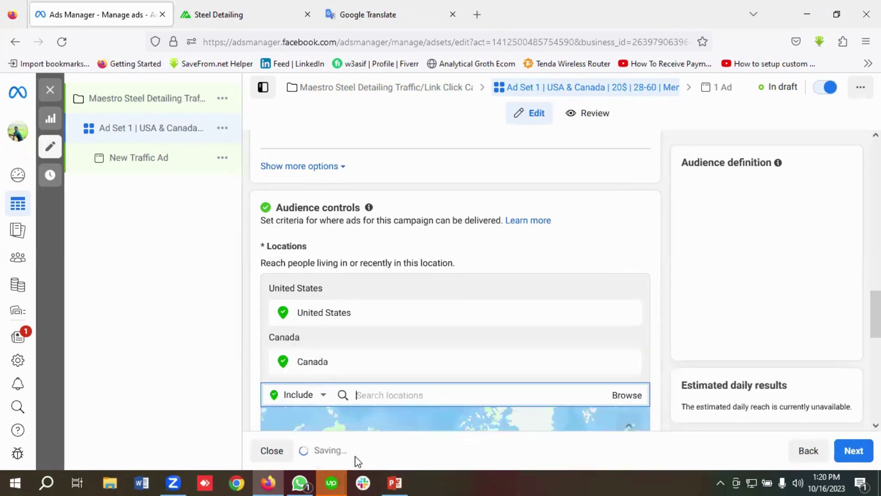
- Check the company's global locations at the end of the Steel Detailing website, and return to Ads Manager
left_click(203, 19)
scroll(263, 321, "down", 15)
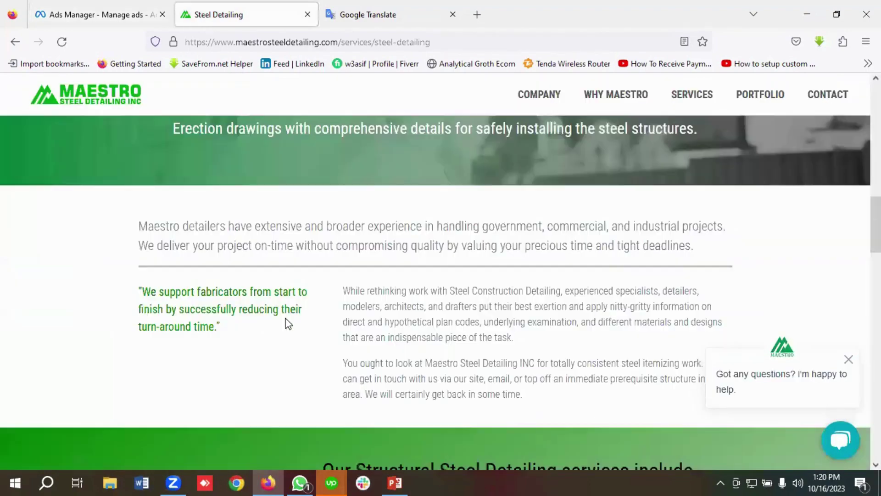
scroll(288, 323, "down", 10)
scroll(285, 318, "down", 8)
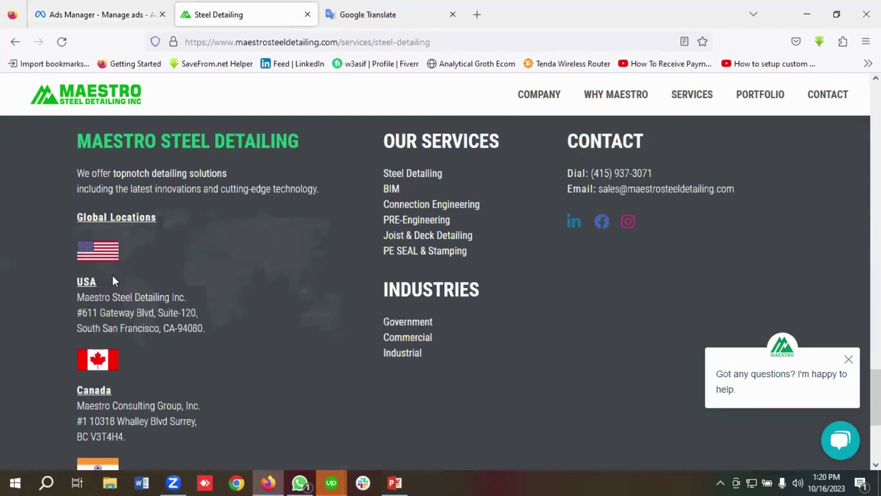
scroll(135, 323, "down", 3)
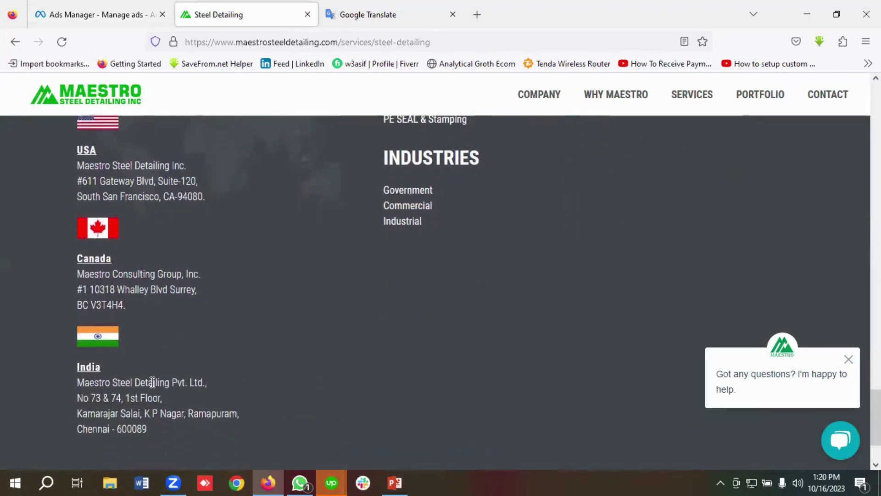
scroll(152, 376, "up", 2)
scroll(153, 376, "up", 2)
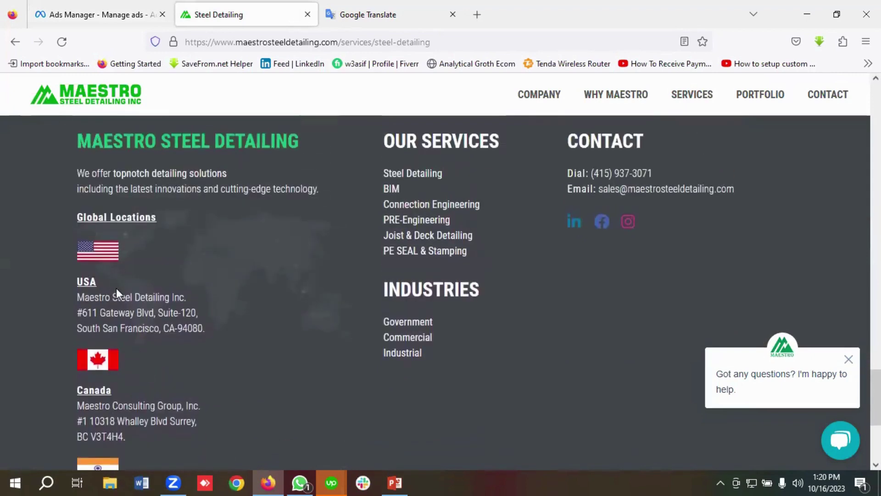
scroll(112, 285, "up", 3)
scroll(136, 305, "down", 3)
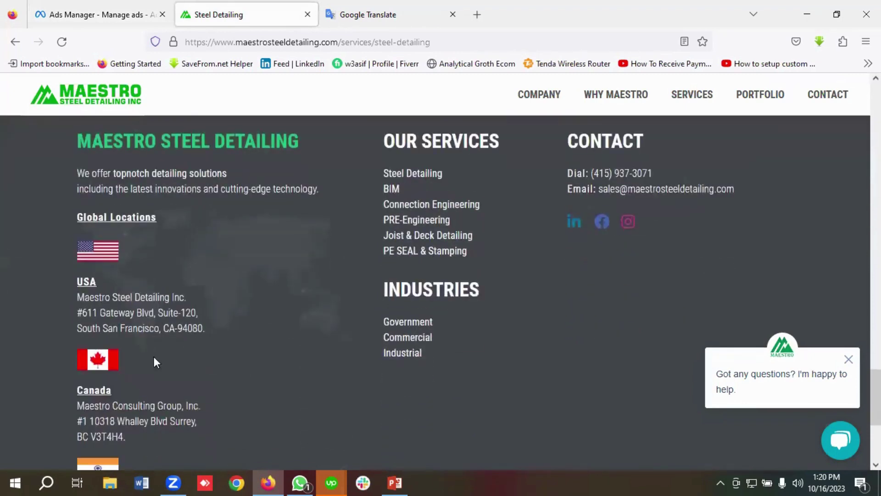
left_click(98, 12)
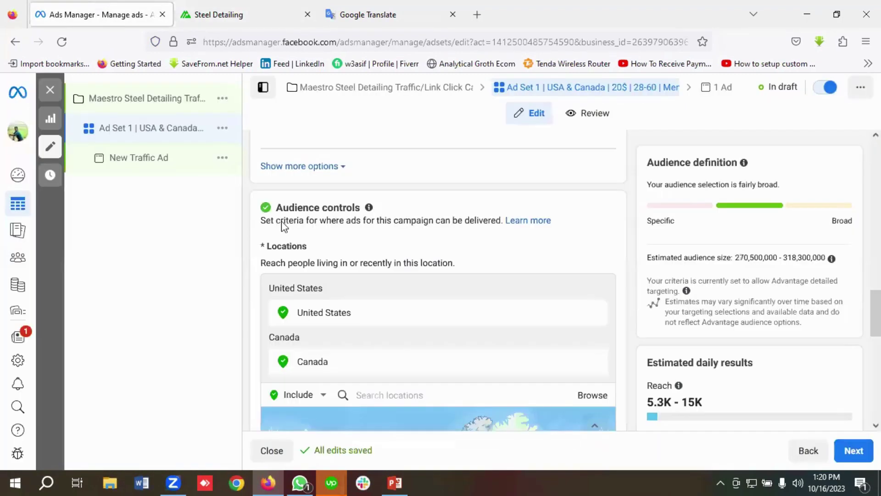
- Switch the ad set from Advantage+ audience to the original audience options and confirm the use of the original audience
scroll(381, 299, "down", 7)
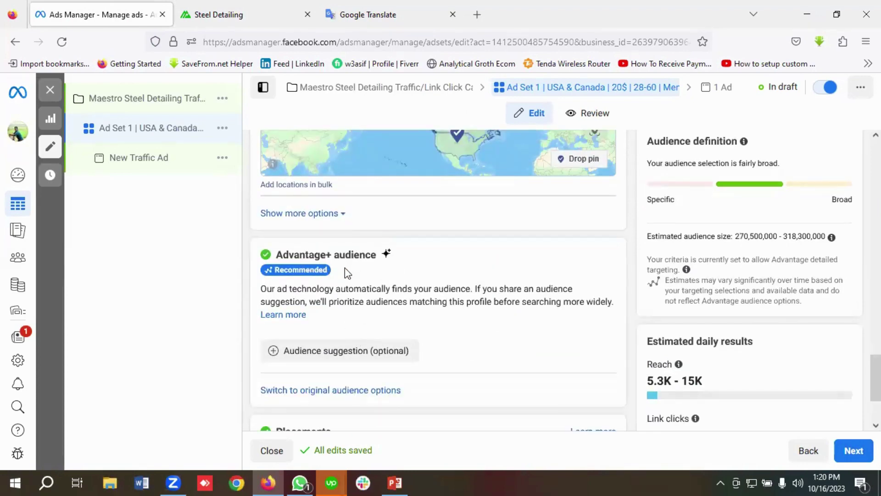
scroll(386, 263, "down", 1)
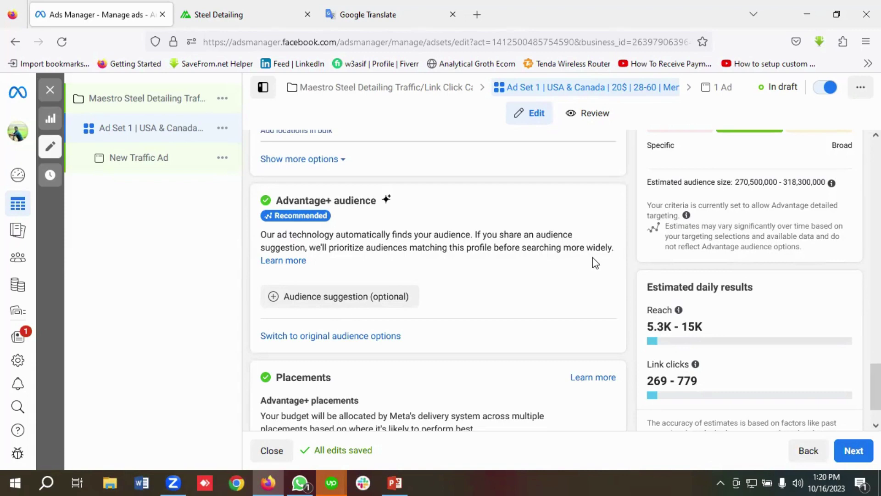
scroll(435, 267, "down", 1)
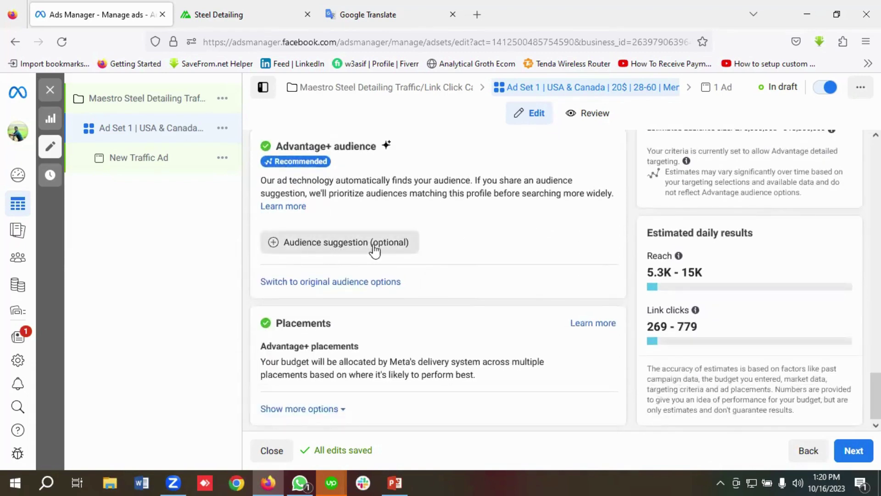
scroll(321, 248, "up", 1)
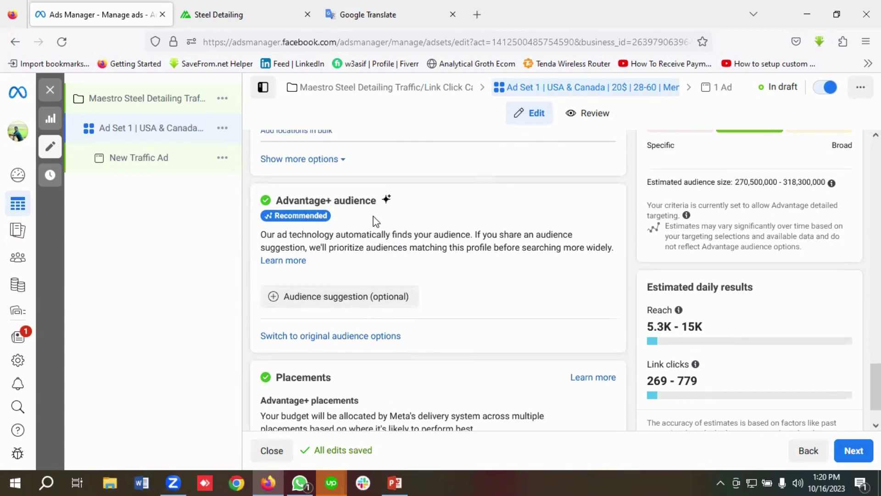
scroll(375, 221, "down", 1)
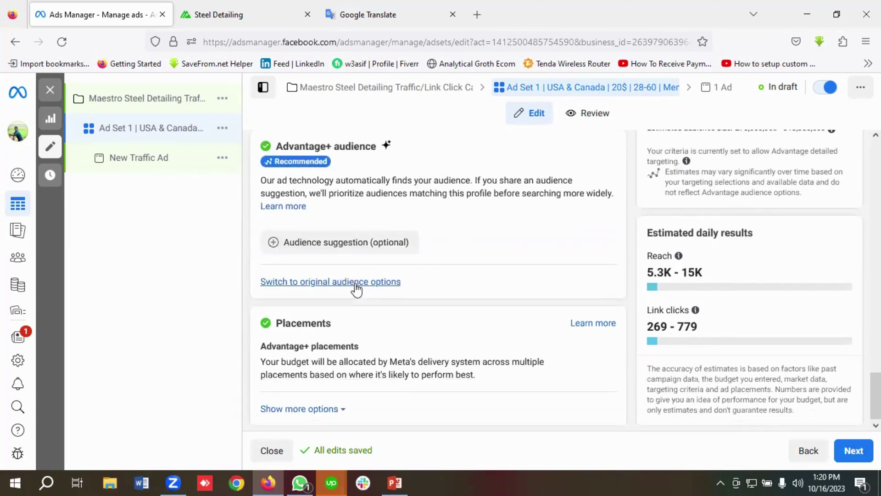
left_click(303, 282)
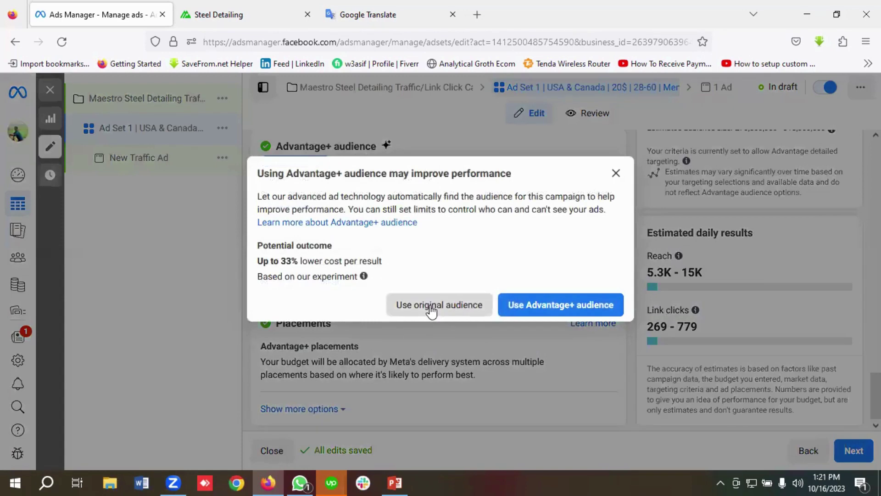
left_click(432, 306)
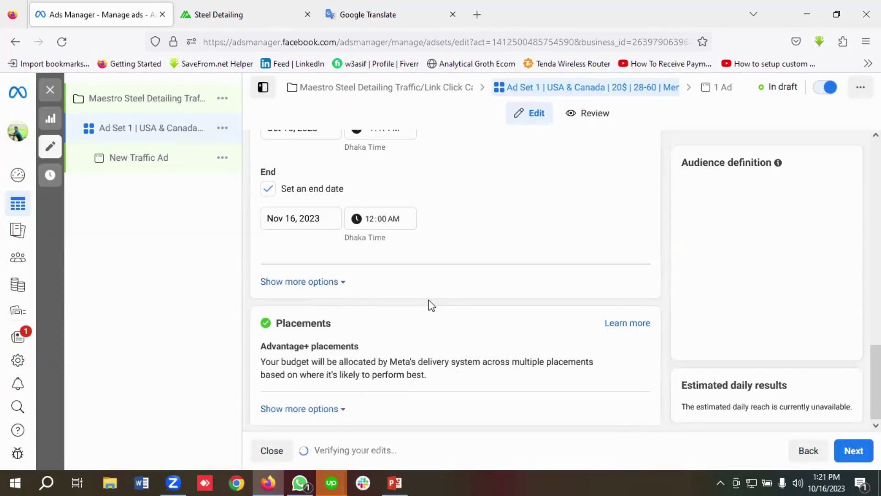
- Check the age range in the Google Translate brief and set the audience age in Ads Manager to 28 to 60
scroll(432, 307, "down", 5)
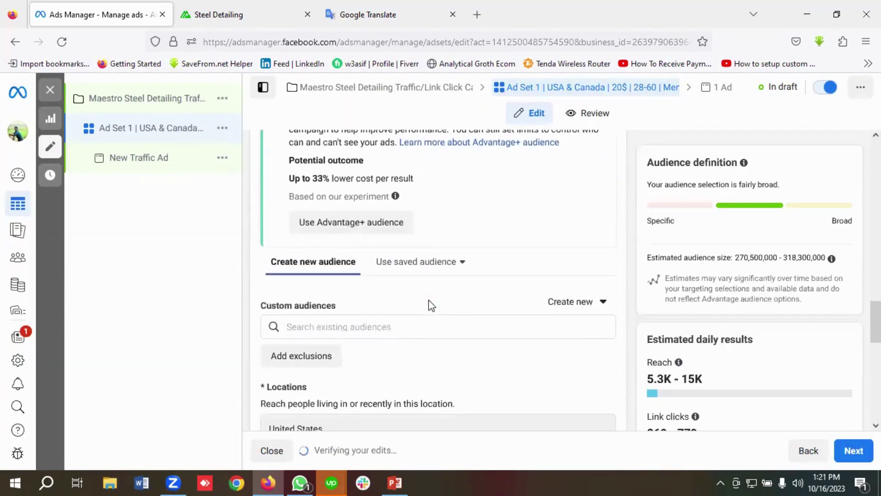
scroll(432, 306, "down", 1)
scroll(366, 273, "down", 1)
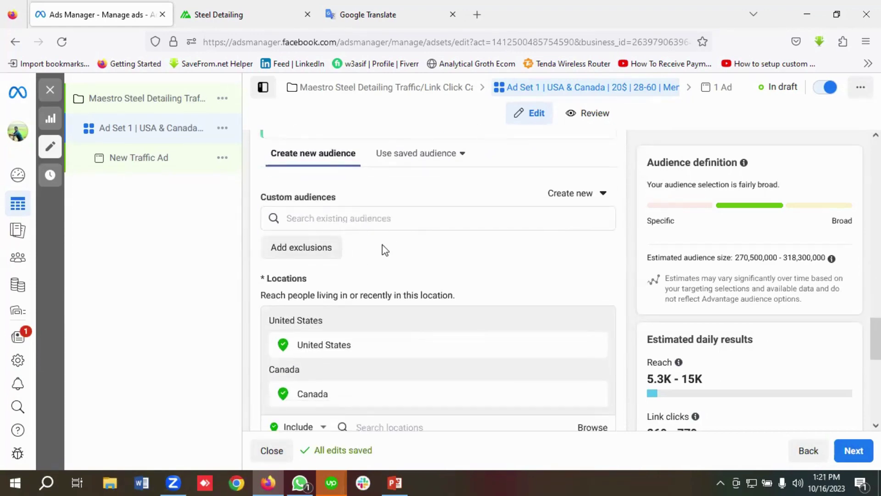
scroll(381, 251, "down", 1)
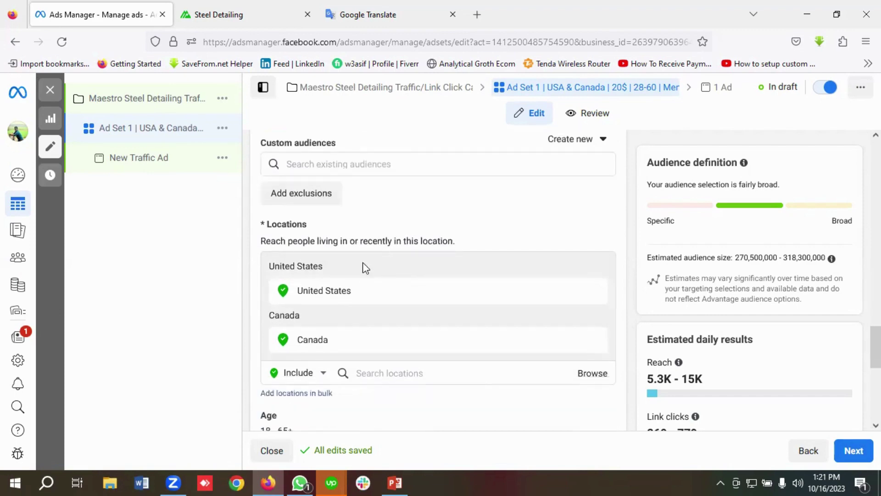
scroll(340, 266, "down", 1)
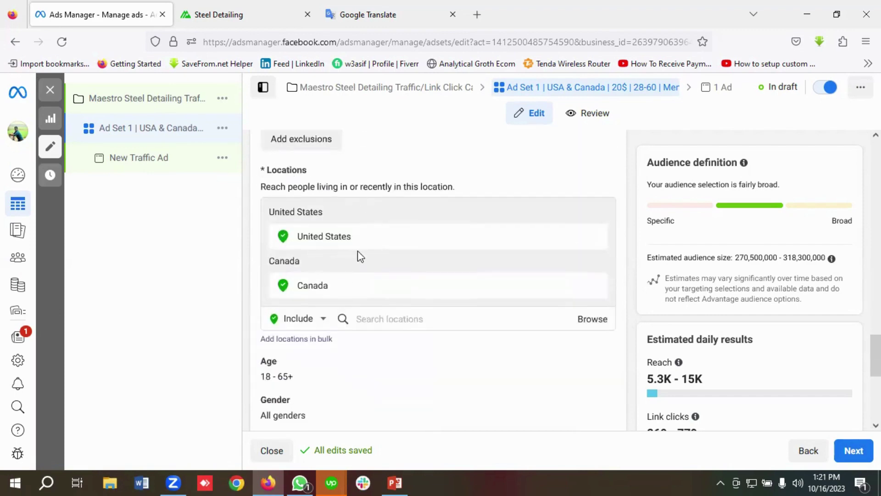
scroll(366, 253, "down", 1)
scroll(368, 258, "down", 1)
scroll(303, 271, "up", 1)
scroll(345, 291, "down", 2)
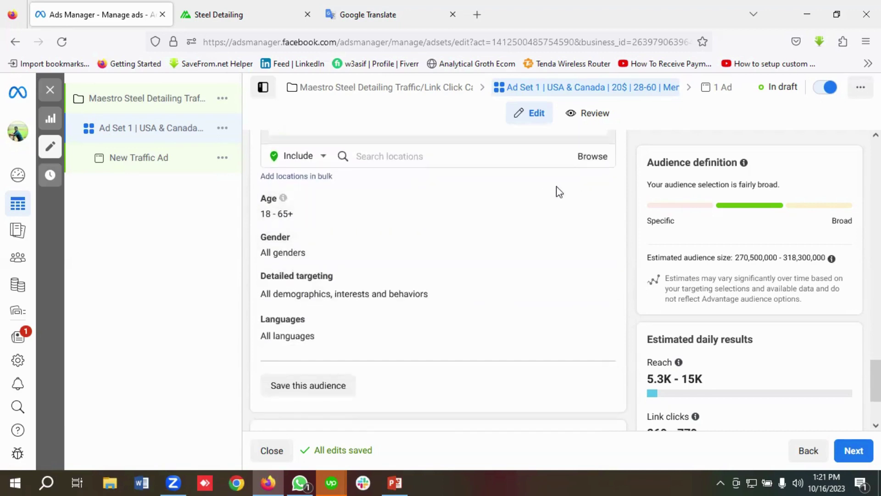
left_click(601, 201)
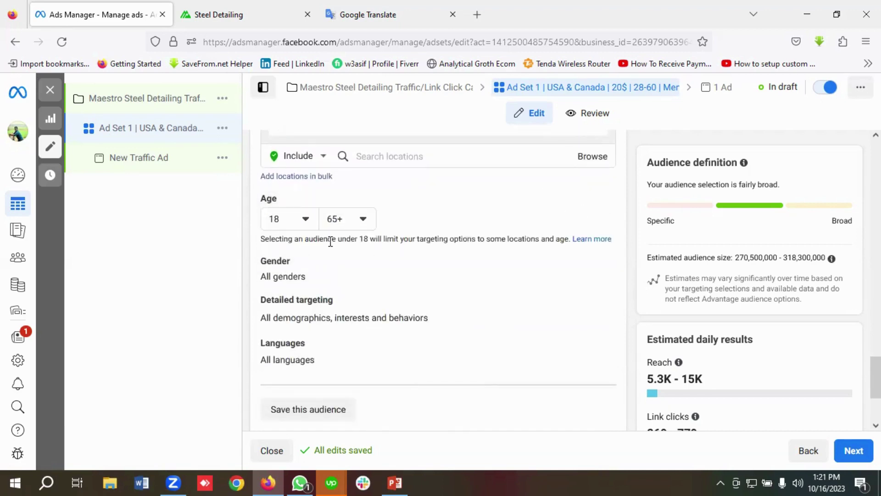
left_click(384, 14)
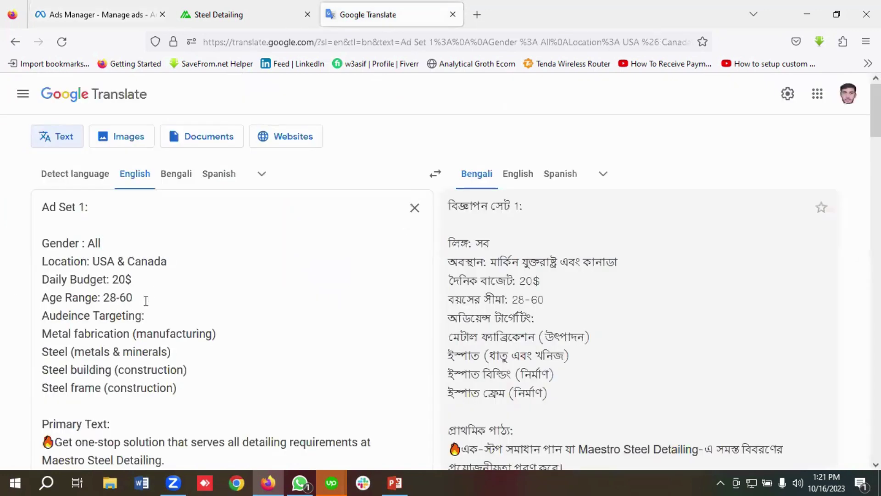
left_click(111, 13)
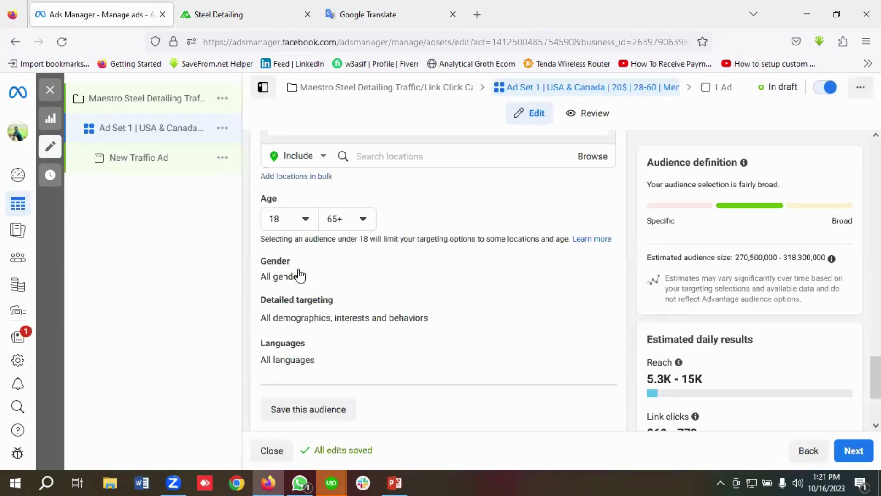
left_click(305, 221)
scroll(321, 338, "down", 3)
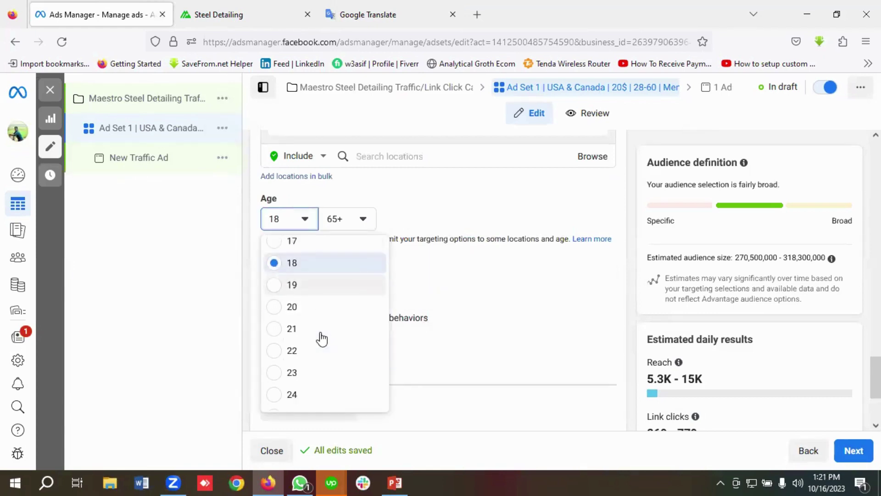
scroll(317, 349, "down", 2)
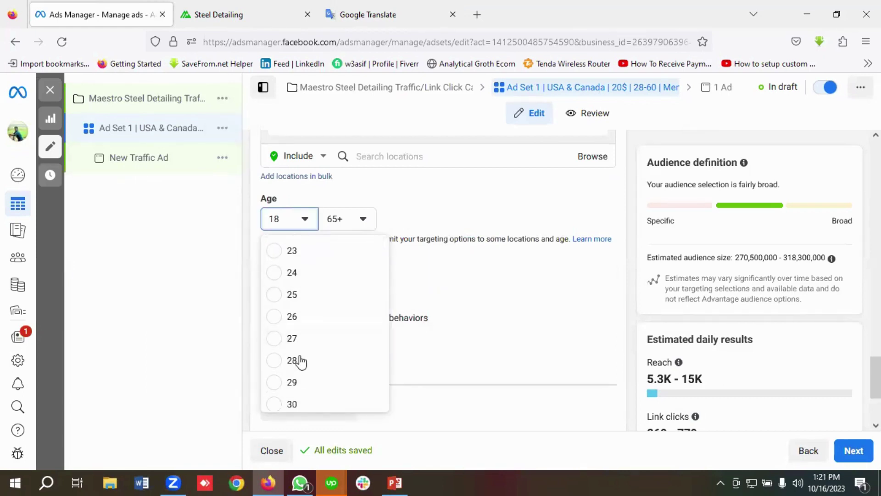
left_click(346, 220)
scroll(383, 348, "down", 10)
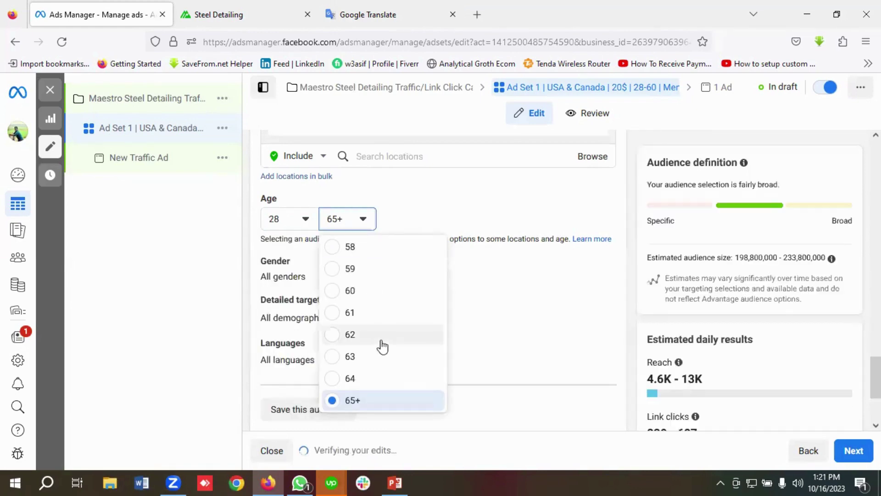
left_click(351, 292)
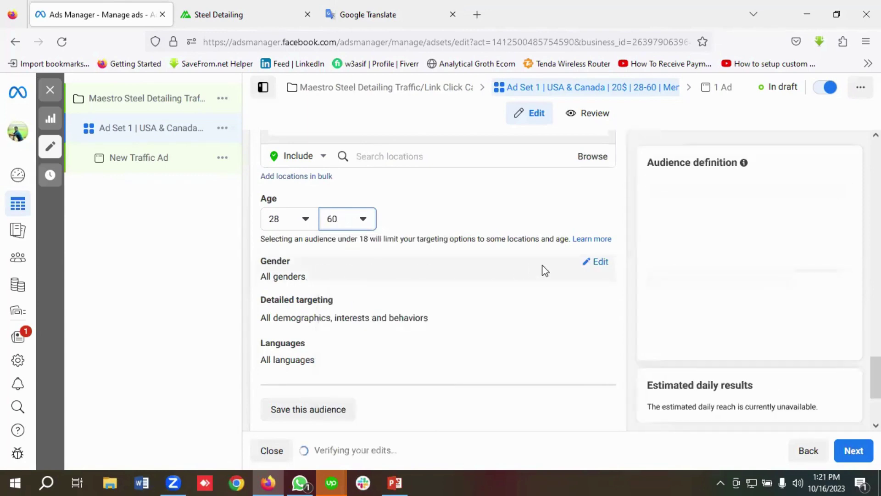
- Check the gender in the Google Translate brief and add Metal fabrication (manufacturing) as a detailed targeting interest in Ads Manager
left_click(373, 23)
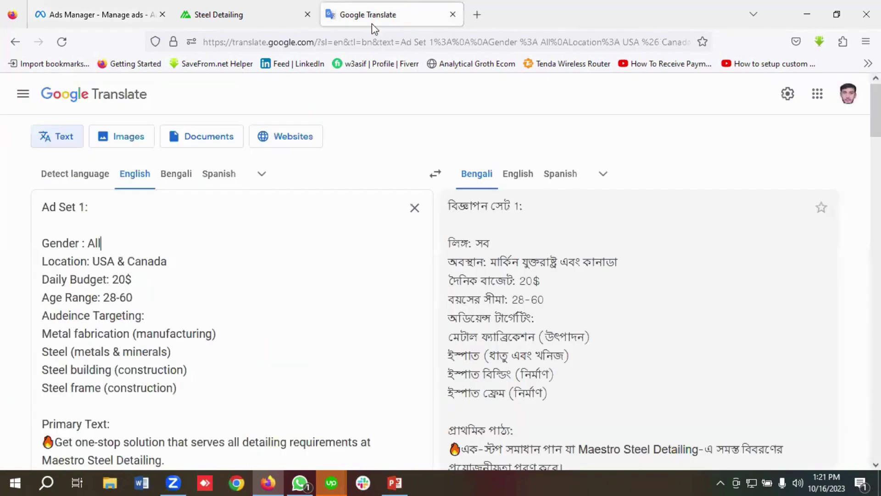
left_click(107, 17)
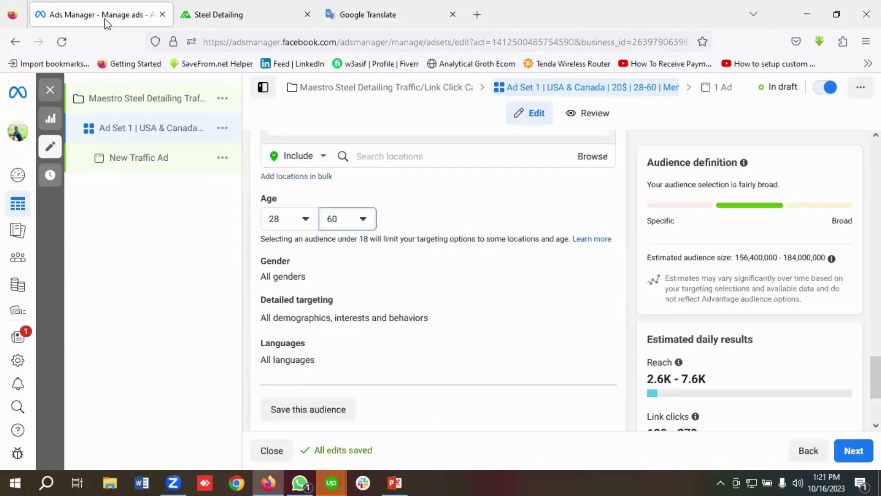
scroll(391, 305, "down", 2)
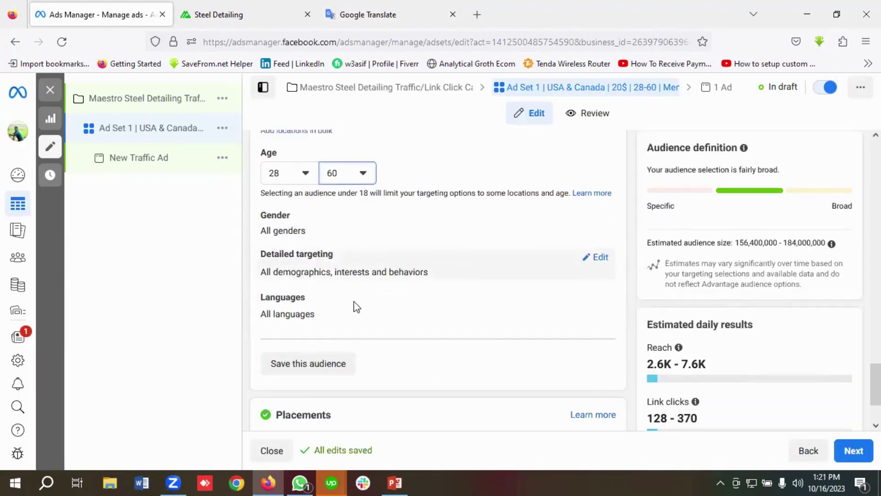
left_click(601, 249)
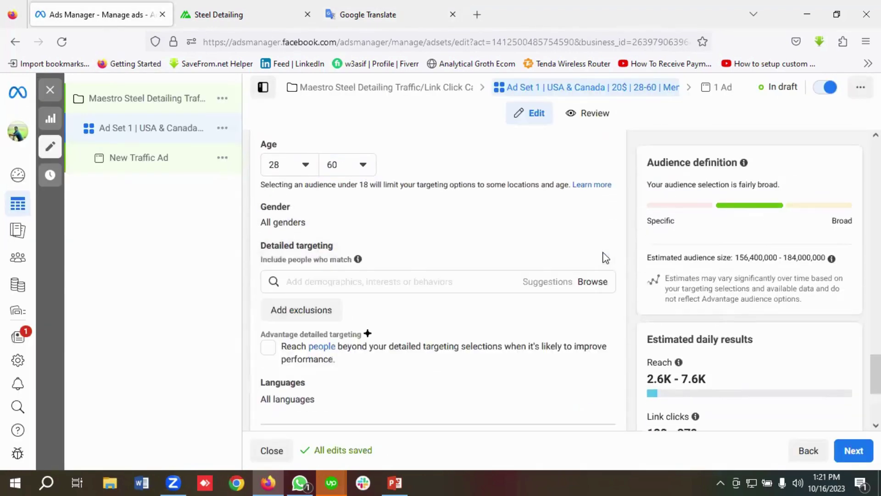
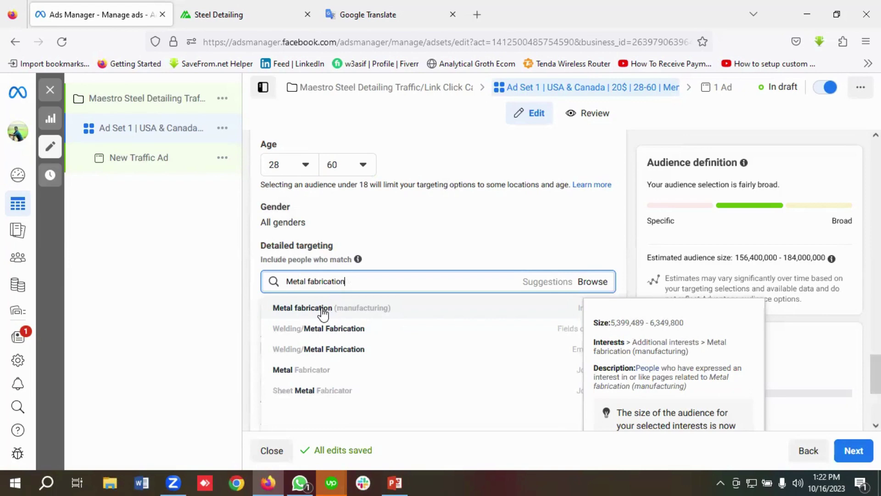
left_click(323, 309)
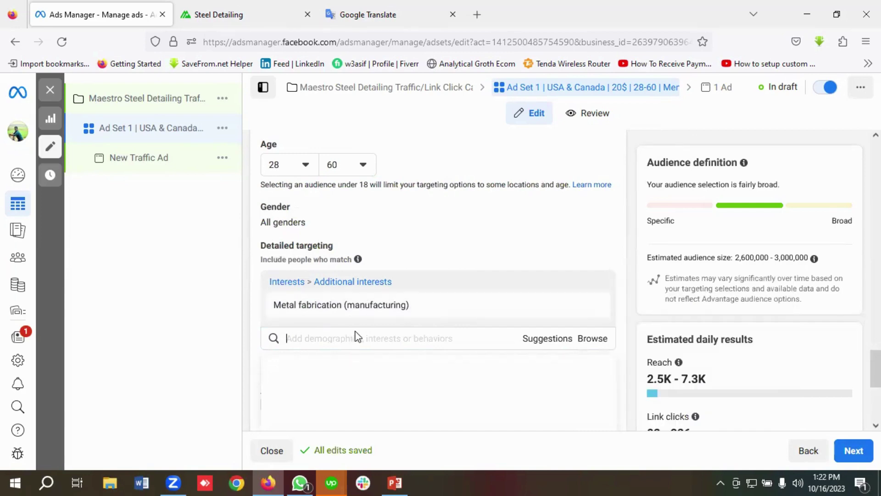
- Copy "Steel" from the Google Translate brief and add Steel (metals & minerals) to the ad set's detailed targeting
key("ctrl+Tab")
key("ctrl+Tab")
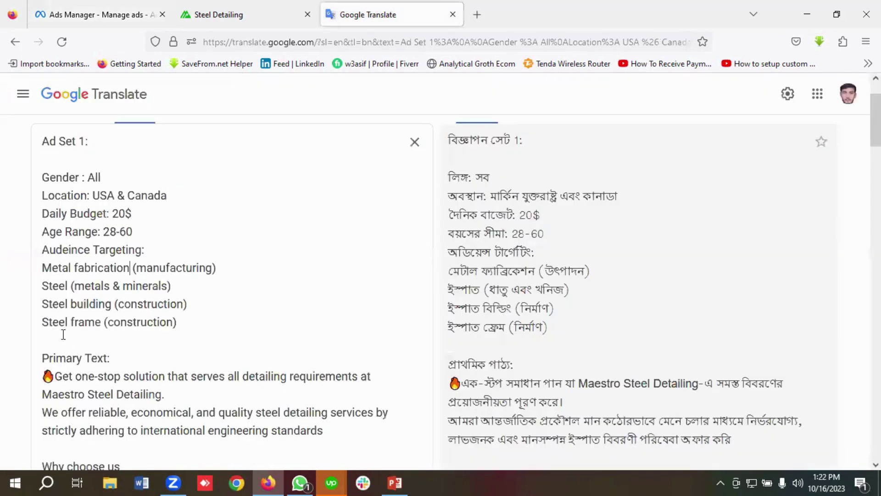
double_click(50, 288)
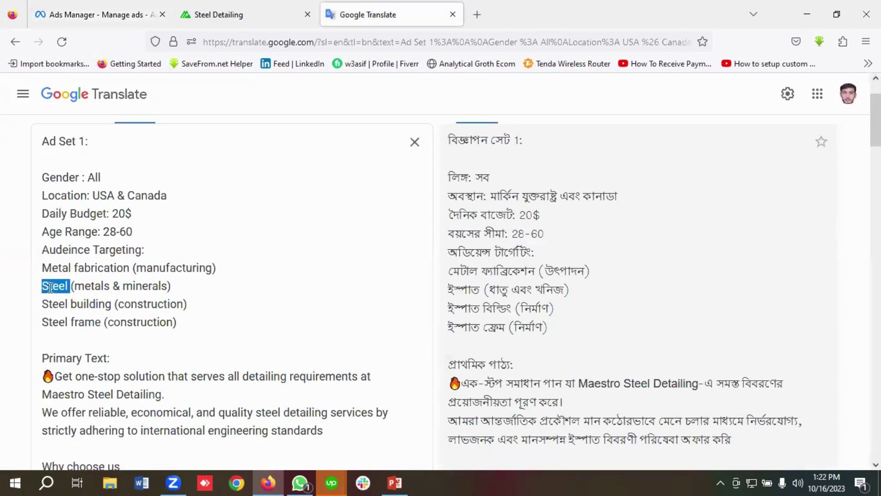
right_click(51, 289)
left_click(88, 121)
key("ctrl+Tab")
left_click(296, 339)
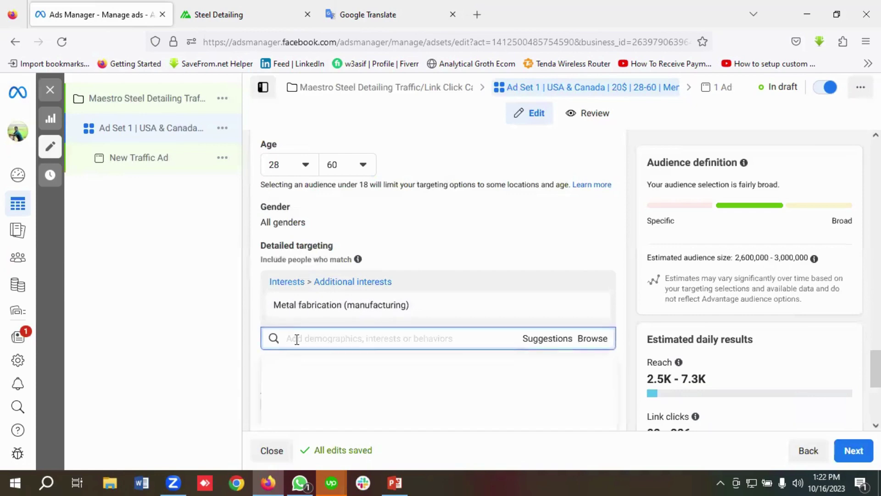
key("ctrl+v")
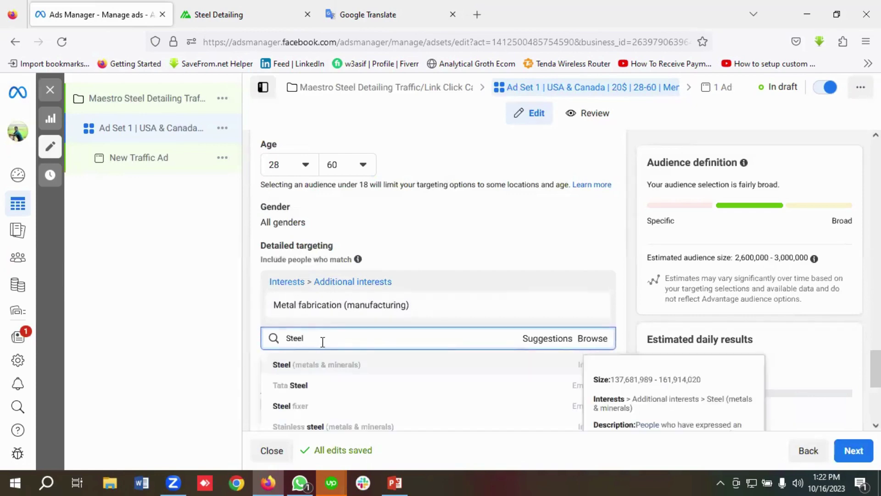
left_click(282, 364)
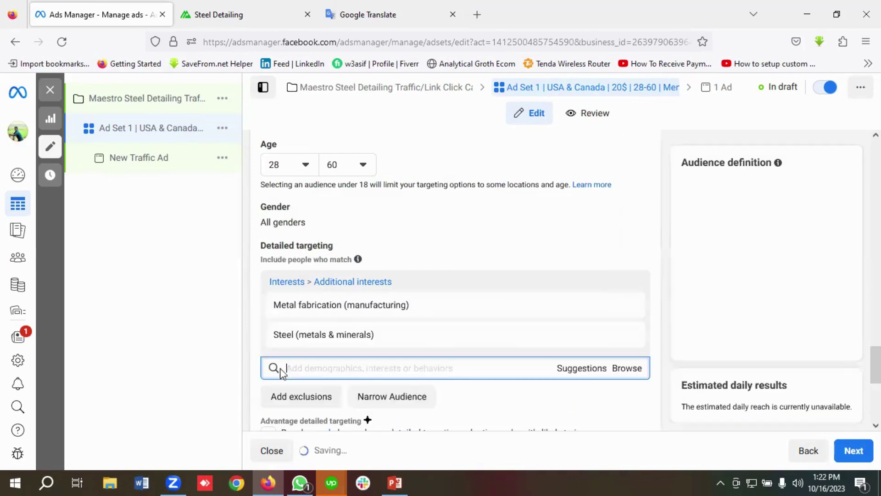
- Copy "Steel building" from the Google Translate brief and add Steel building (construction) to the detailed targeting in Ads Manager
left_click(404, 10)
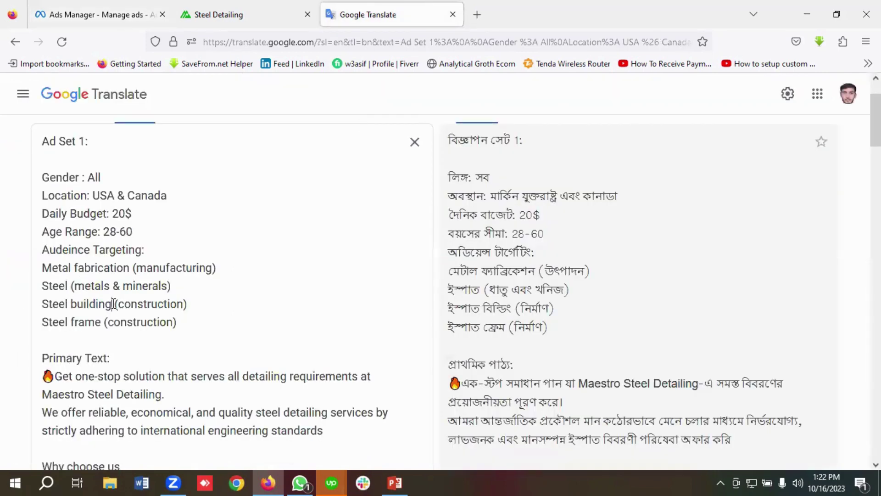
left_click_drag(112, 304, 43, 305)
right_click(59, 311)
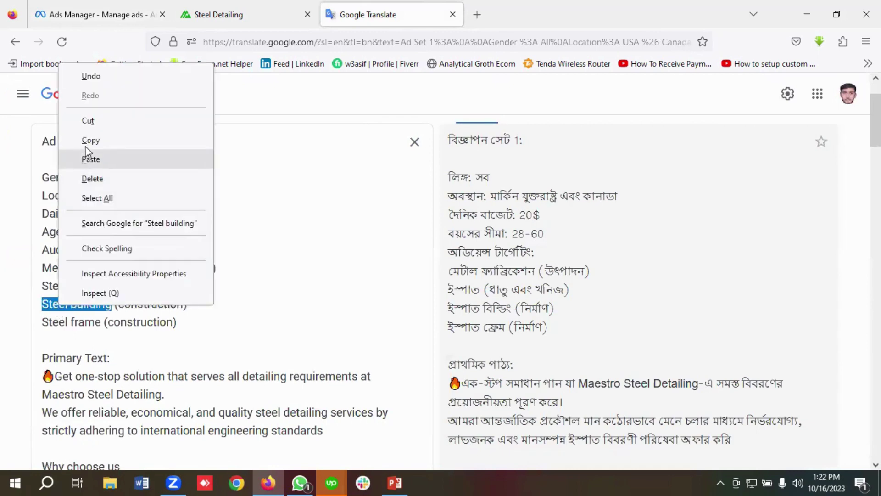
left_click(88, 139)
left_click(99, 14)
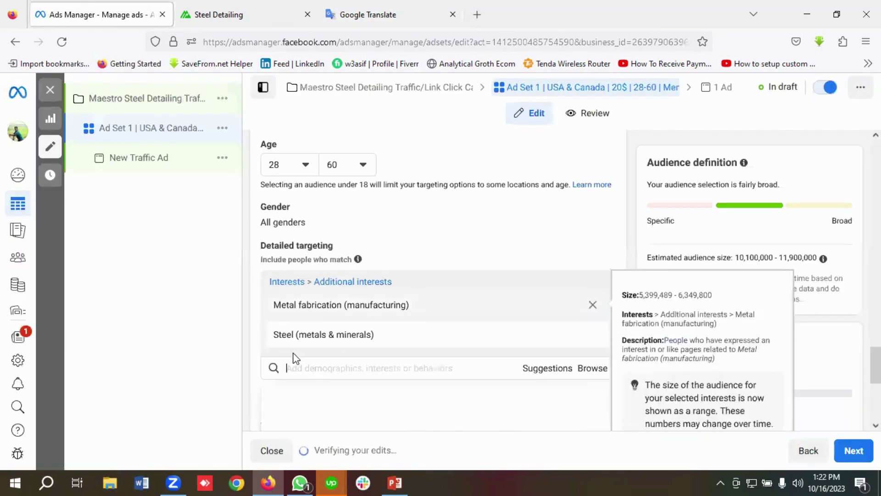
left_click(303, 368)
key("ctrl+v")
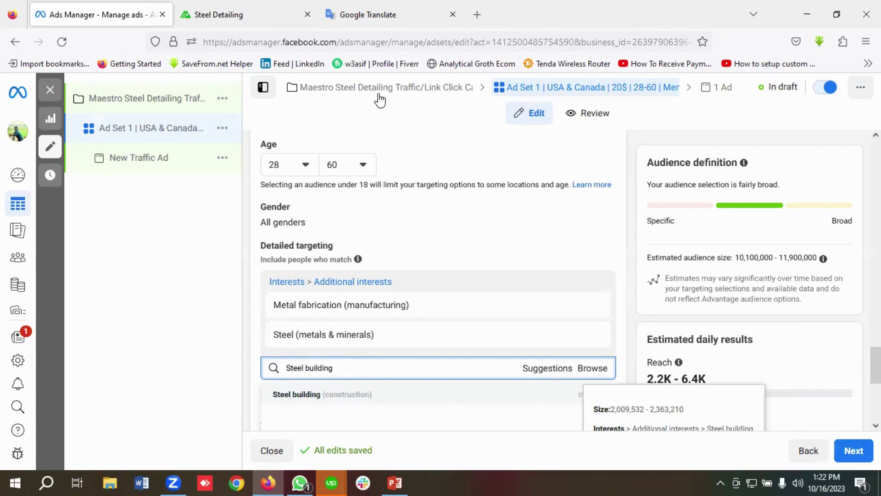
- Copy "Steel frame" from the Google Translate brief and add Steel frame (construction) as a detailed targeting interest
key("ctrl+shift+Tab")
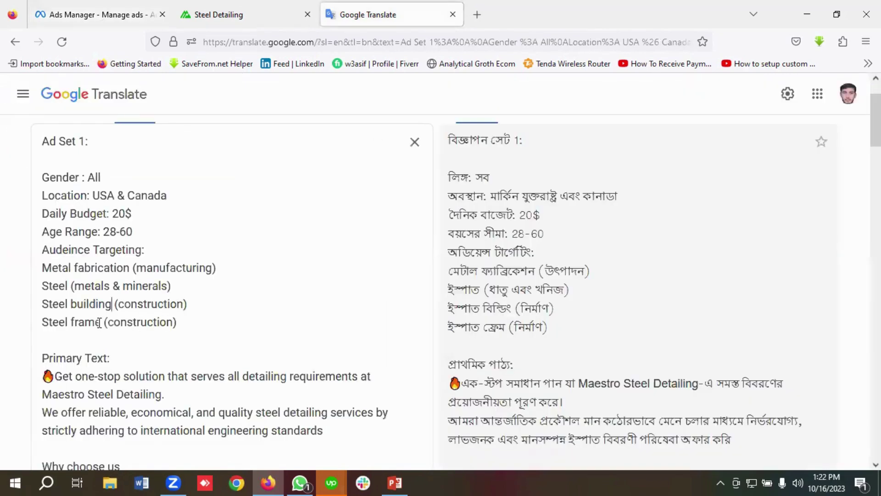
left_click_drag(101, 321, 38, 322)
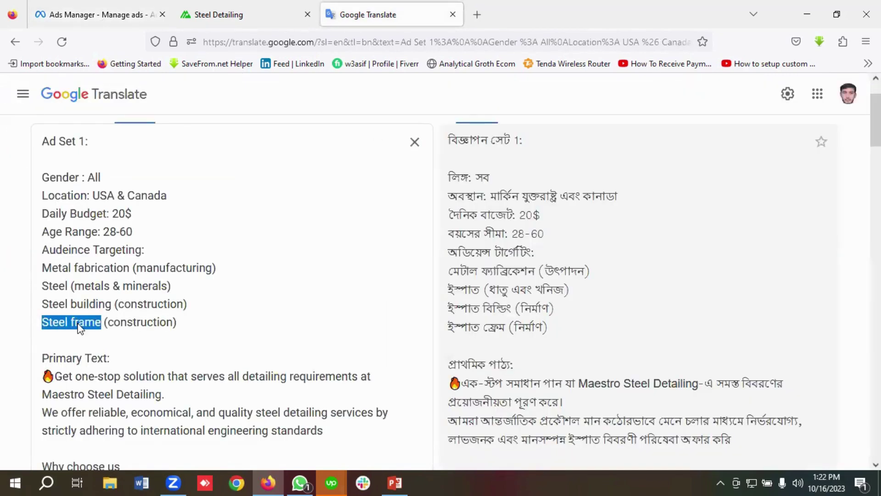
right_click(79, 327)
left_click(108, 147)
left_click(97, 14)
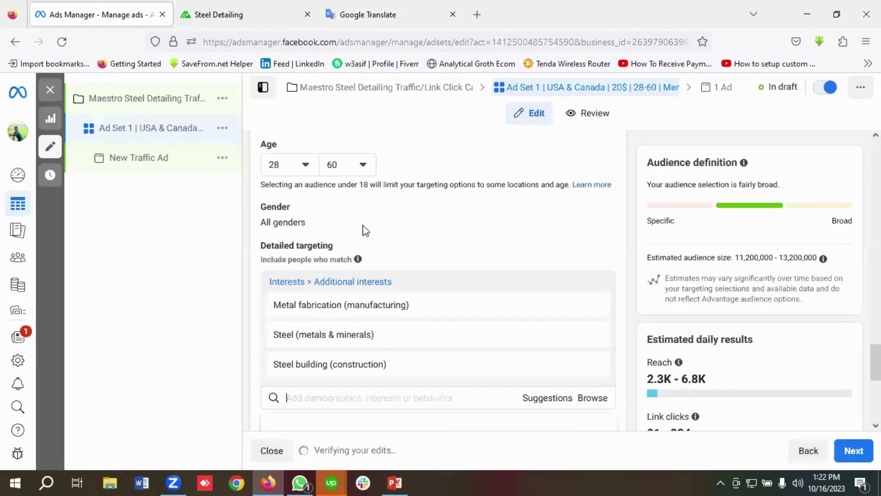
left_click(317, 398)
key("ctrl+v")
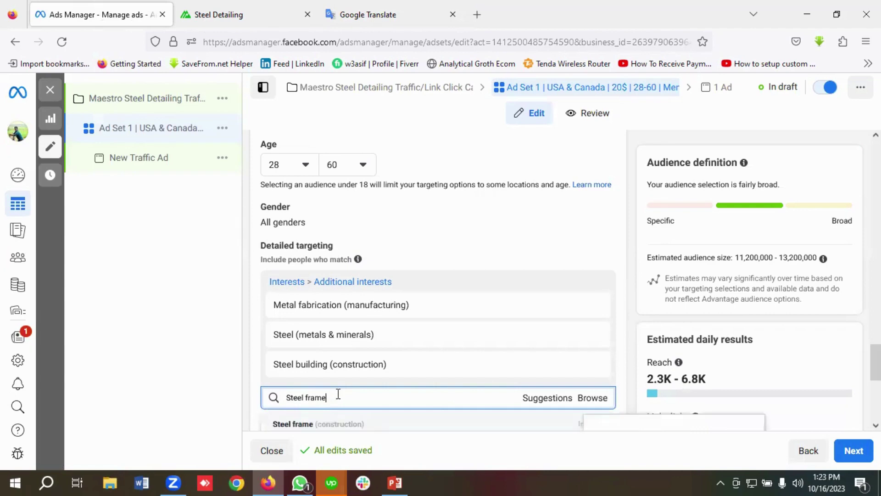
scroll(326, 390, "down", 2)
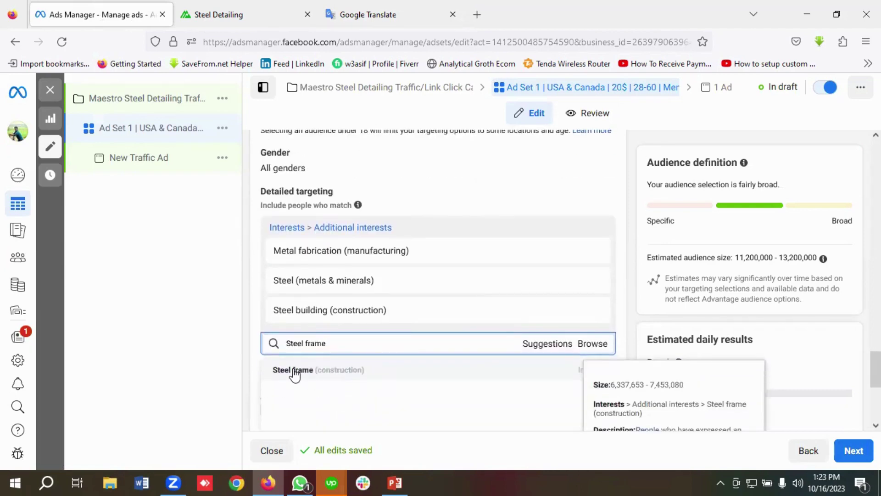
left_click(295, 371)
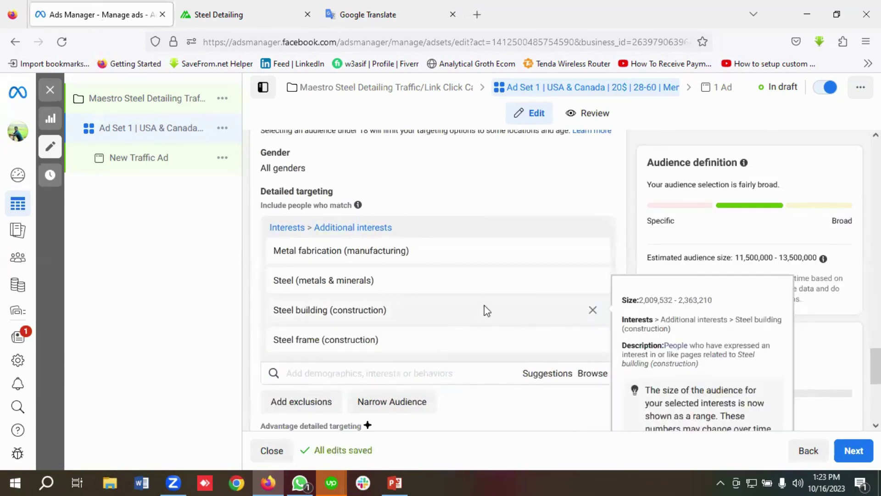
- Switch the ad set from Advantage+ placements to manual placements and exclude the Audience network platform
scroll(494, 313, "down", 2)
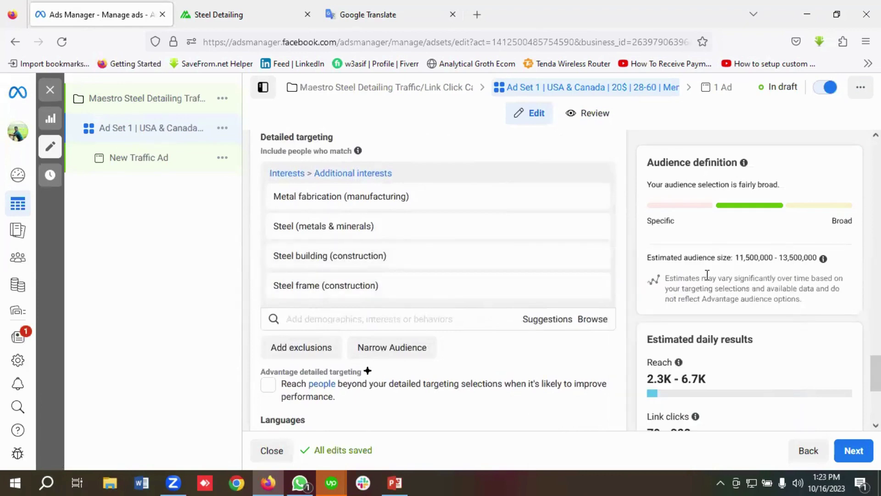
scroll(768, 316, "down", 3)
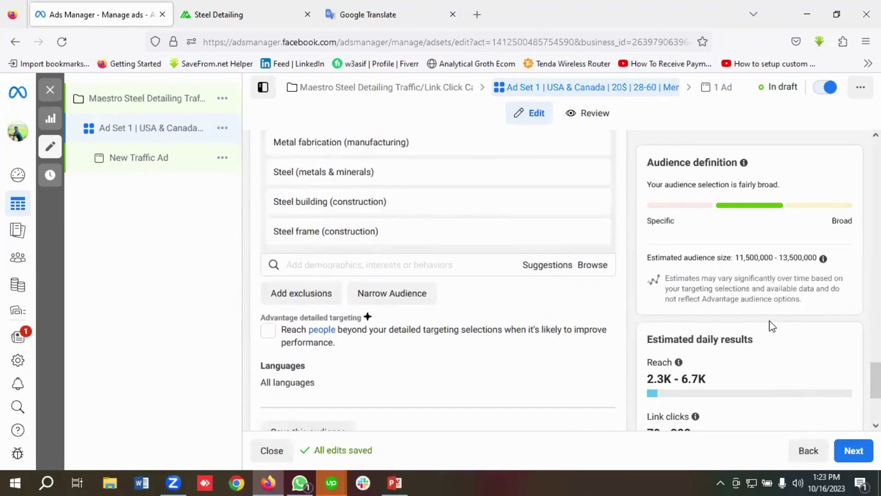
scroll(741, 363, "down", 1)
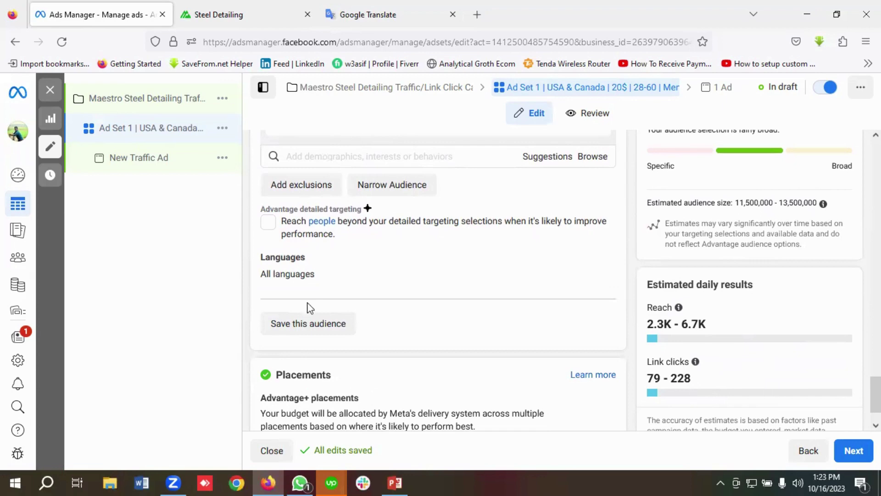
scroll(354, 305, "down", 1)
scroll(358, 305, "up", 2)
scroll(368, 309, "down", 2)
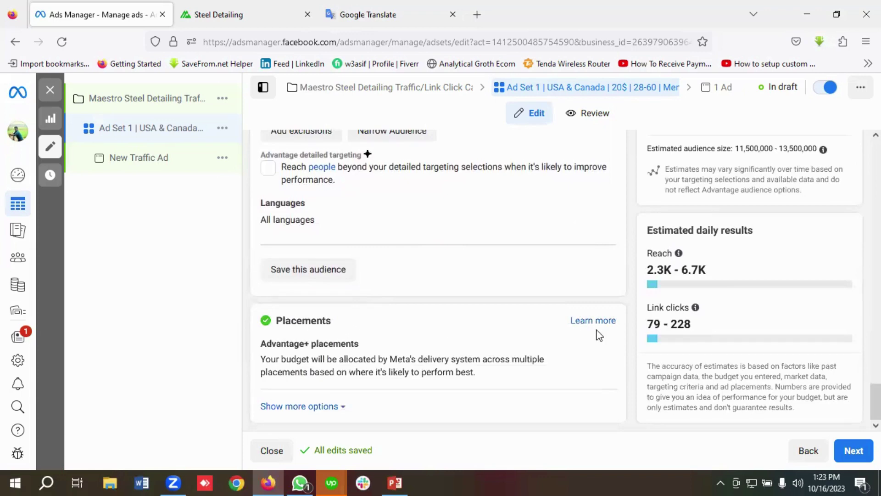
left_click(604, 351)
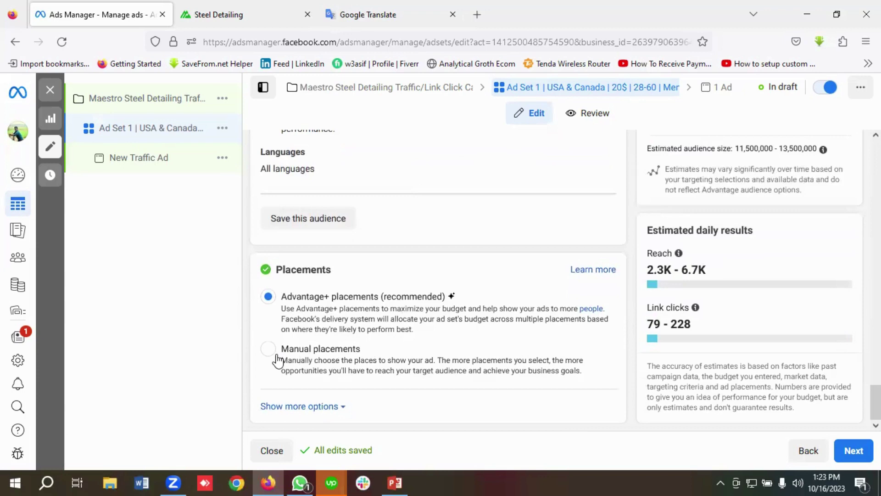
left_click(277, 359)
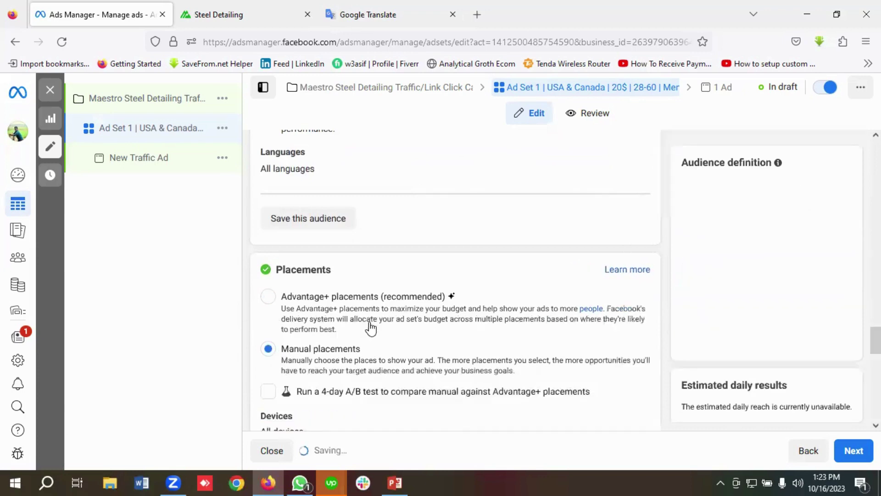
scroll(372, 327, "down", 3)
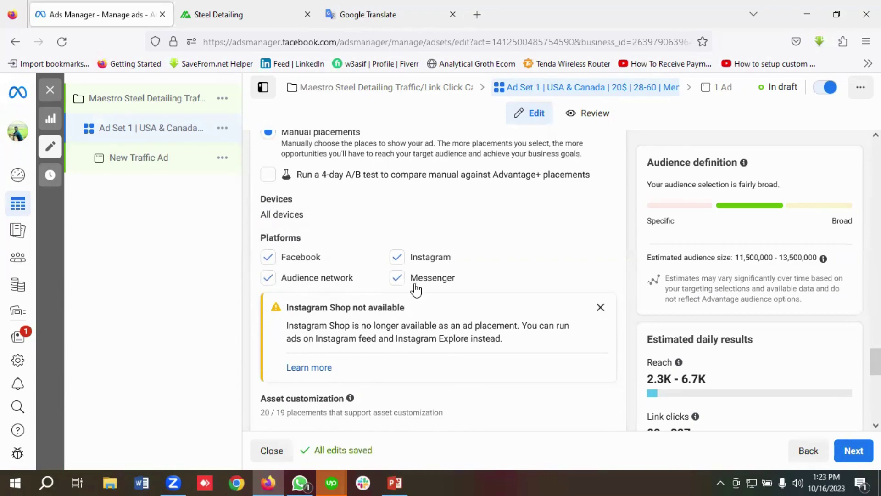
left_click(268, 278)
- Review the manual placement options, from Feeds, Stories and Reels, and in-stream ads to search results, messages, and apps and sites
scroll(368, 298, "down", 4)
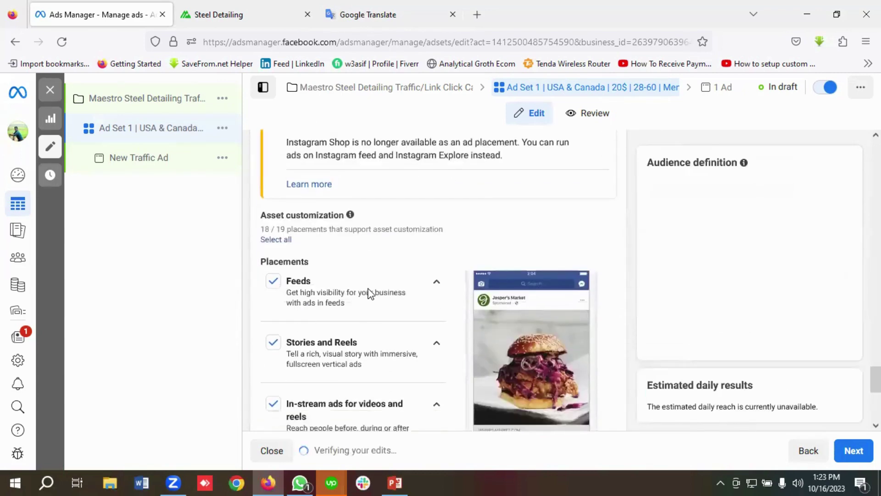
scroll(367, 276, "down", 2)
scroll(331, 207, "up", 1)
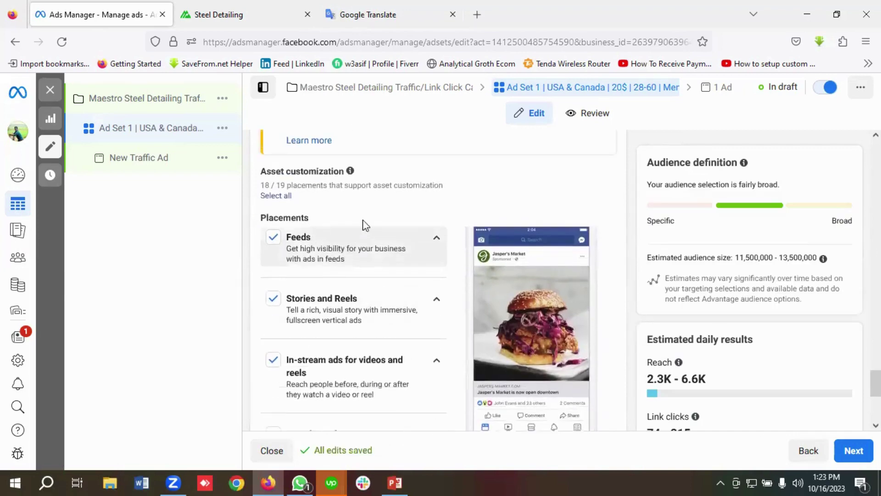
scroll(365, 225, "up", 1)
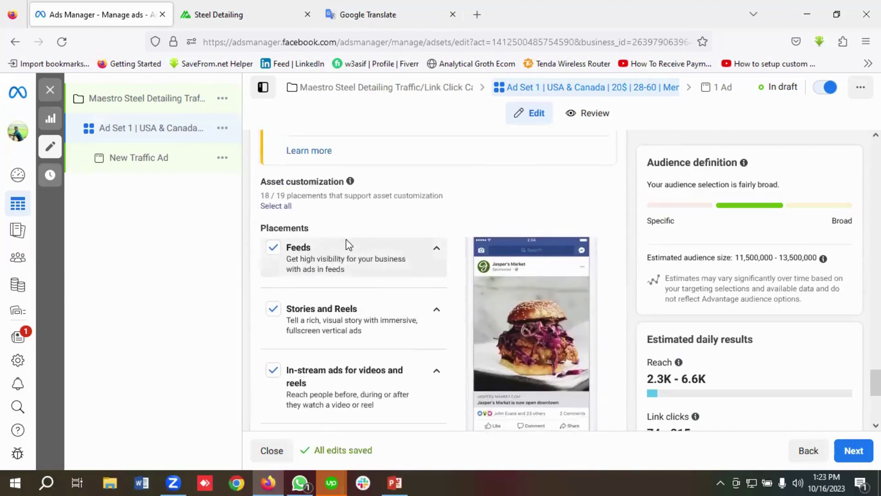
scroll(349, 244, "down", 1)
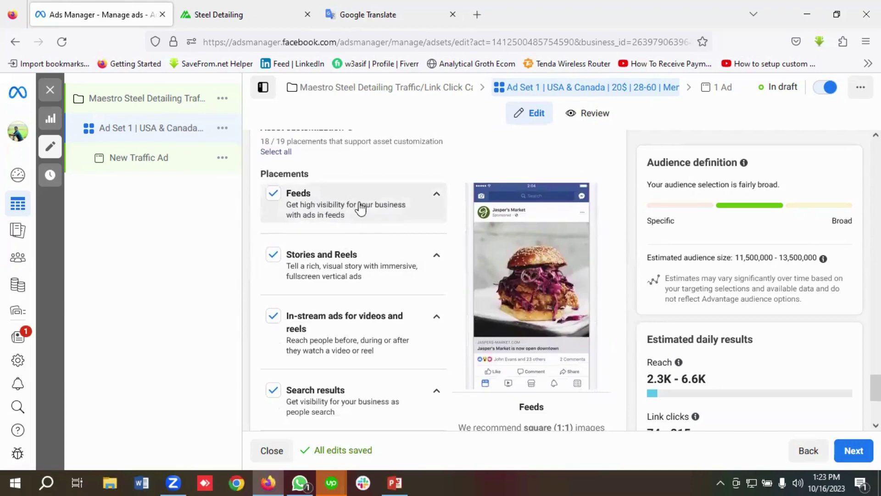
scroll(370, 221, "down", 1)
scroll(375, 225, "down", 1)
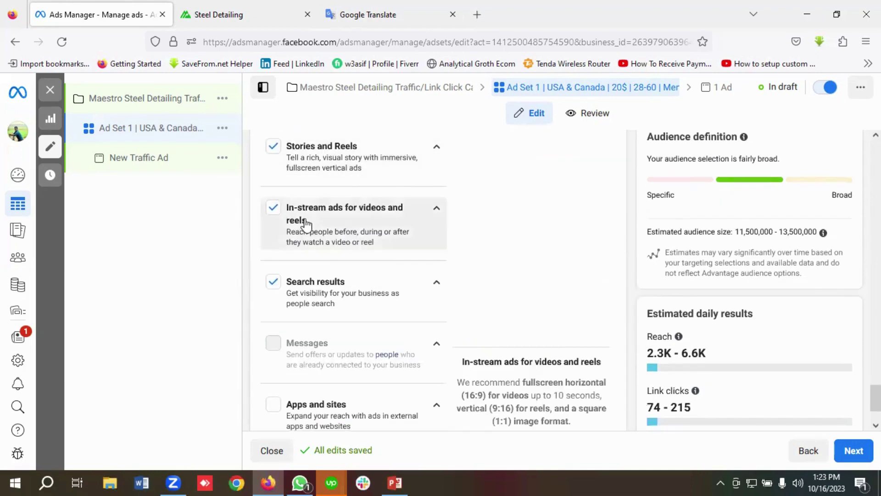
scroll(386, 234, "down", 1)
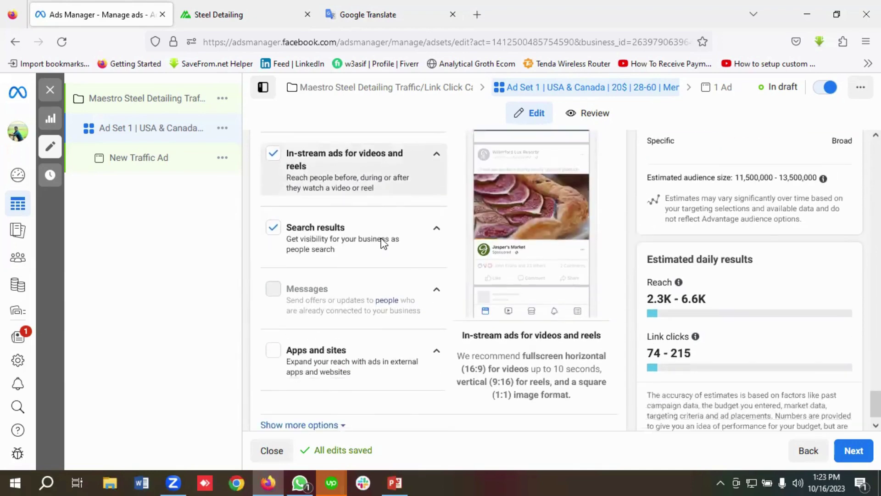
scroll(358, 253, "down", 1)
scroll(367, 260, "up", 5)
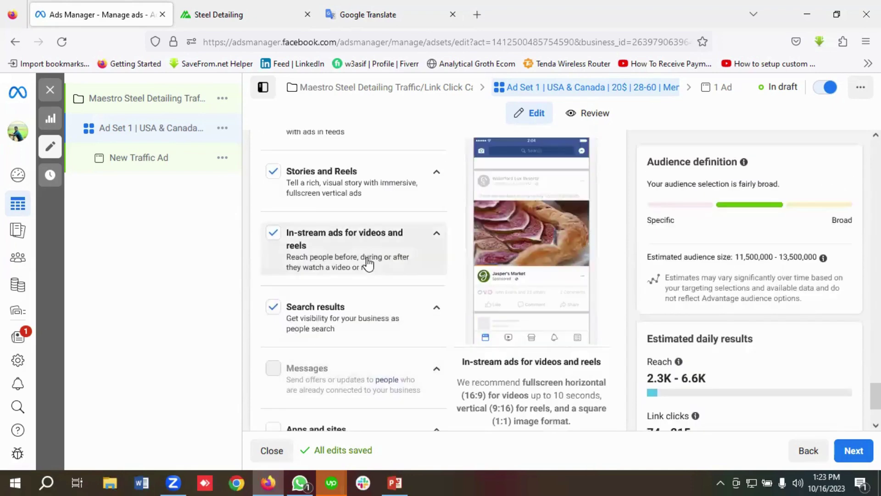
- Exclude In-stream ads for videos and reels from the ad set's manual placements
scroll(373, 264, "down", 1)
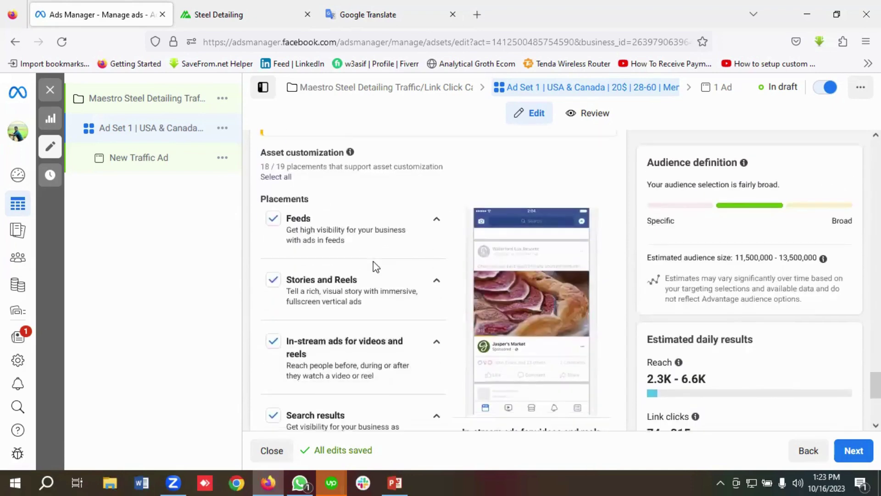
scroll(358, 262, "down", 2)
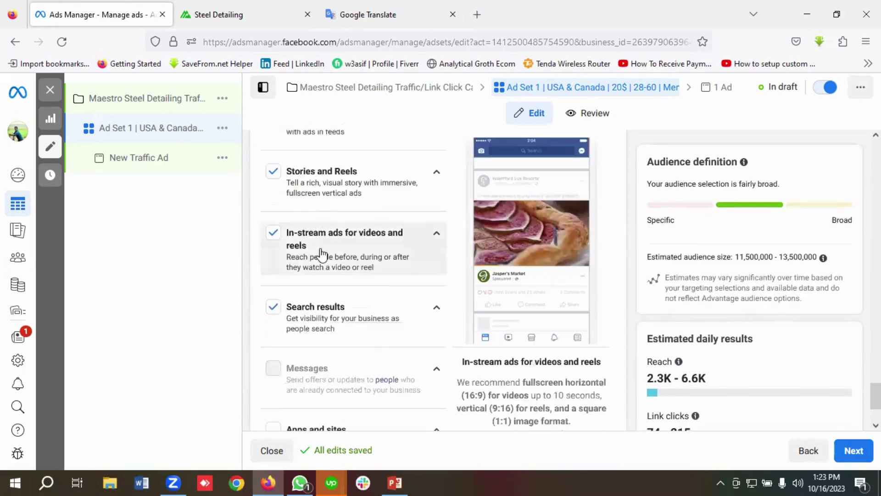
scroll(322, 275, "up", 1)
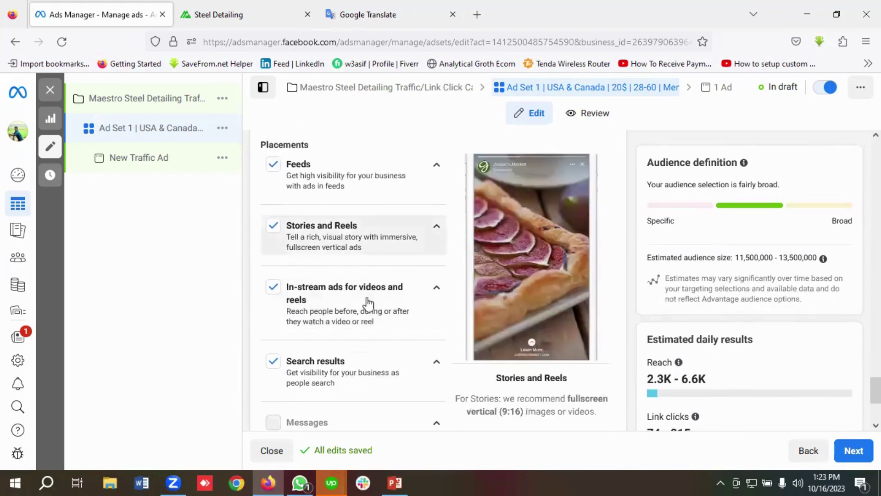
left_click(273, 289)
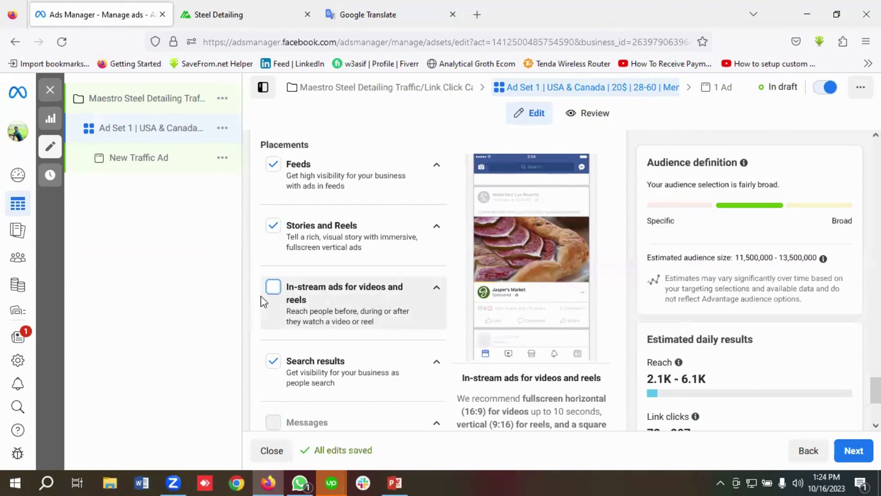
scroll(372, 301, "down", 4)
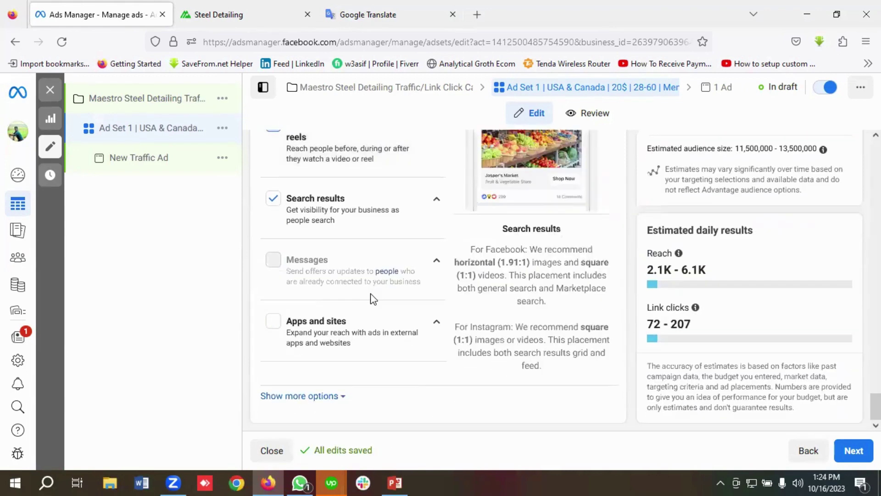
scroll(379, 301, "up", 5)
scroll(379, 306, "down", 5)
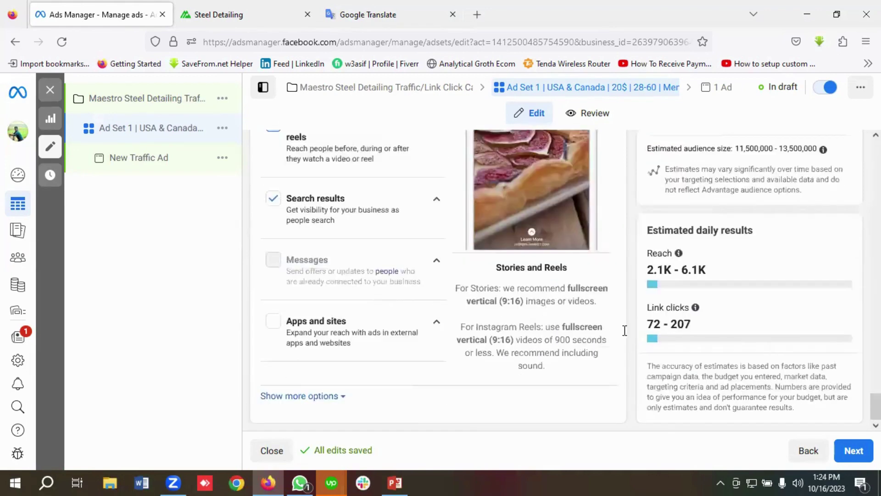
- Continue to the ad level and rename the ad as "Traffic Ad | Maestro Steel Detaing"
left_click(852, 452)
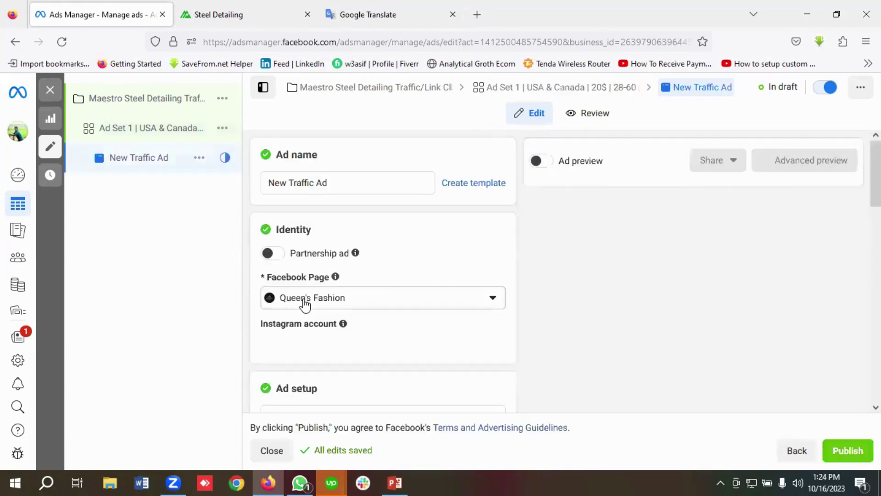
left_click(339, 185)
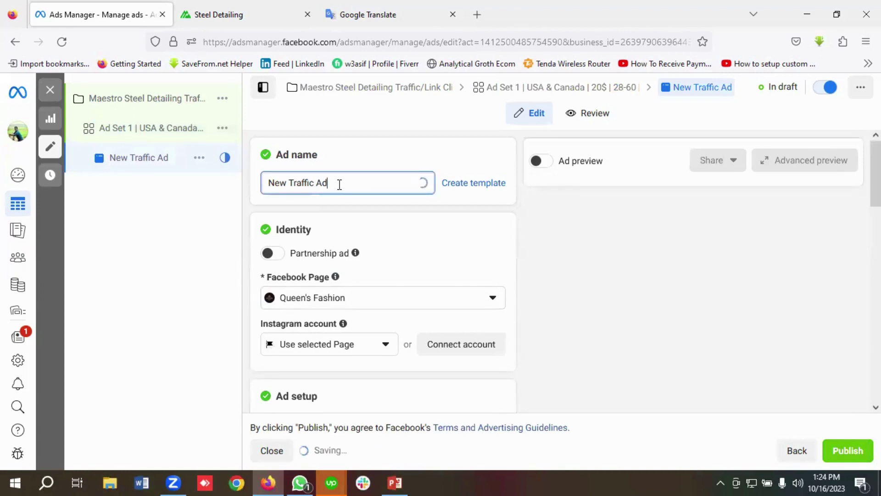
left_click(291, 182)
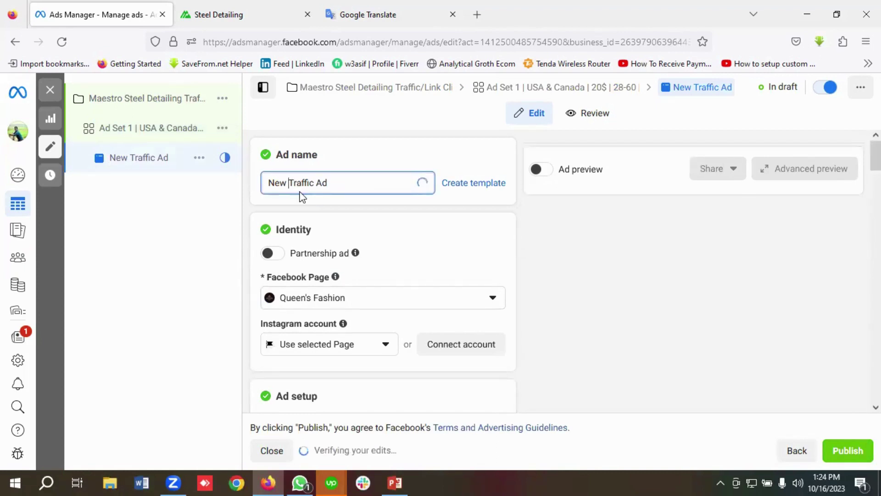
key("BackSpace")
key("BackSpace")
key("BackSpace")
key("BackSpace")
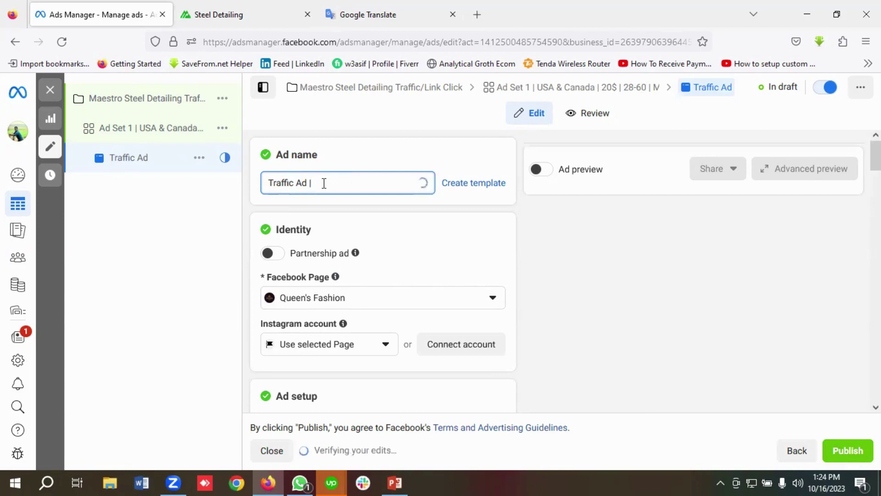
type("| Maestro Steel Detaing")
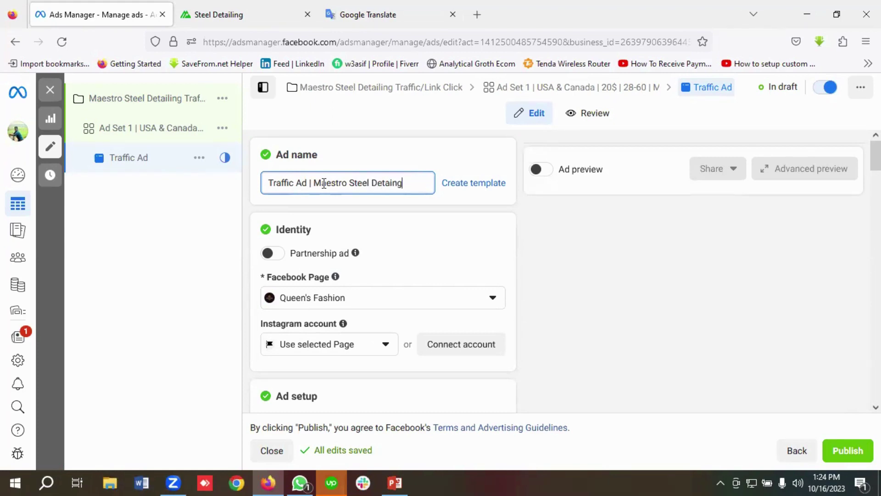
- Review the ad's identity and setup options, including Facebook Page, Instagram account, creative source and format
scroll(329, 205, "down", 2)
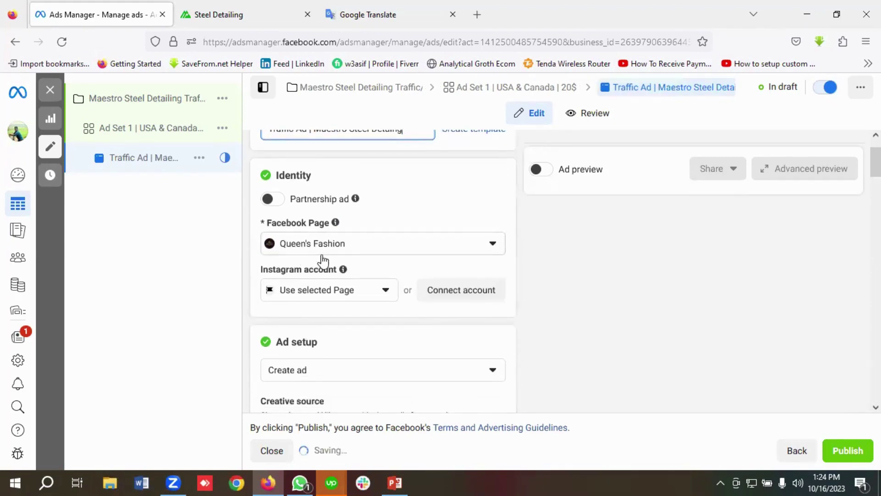
scroll(331, 264, "down", 6)
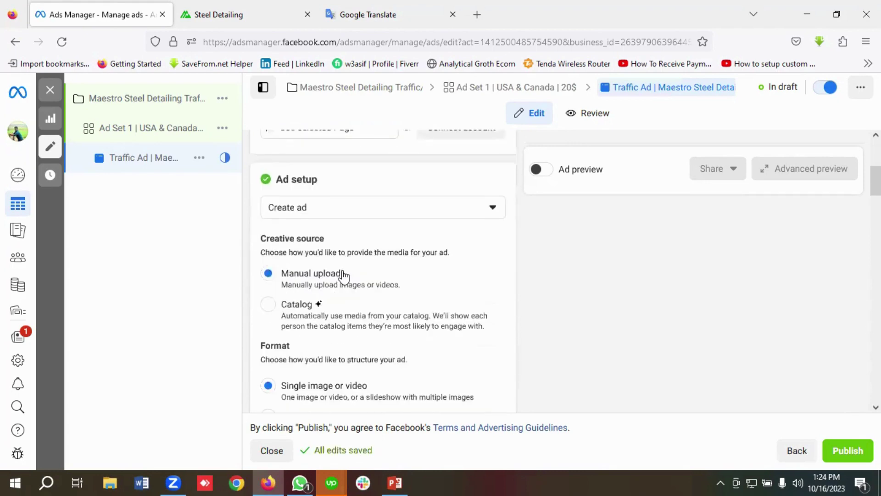
scroll(345, 277, "up", 6)
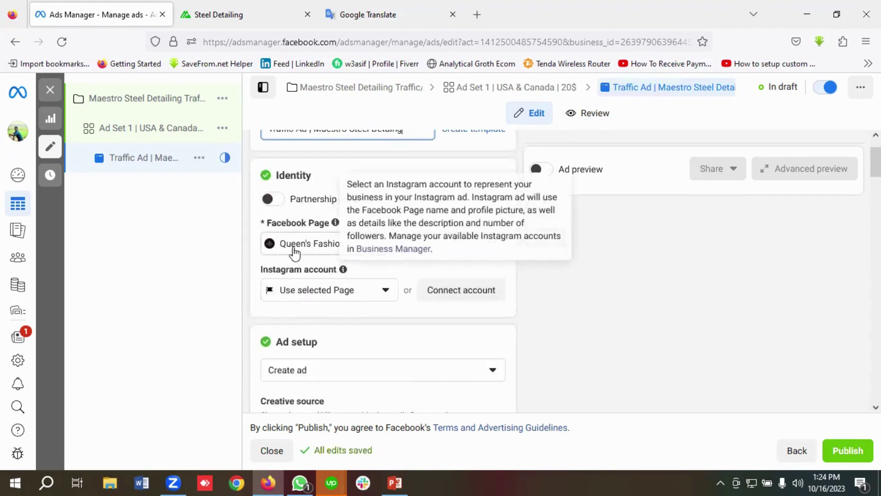
scroll(326, 277, "down", 3)
scroll(368, 281, "up", 1)
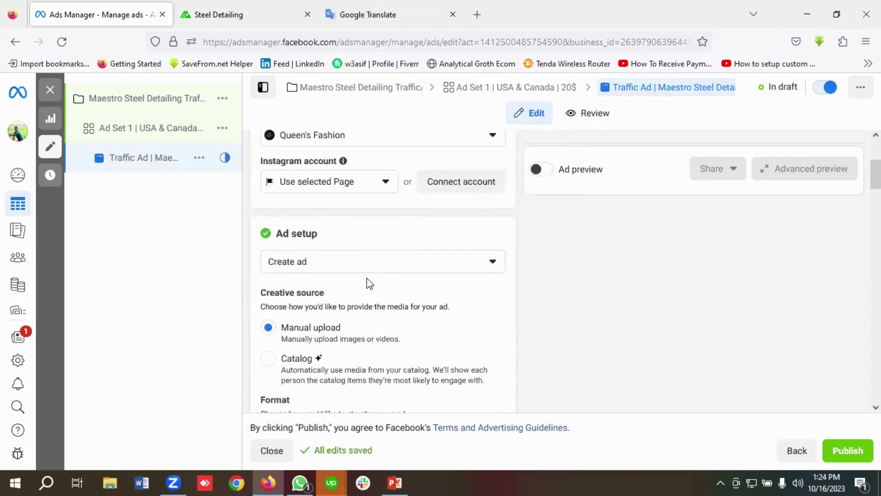
scroll(372, 279, "down", 1)
scroll(372, 280, "down", 1)
scroll(378, 287, "down", 1)
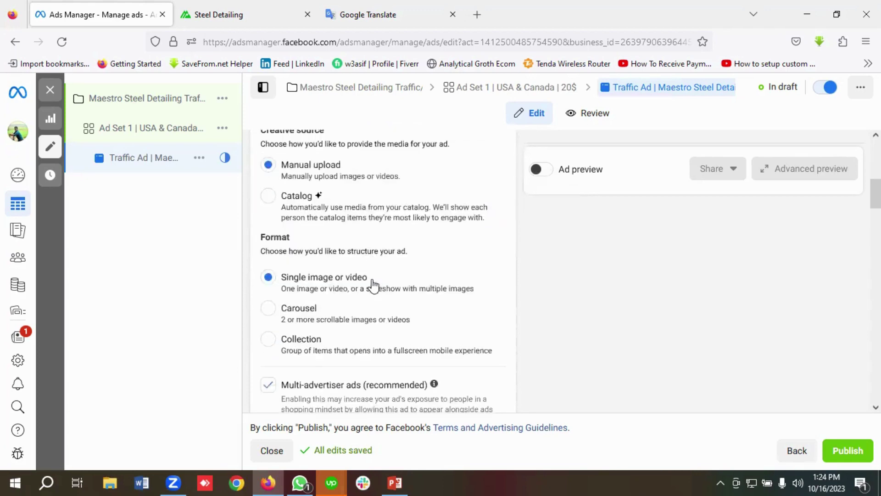
scroll(392, 274, "up", 1)
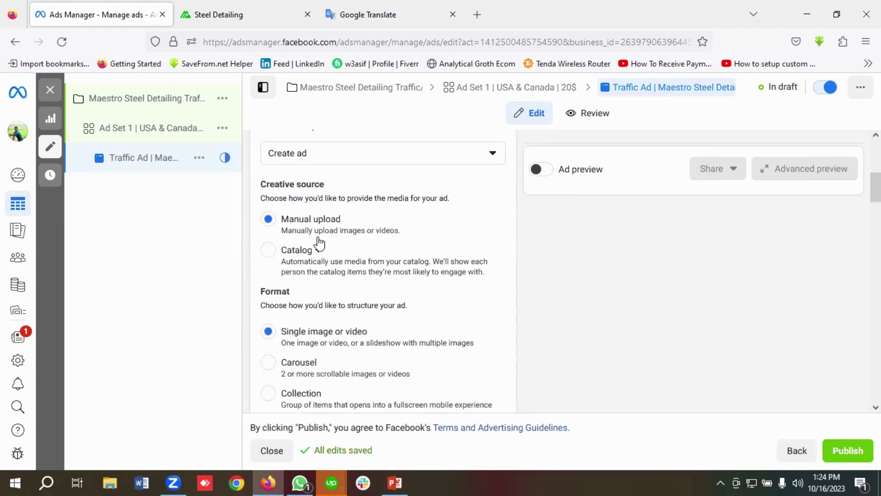
scroll(374, 258, "down", 1)
scroll(344, 252, "down", 1)
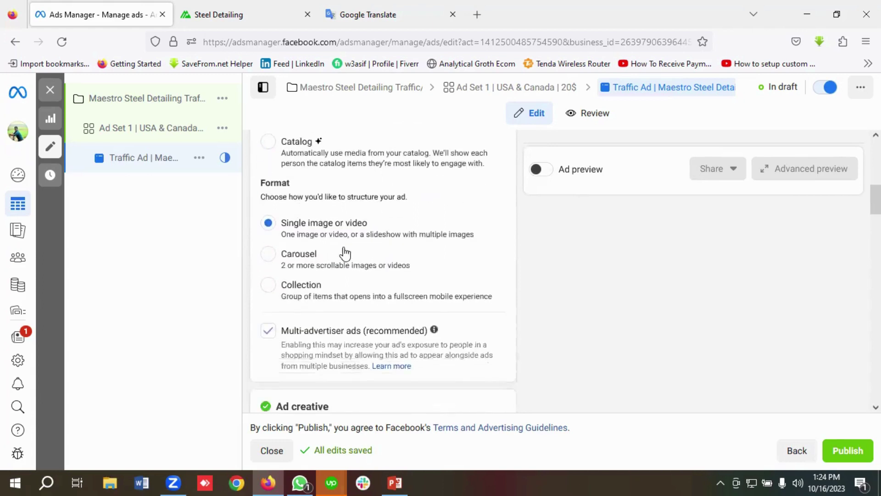
- Add the 1200 × 900 2021-Tekla account image as the ad's media, accepting the recommended crops for all placements
scroll(378, 244, "down", 2)
scroll(380, 243, "down", 2)
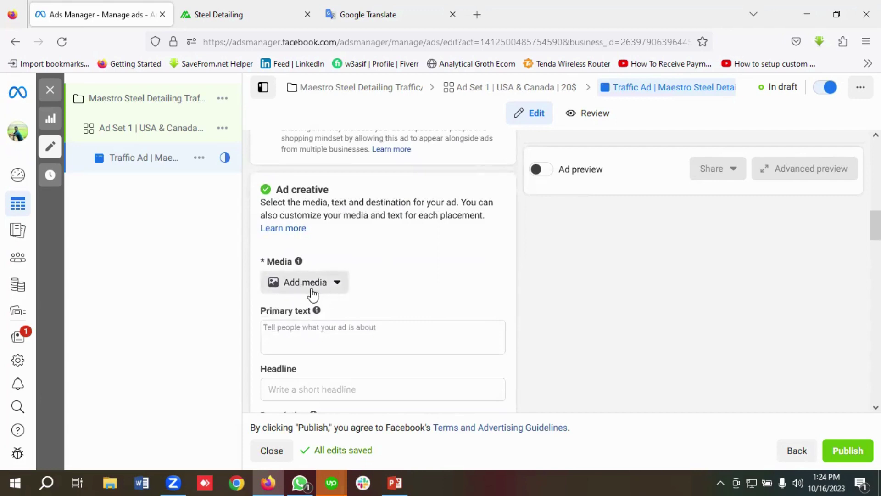
left_click(312, 291)
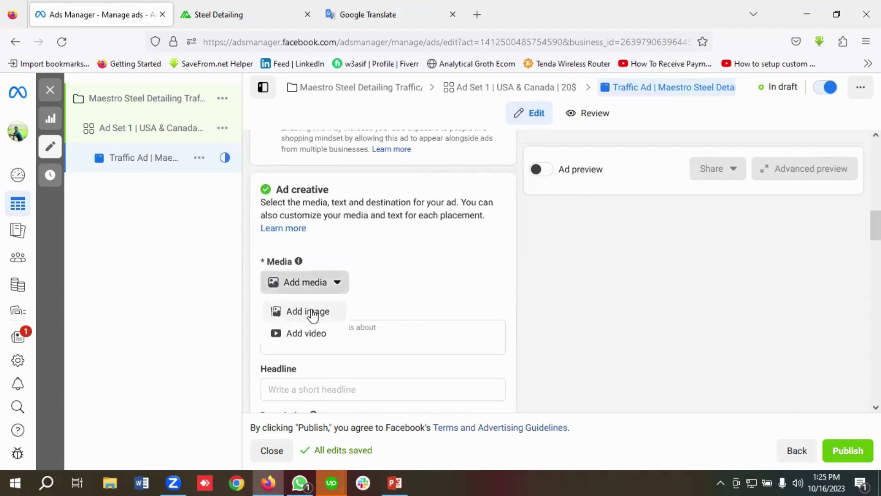
left_click(314, 314)
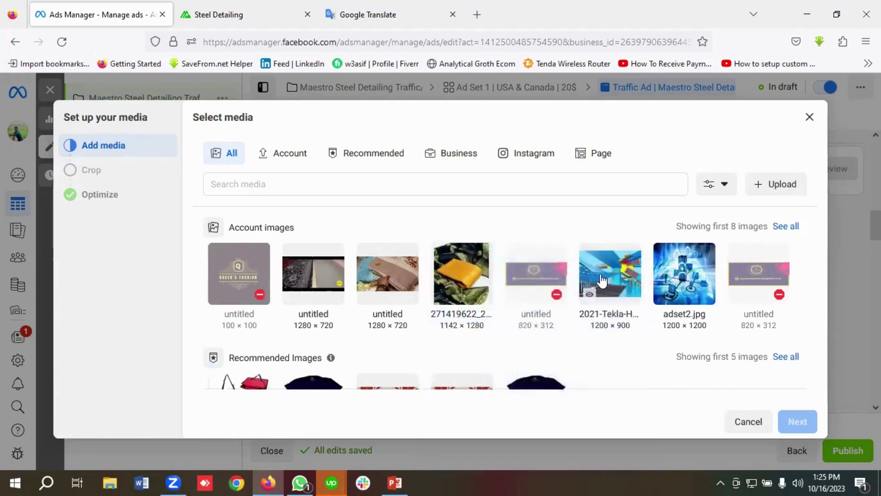
left_click(602, 281)
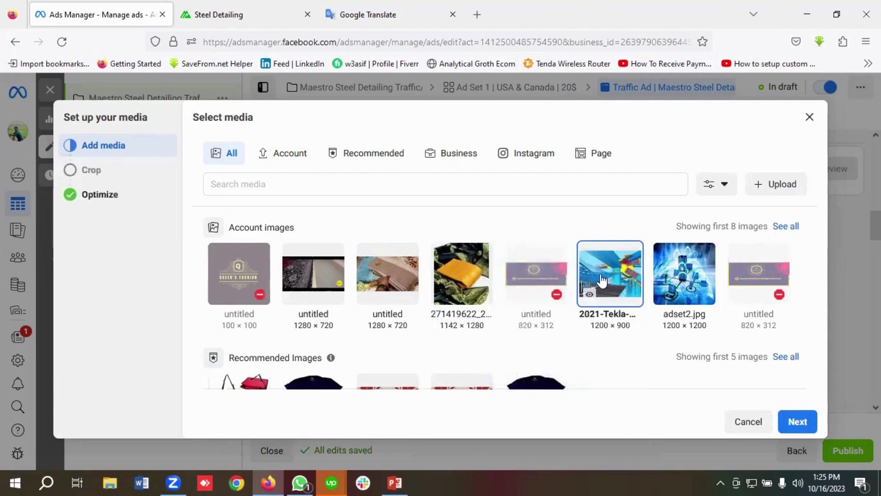
left_click(799, 422)
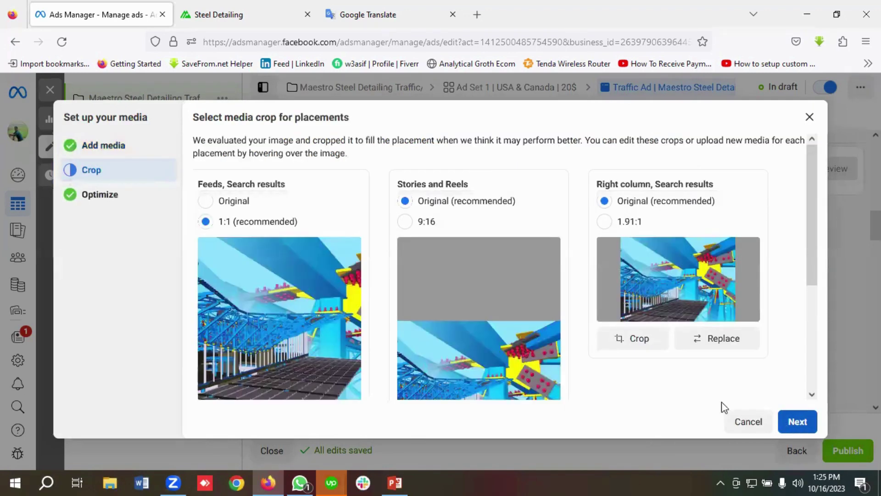
scroll(551, 353, "down", 2)
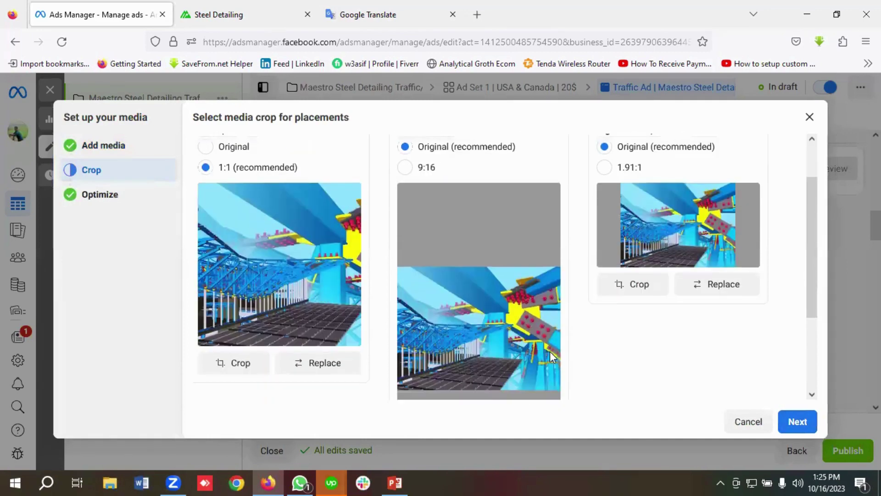
left_click(797, 423)
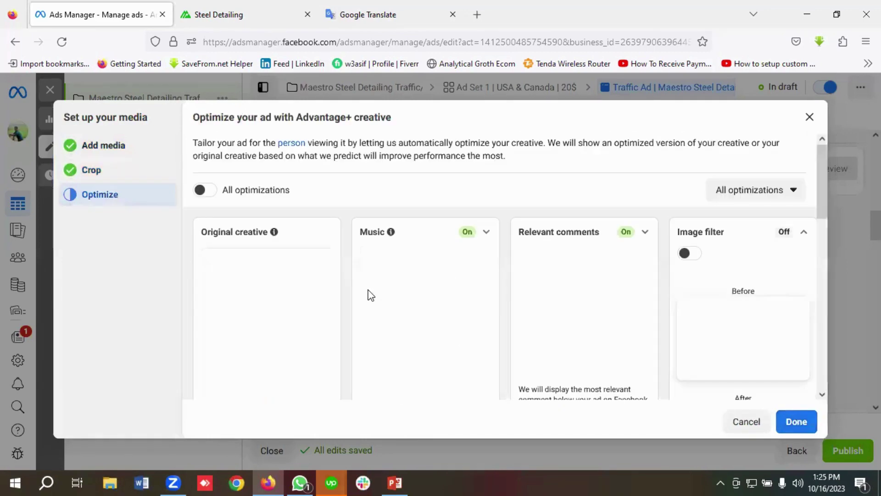
- Turn on all Advantage+ creative optimizations for the image, finish the media setup and dismiss the recommendations
scroll(368, 295, "down", 2)
scroll(277, 226, "up", 2)
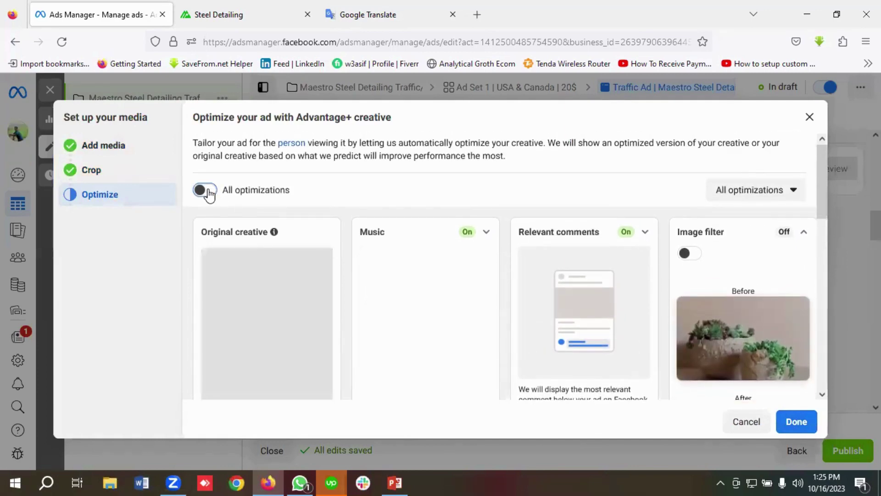
left_click(207, 190)
scroll(536, 282, "down", 4)
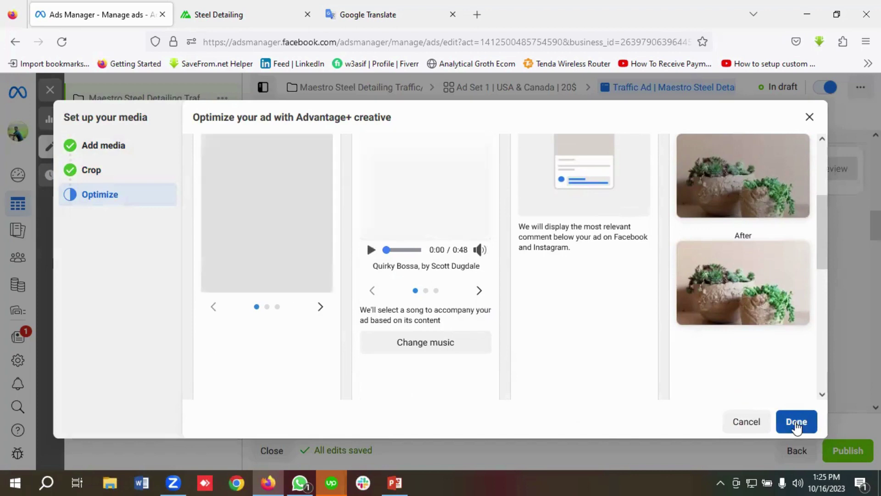
left_click(796, 421)
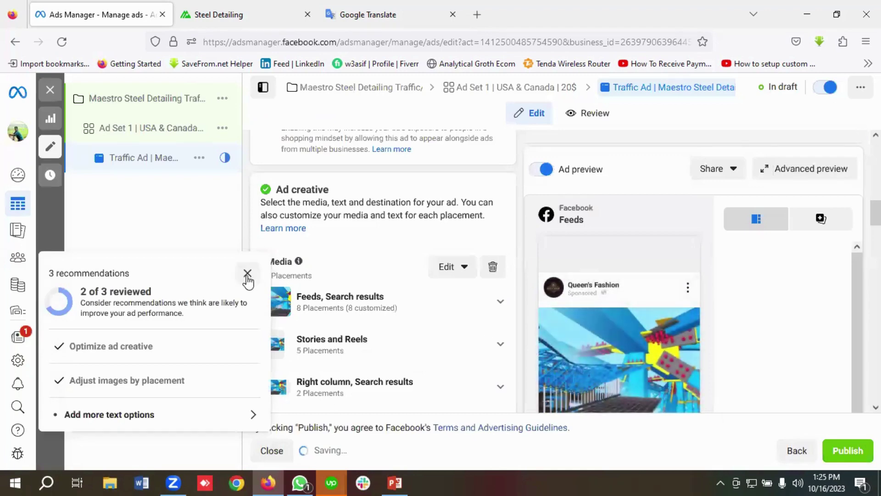
left_click(248, 275)
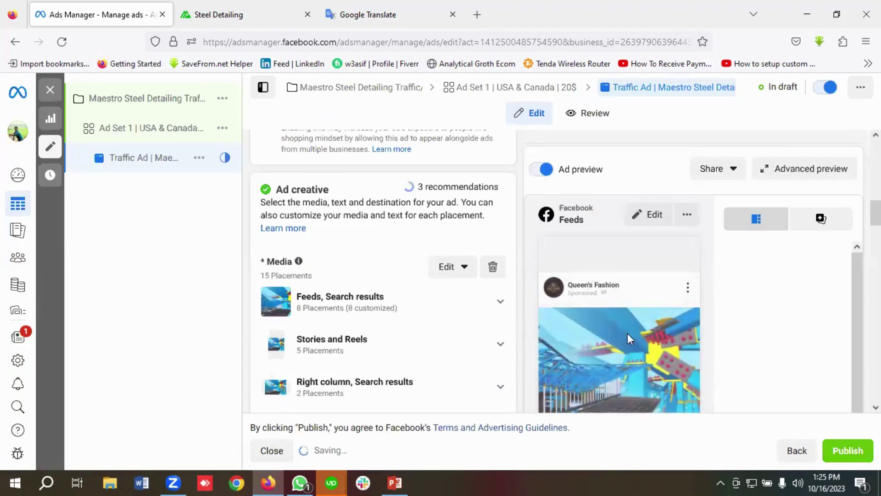
- Copy the Ad Set 1 ad copy from the Google Translate brief, from "Get one-stop solution" through the steel-detailing website link
scroll(401, 332, "down", 2)
scroll(401, 332, "down", 3)
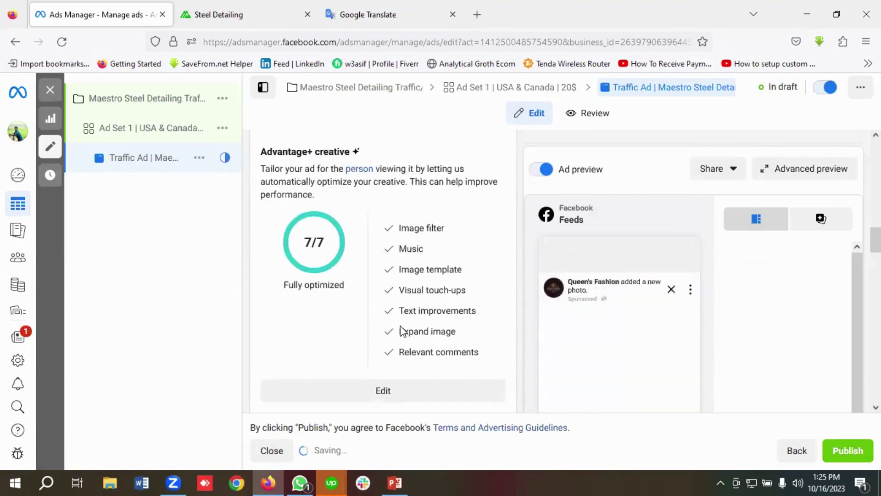
scroll(401, 331, "down", 3)
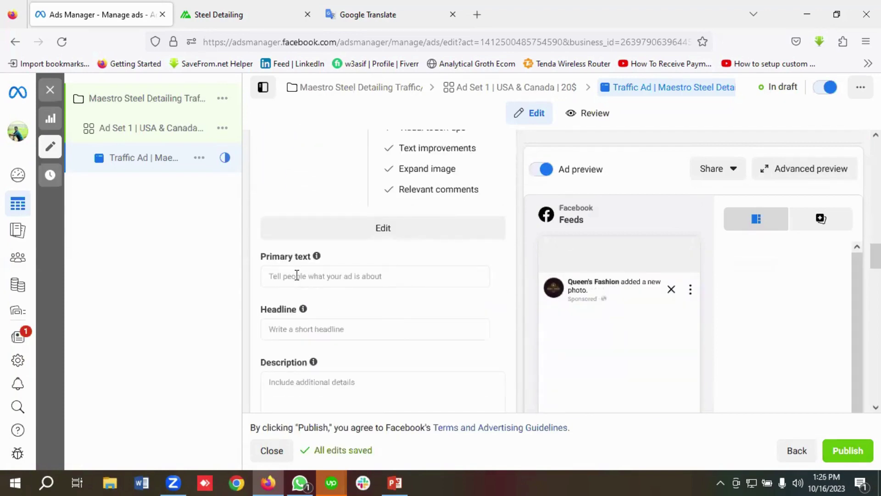
left_click(297, 276)
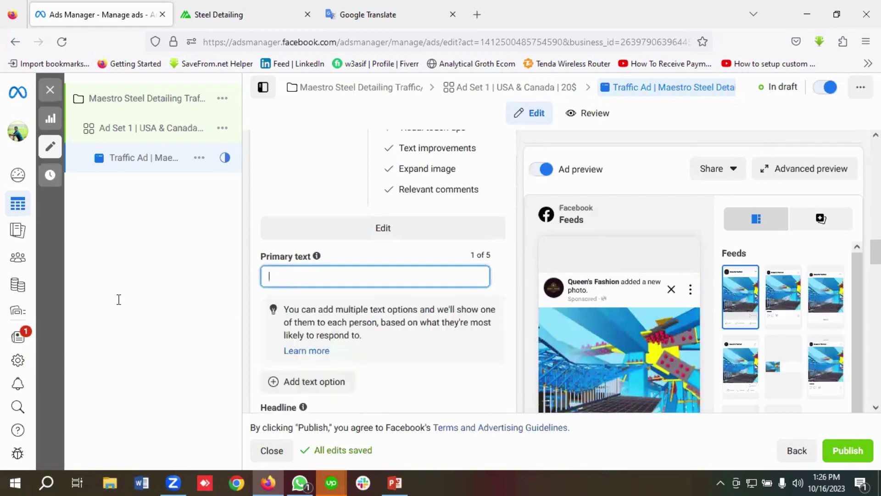
key("ctrl+Tab")
left_click_drag(48, 178, 171, 417)
scroll(124, 268, "down", 4)
scroll(174, 408, "down", 1)
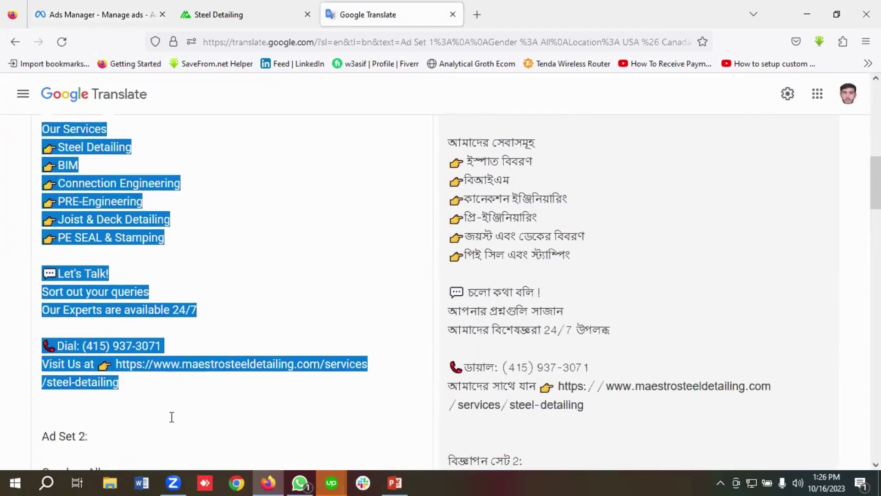
right_click(95, 234)
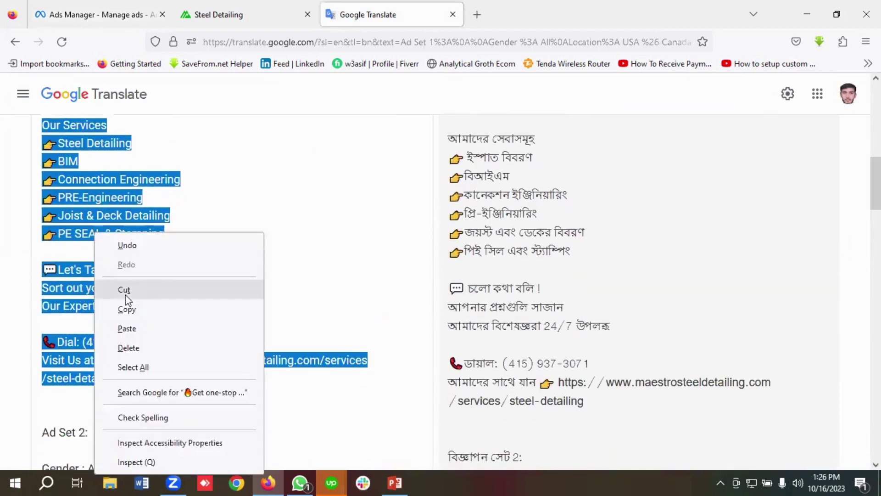
left_click(127, 309)
- Paste the copied Ad Set 1 text as the ad's primary text in Ads Manager
left_click(98, 14)
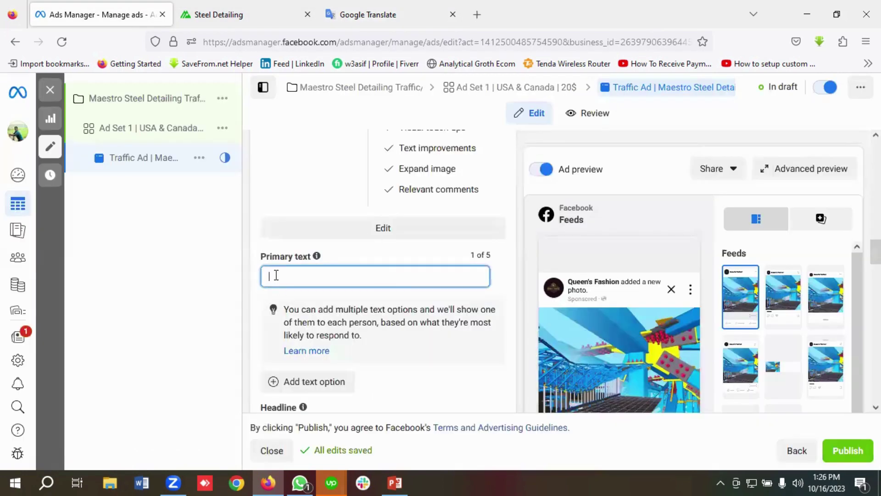
key("ctrl+v")
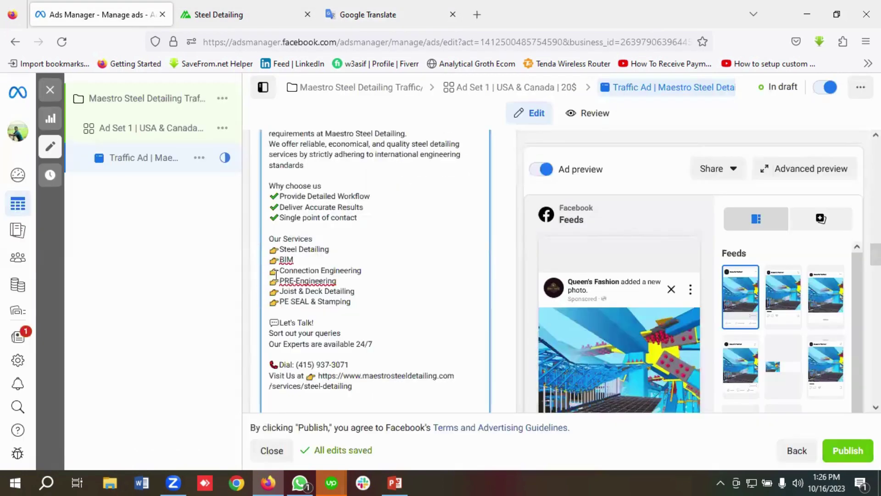
left_click(246, 261)
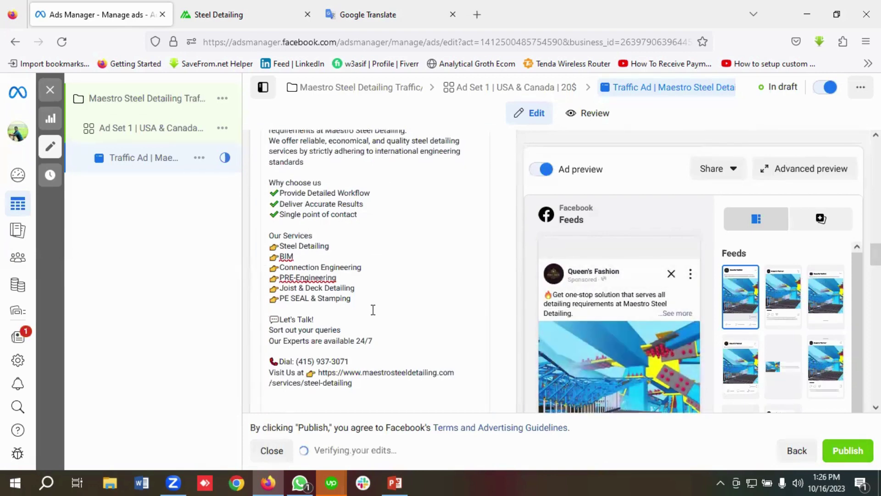
- Enter "Maestro Steel Detailing" as the ad's headline
scroll(374, 309, "down", 6)
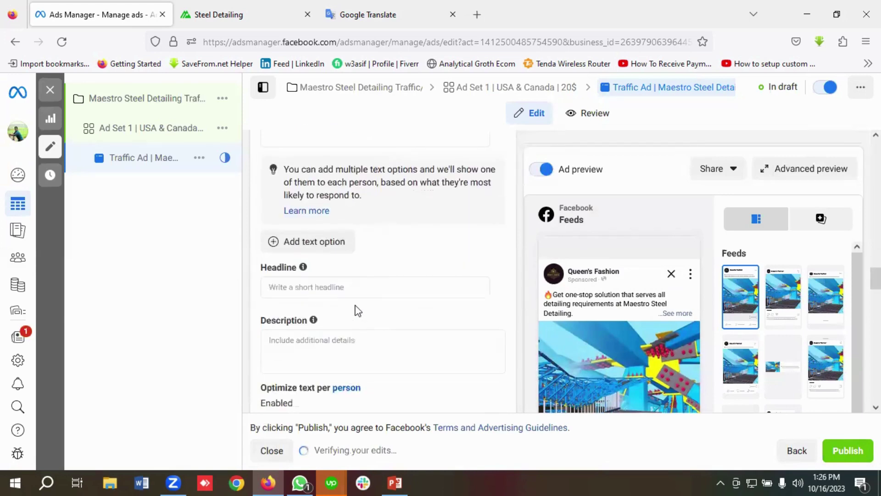
scroll(381, 306, "up", 5)
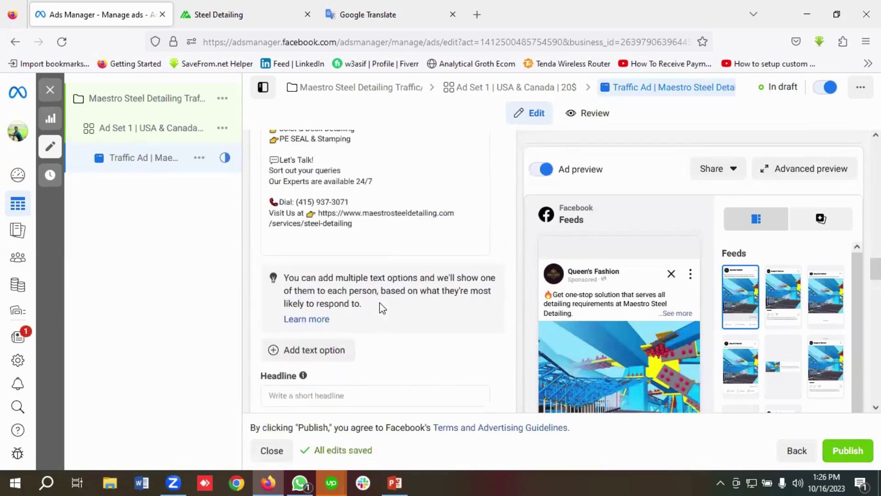
scroll(390, 303, "down", 4)
scroll(395, 299, "down", 3)
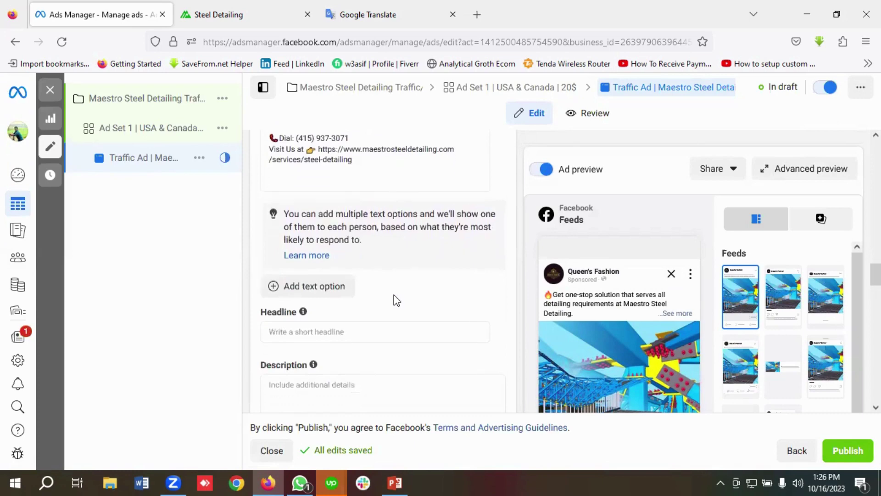
left_click(302, 233)
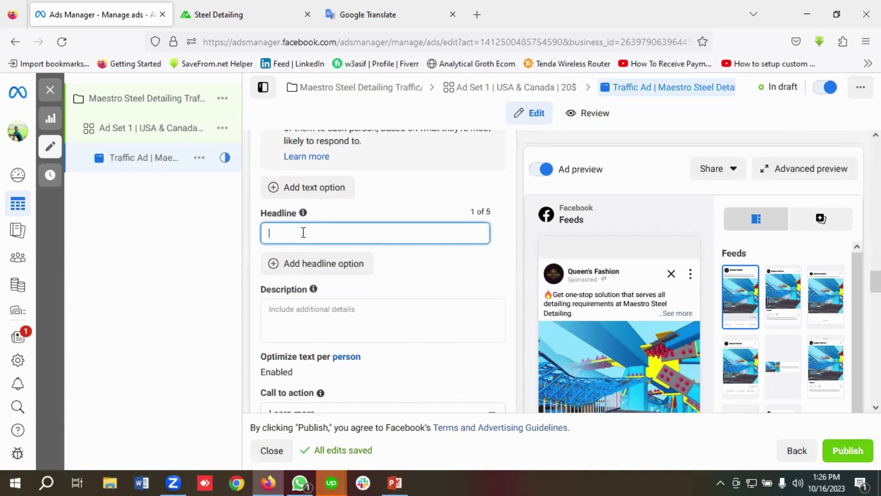
type("Maestro Steel")
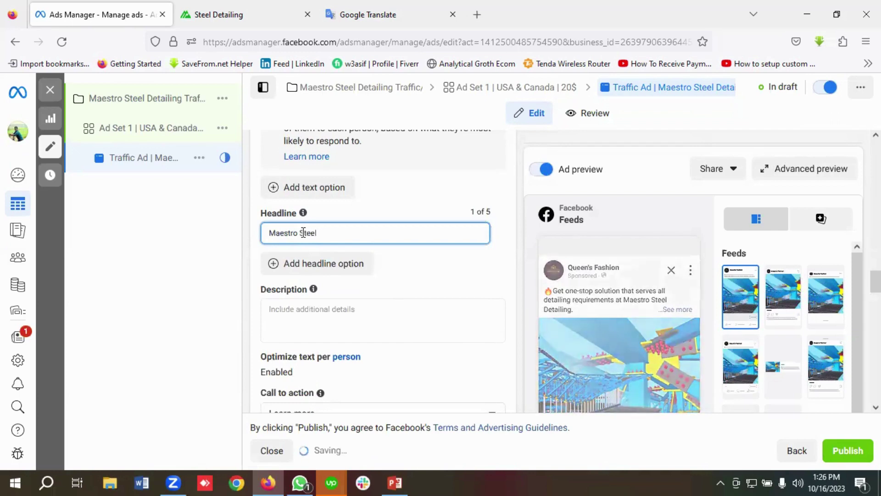
type(" Detailing")
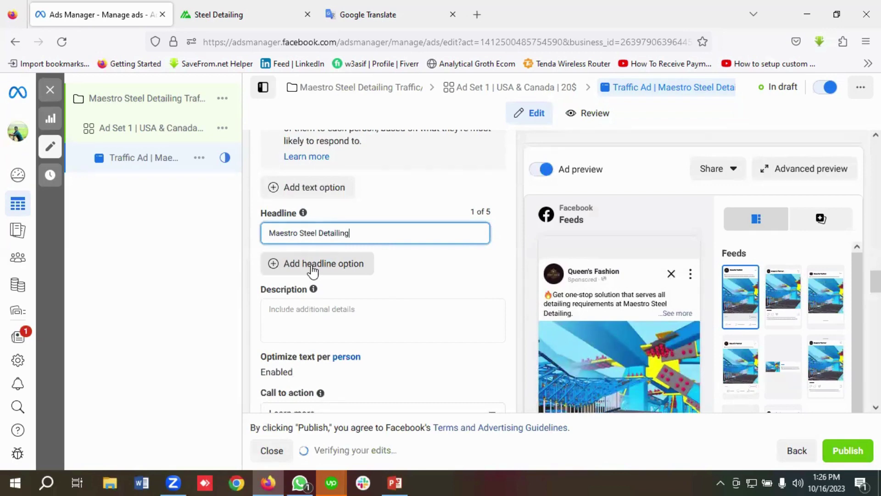
- Add a second headline option reading "Best Steel Detailing Services"
left_click(312, 263)
left_click(288, 267)
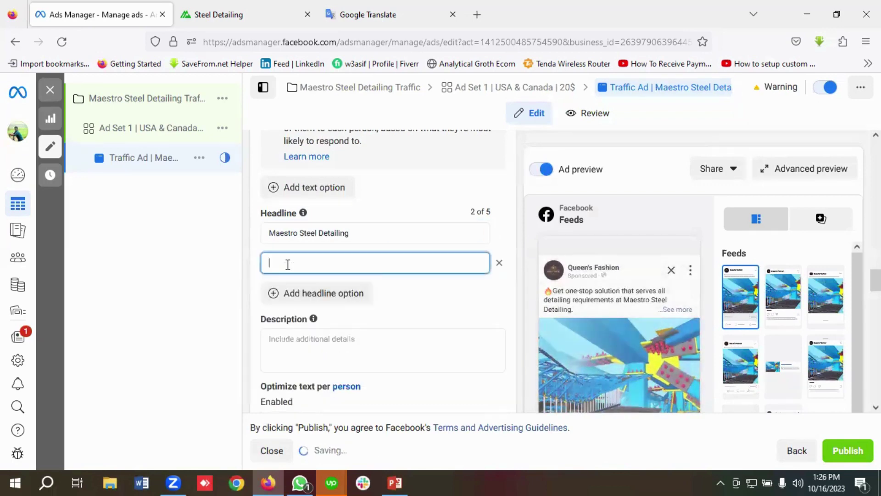
type("Best Steel D")
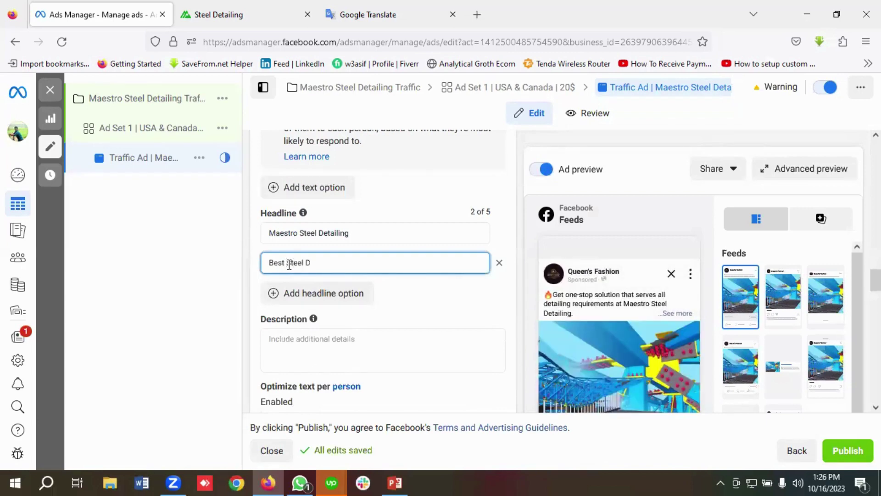
type("etailing Services")
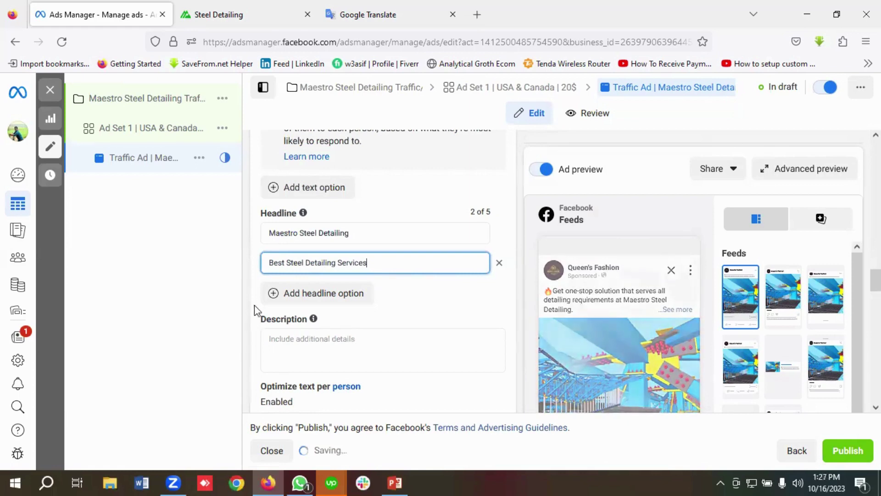
- Set the ad's call to action to "Contact us"
scroll(370, 293, "down", 2)
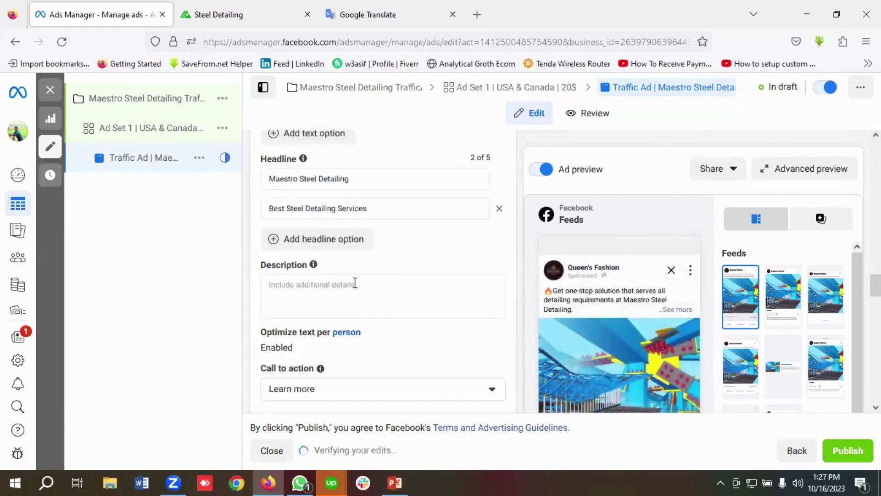
scroll(354, 284, "down", 2)
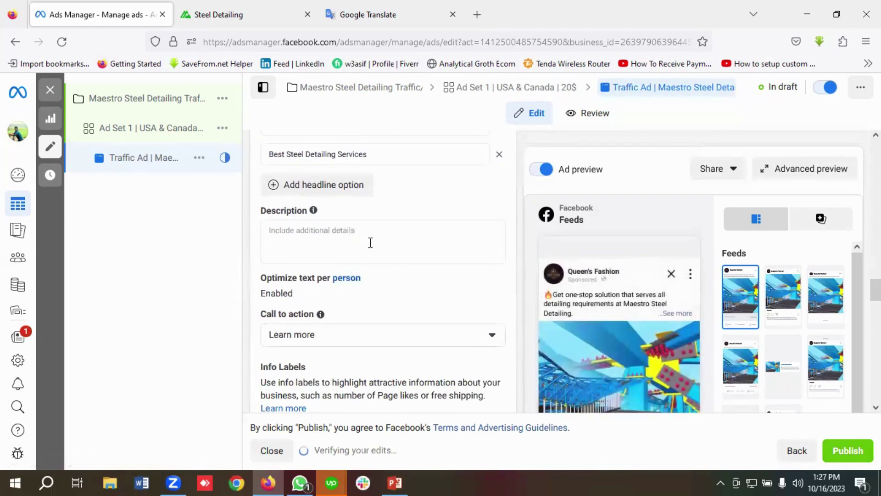
scroll(370, 244, "down", 4)
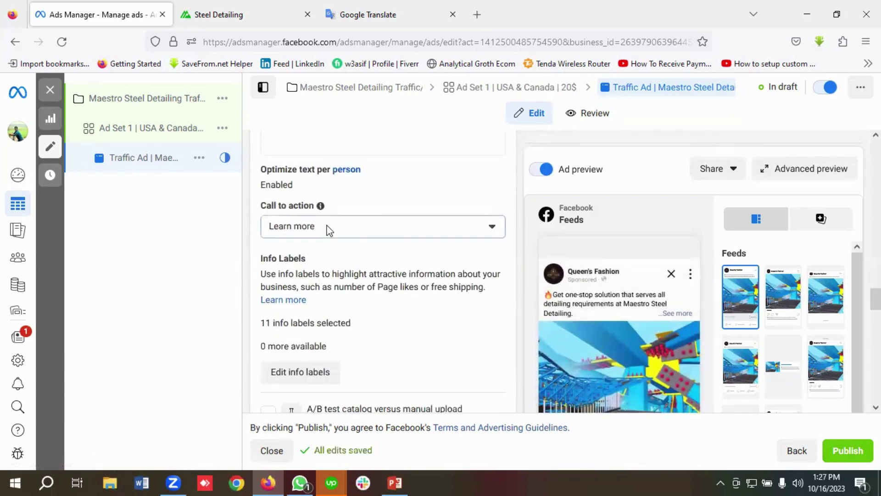
left_click(328, 227)
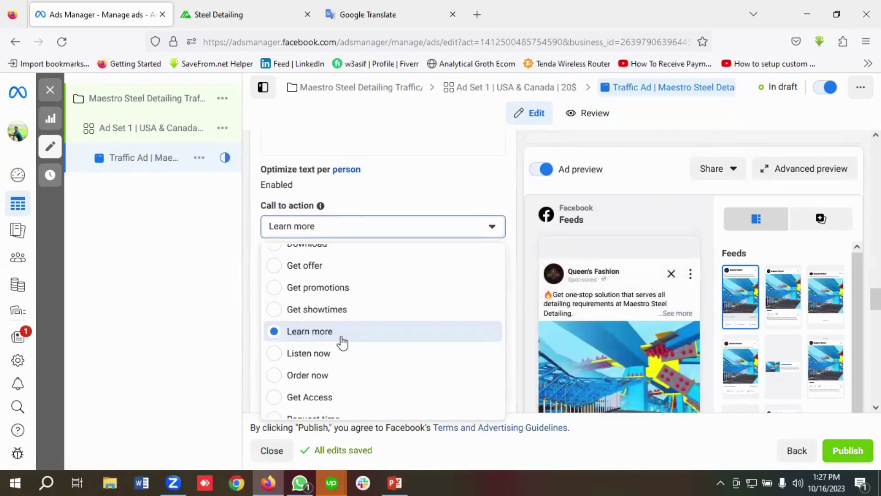
scroll(342, 344, "down", 2)
scroll(344, 343, "down", 4)
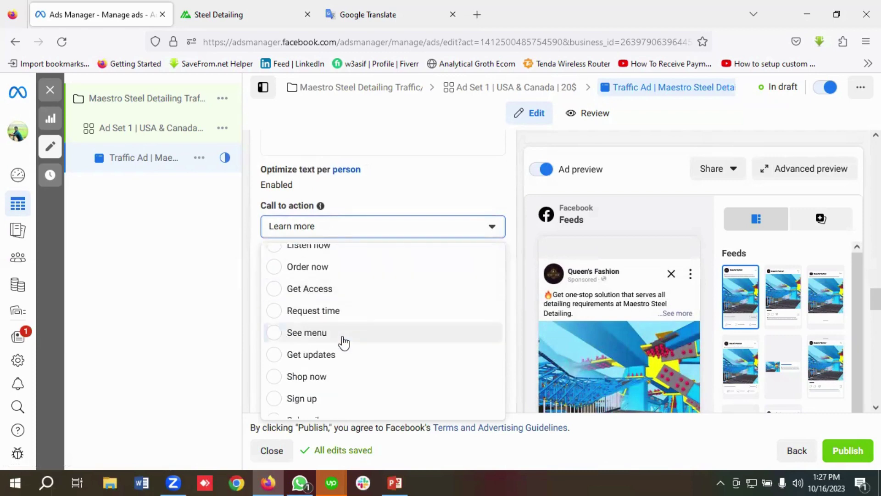
scroll(346, 342, "up", 8)
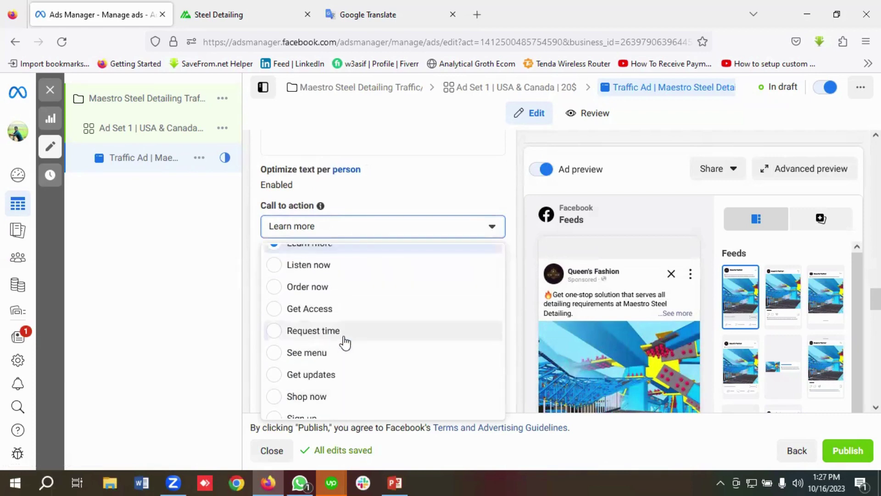
scroll(346, 342, "up", 1)
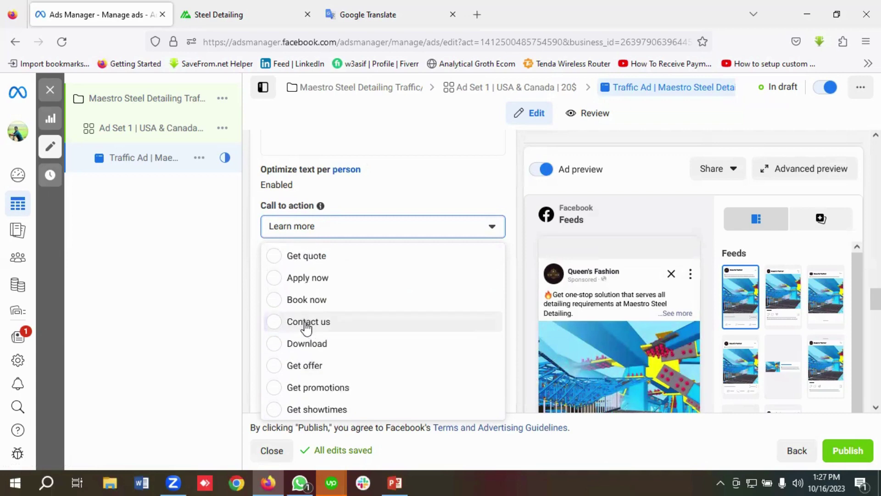
left_click(306, 323)
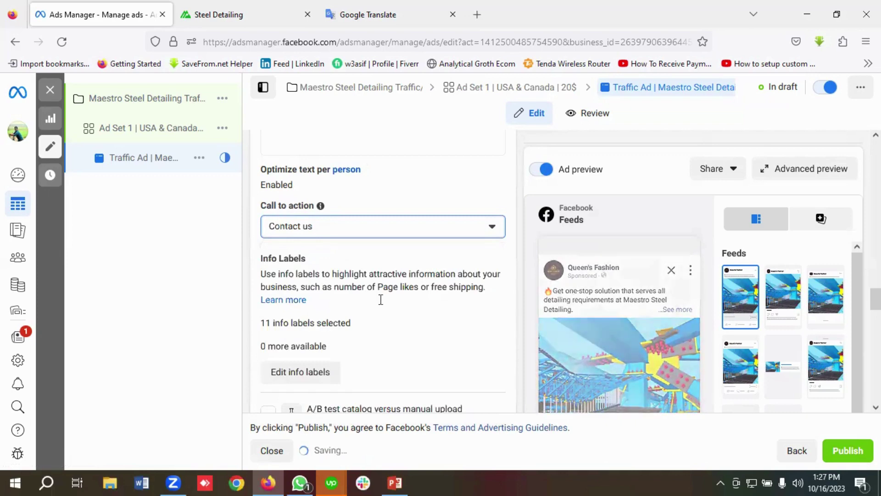
scroll(383, 304, "down", 1)
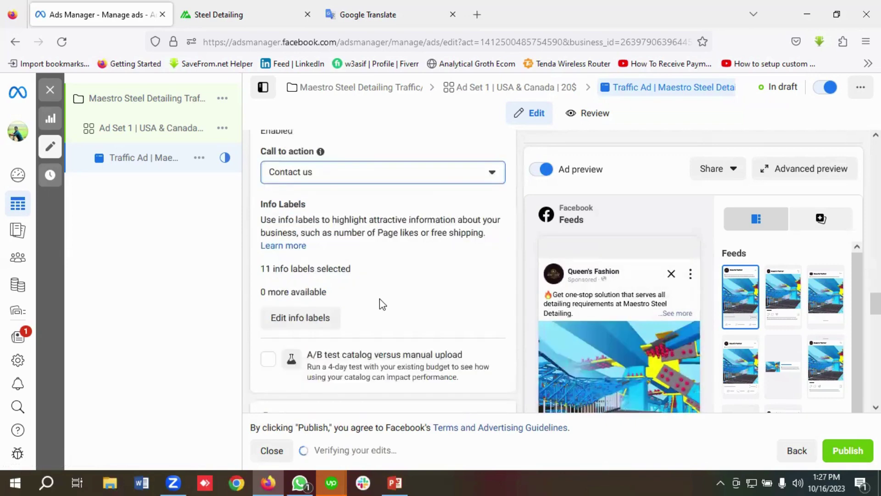
scroll(383, 305, "down", 4)
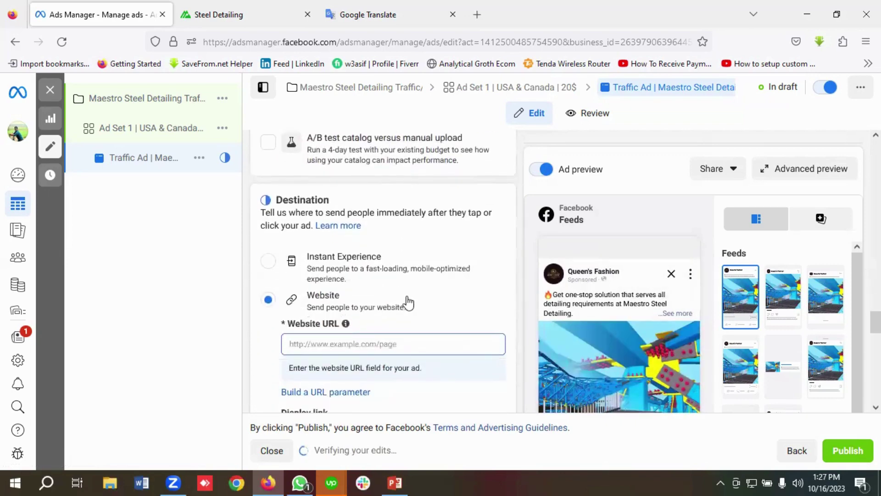
scroll(390, 233, "down", 2)
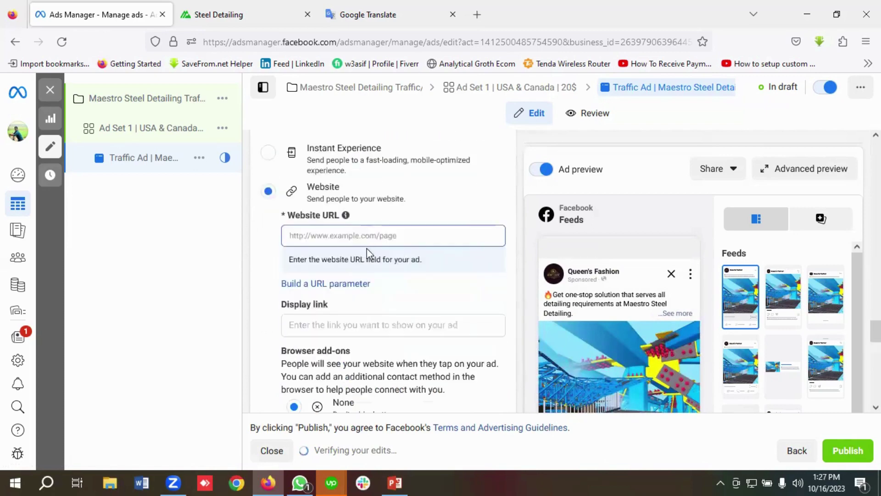
left_click(316, 238)
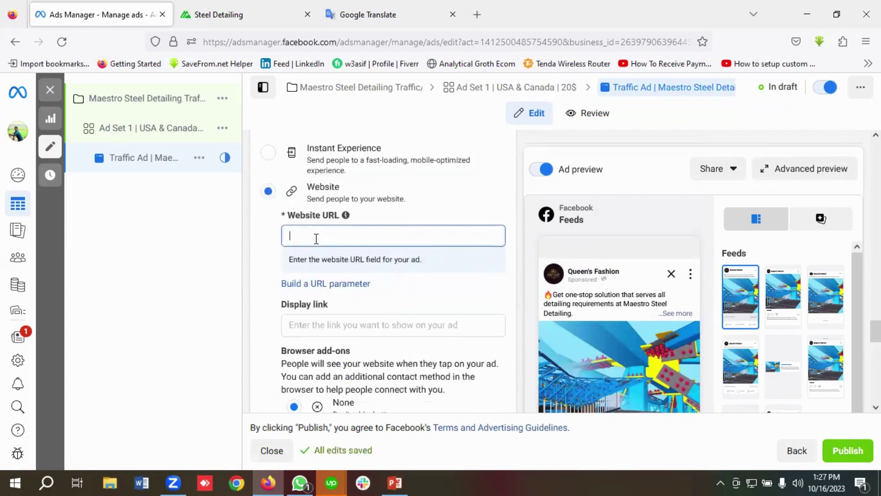
left_click(216, 15)
left_click(227, 34)
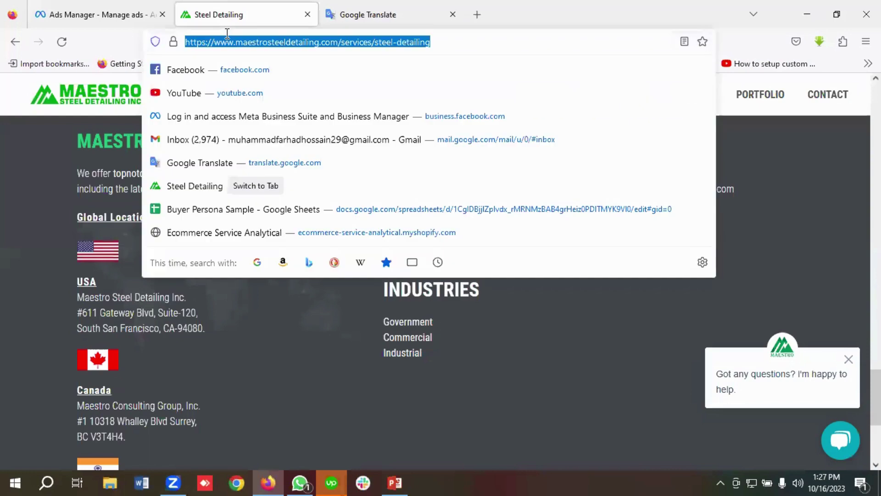
right_click(234, 41)
left_click(255, 118)
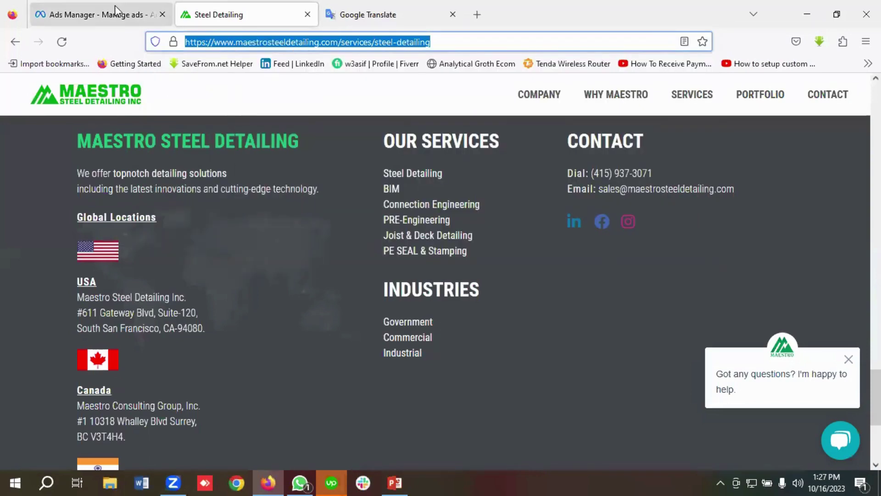
left_click(106, 14)
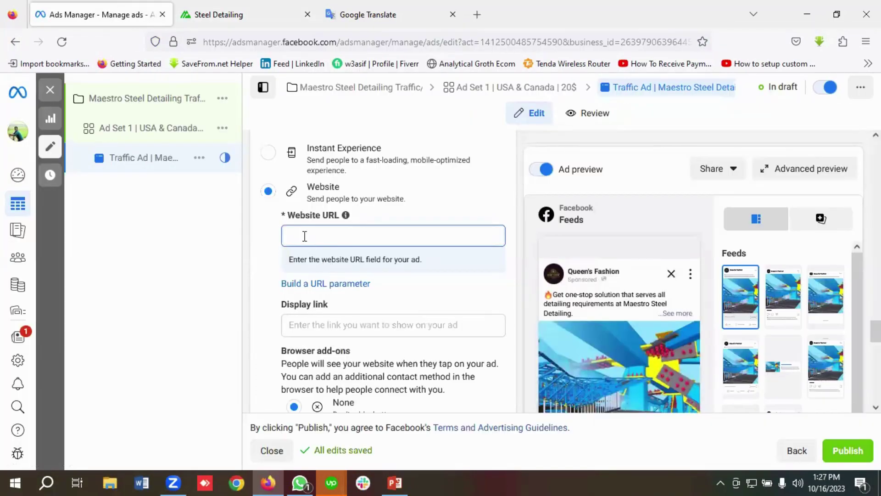
key("ctrl+v")
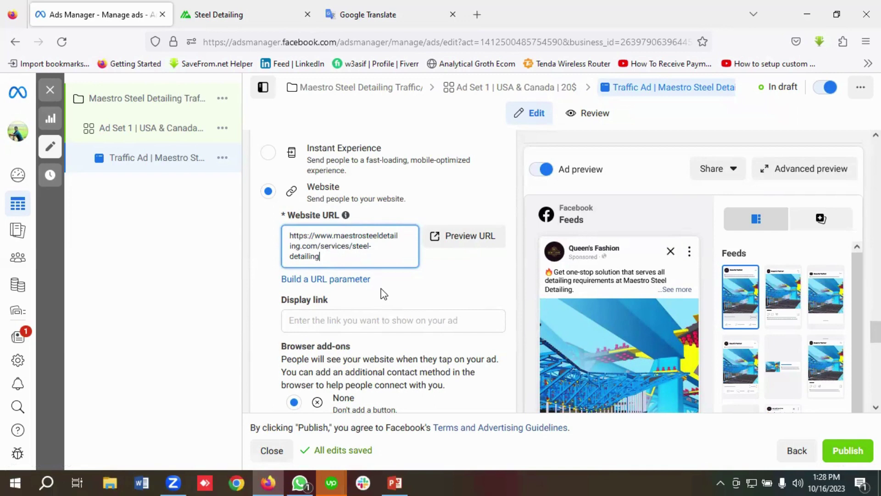
- Build a URL parameter for the ad's website URL with campaign source "facebook" and campaign medium "social"
left_click(352, 281)
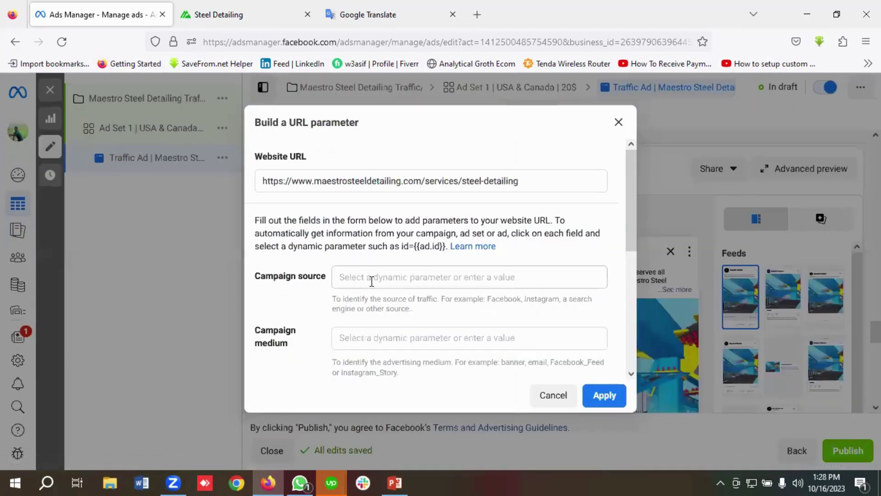
left_click(372, 281)
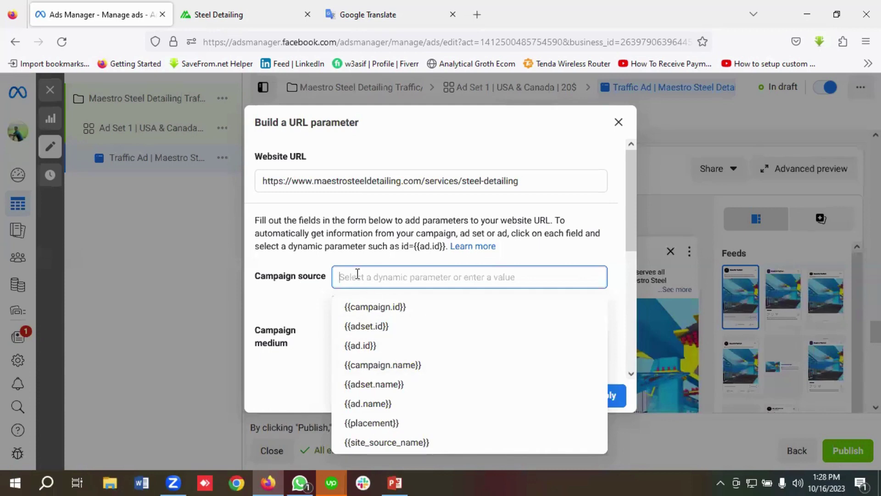
type("faceb")
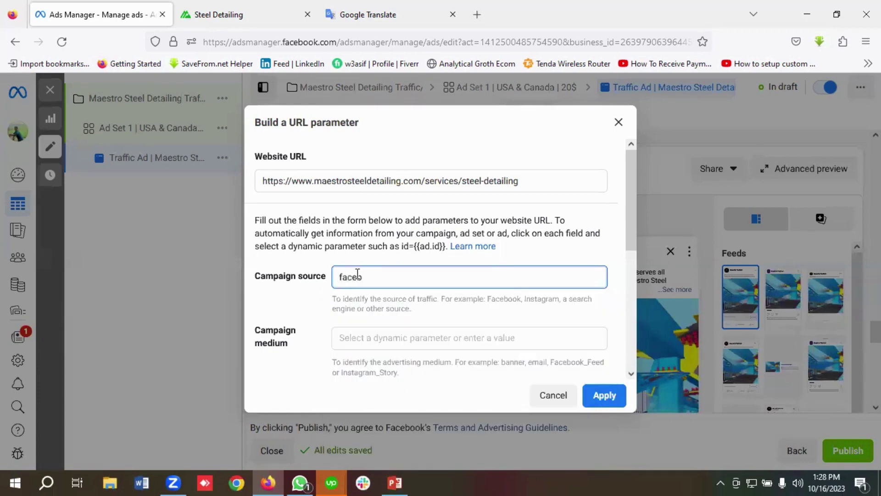
type("ook")
scroll(358, 273, "down", 1)
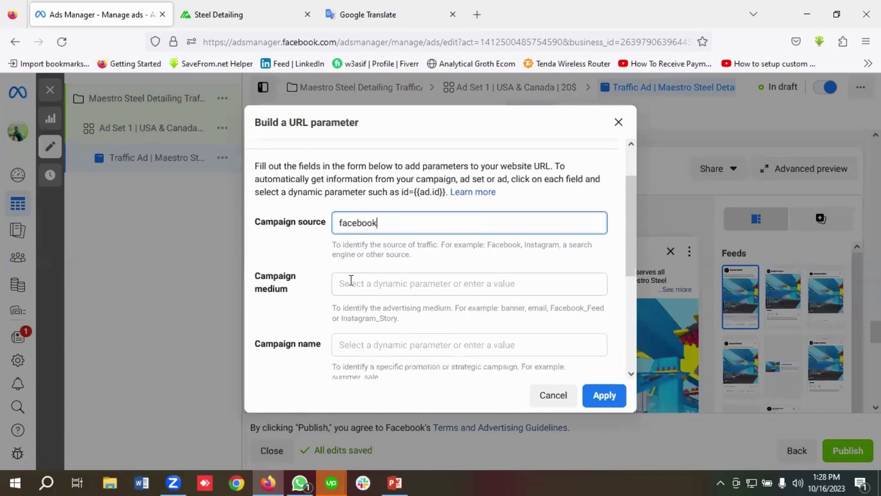
left_click(354, 283)
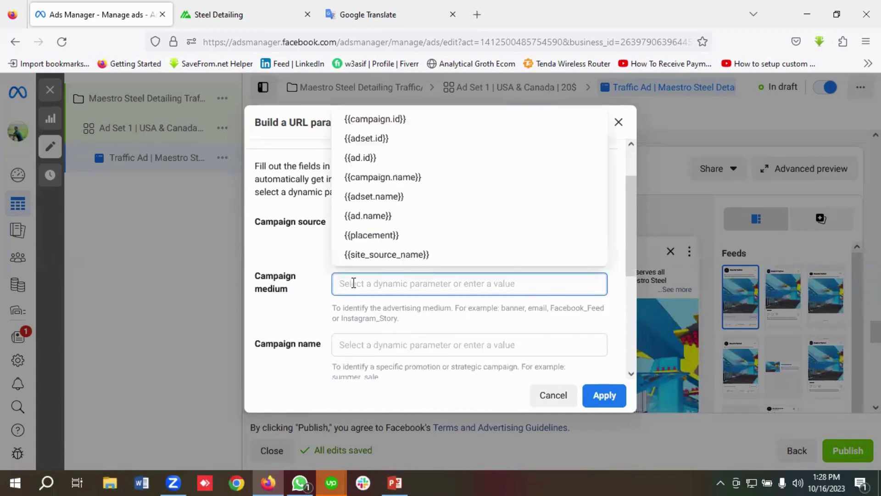
type("cial")
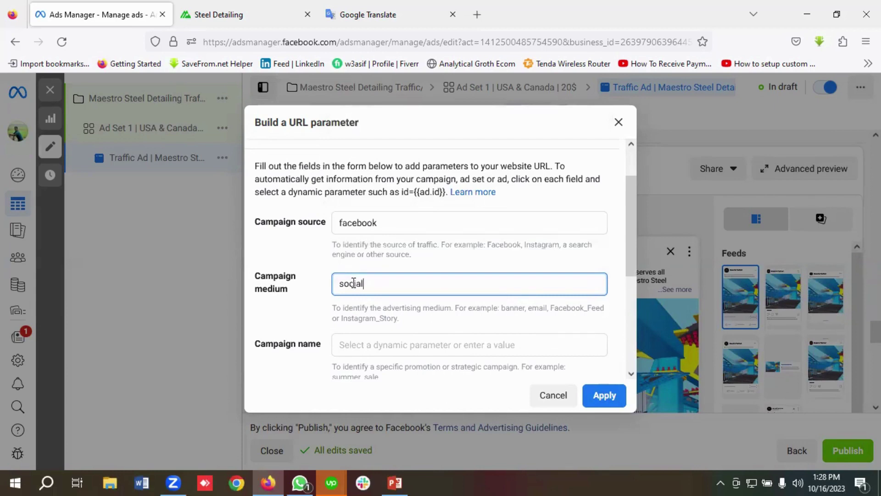
- Set the URL parameter's campaign name to "Maestro Steel Detailing Link Click" and campaign content to "Single Image Ads"
scroll(354, 283, "down", 1)
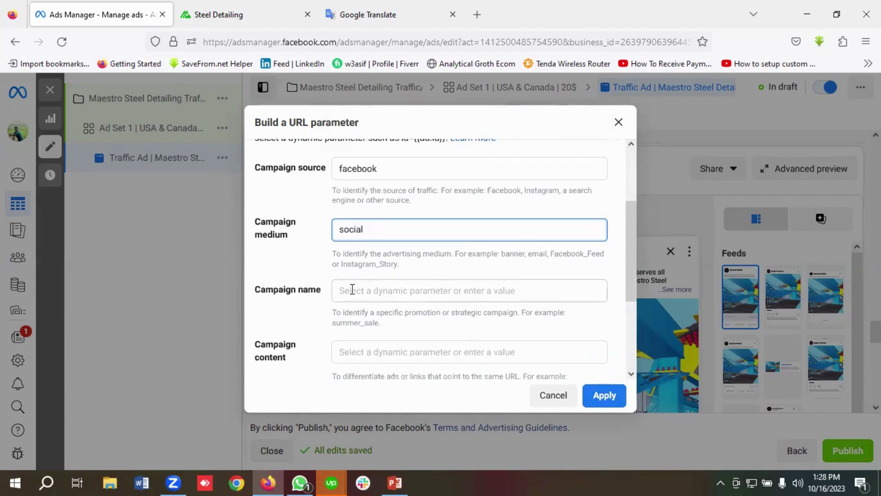
left_click(352, 290)
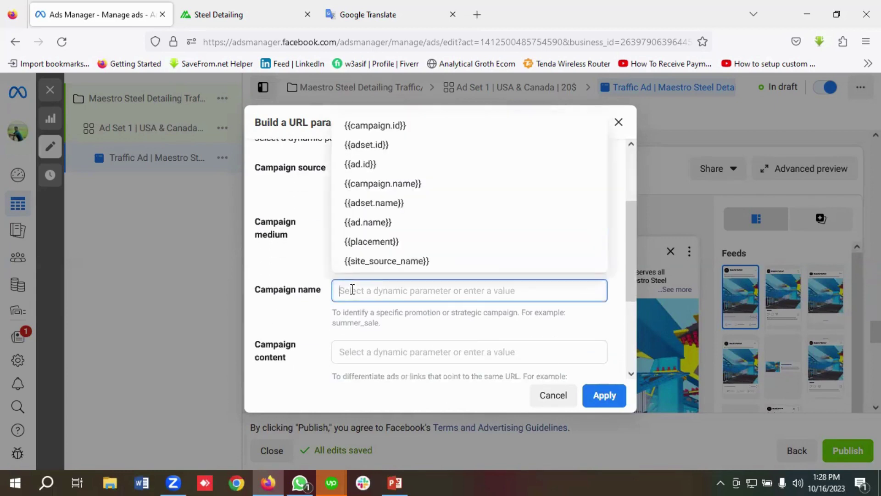
type("Maest")
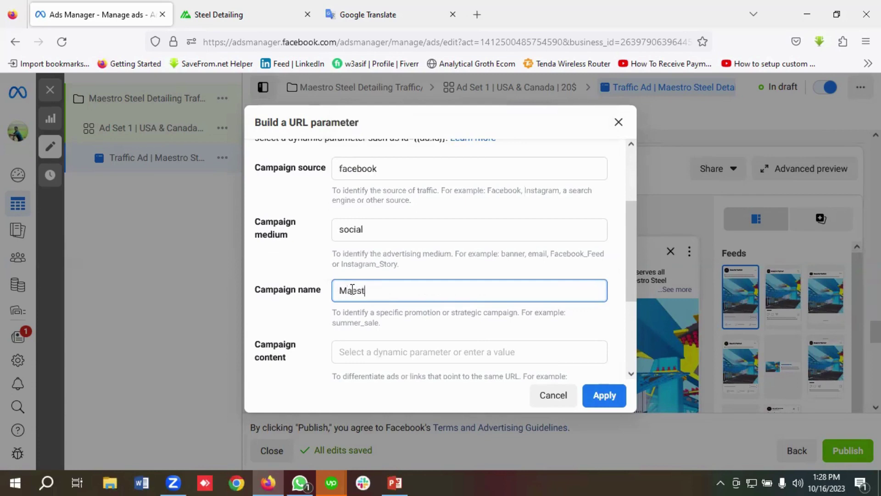
type("ro Steel Det")
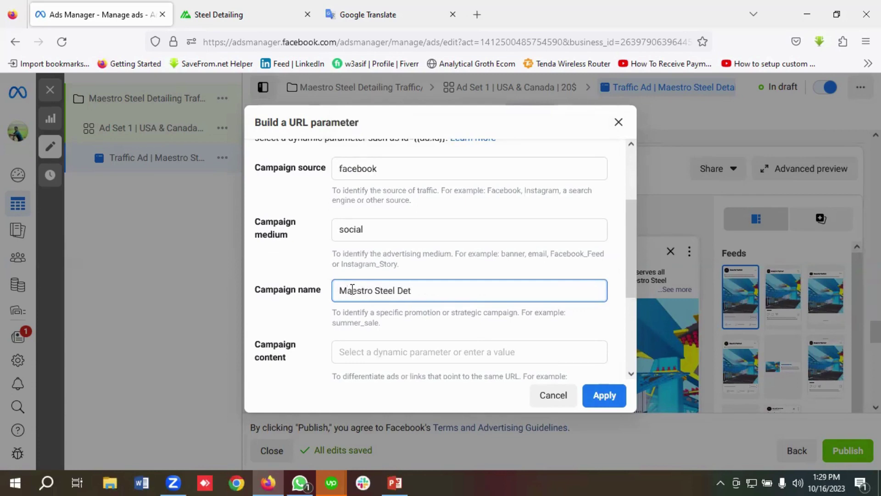
type("ailing Link Click")
scroll(352, 289, "down", 2)
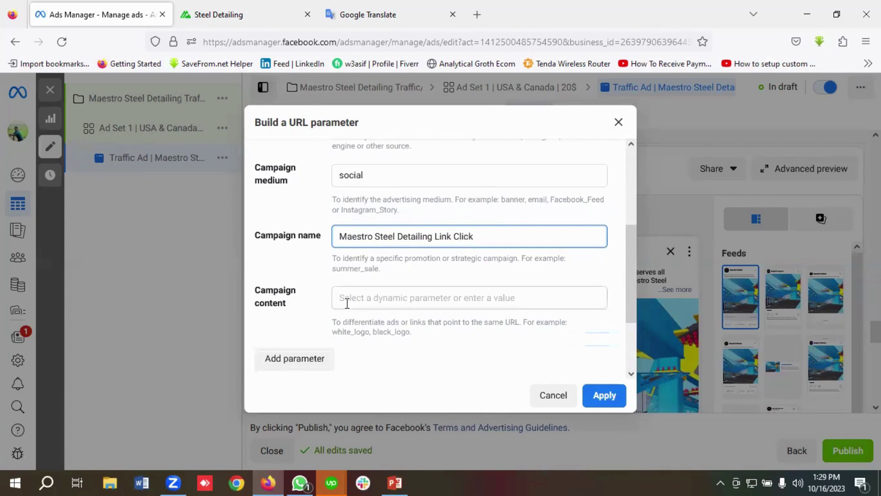
left_click(347, 299)
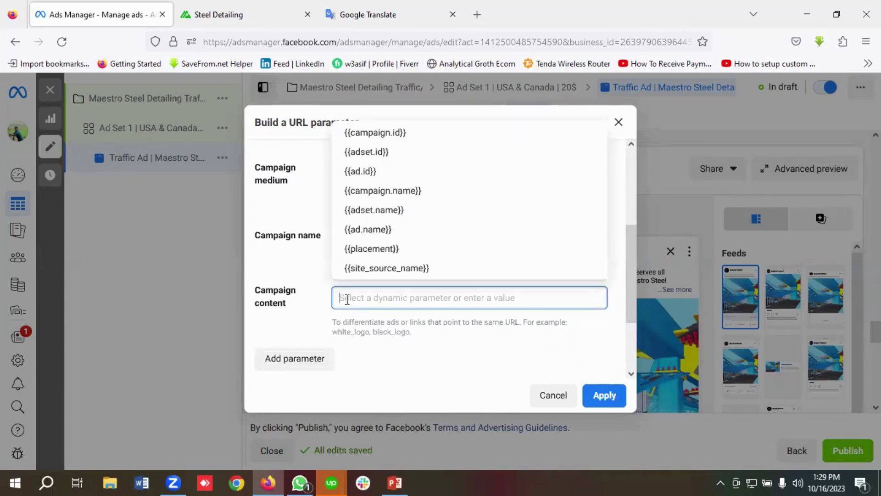
type("Single I")
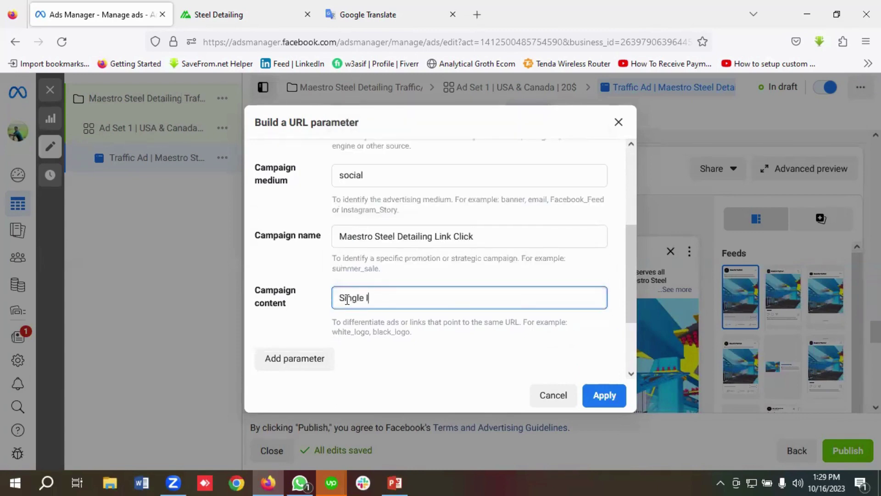
type("mage Ads")
- Check the URL preview against the open Steel Detailing landing page and apply the tracking parameters to the ad's website URL
scroll(301, 310, "down", 1)
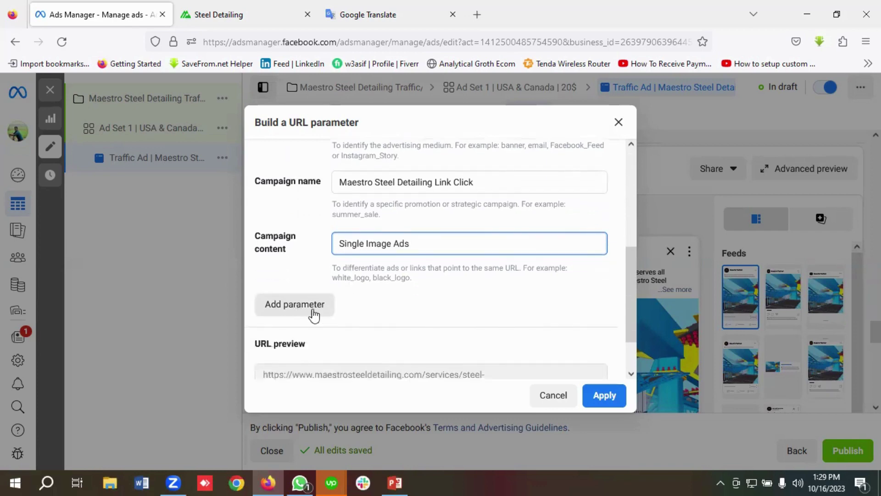
scroll(368, 313, "down", 1)
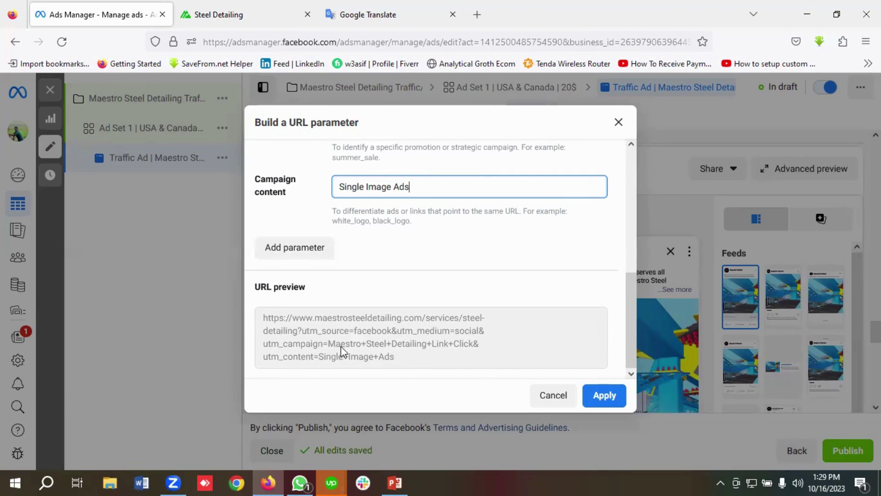
left_click(244, 20)
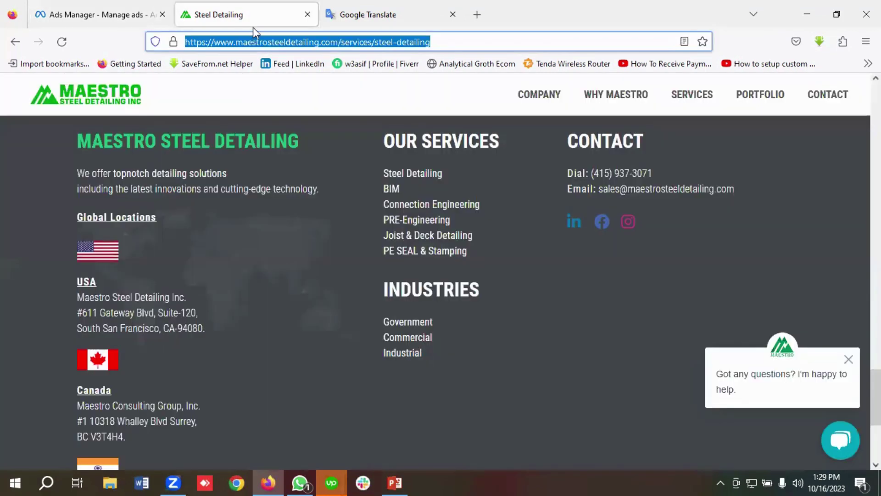
scroll(276, 337, "up", 10)
scroll(277, 337, "up", 10)
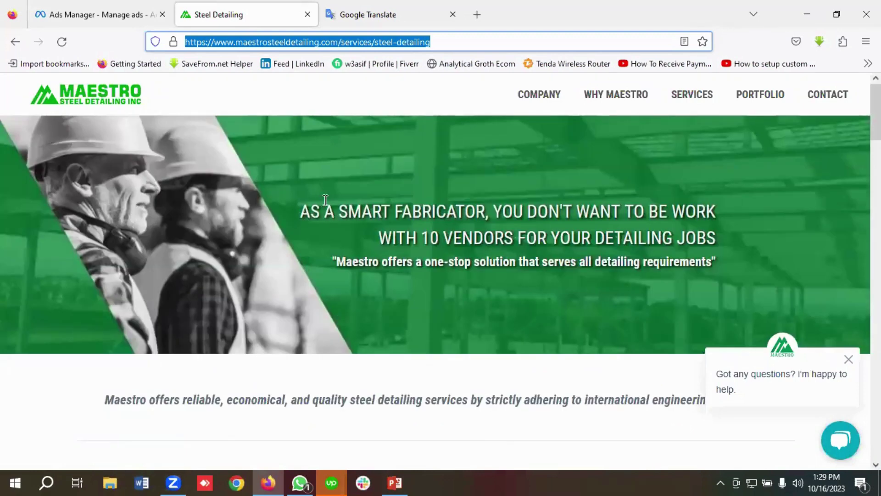
left_click(101, 13)
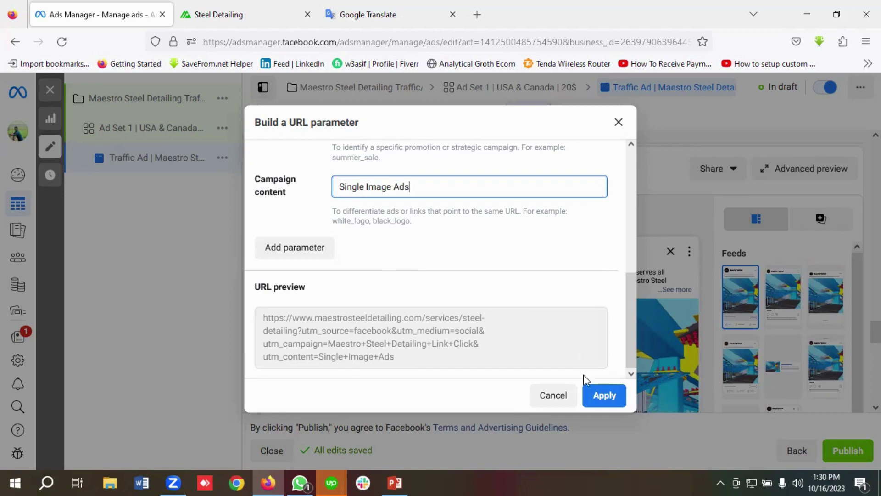
left_click(605, 401)
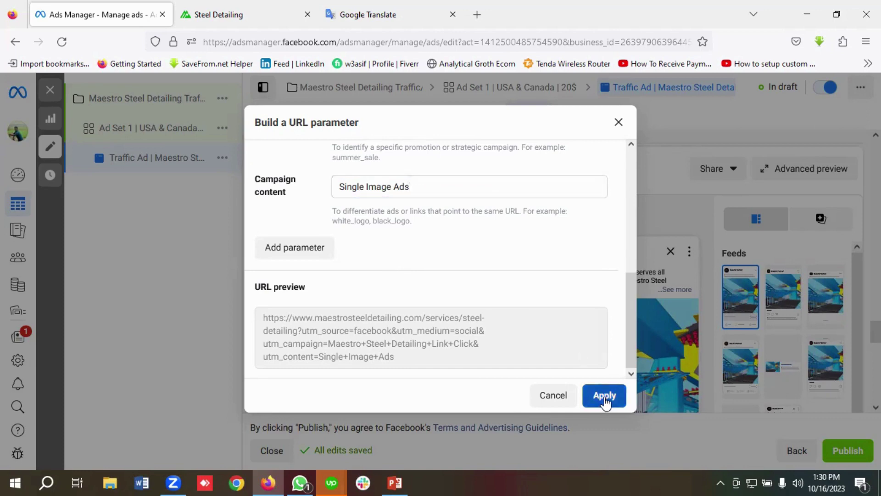
left_click(605, 406)
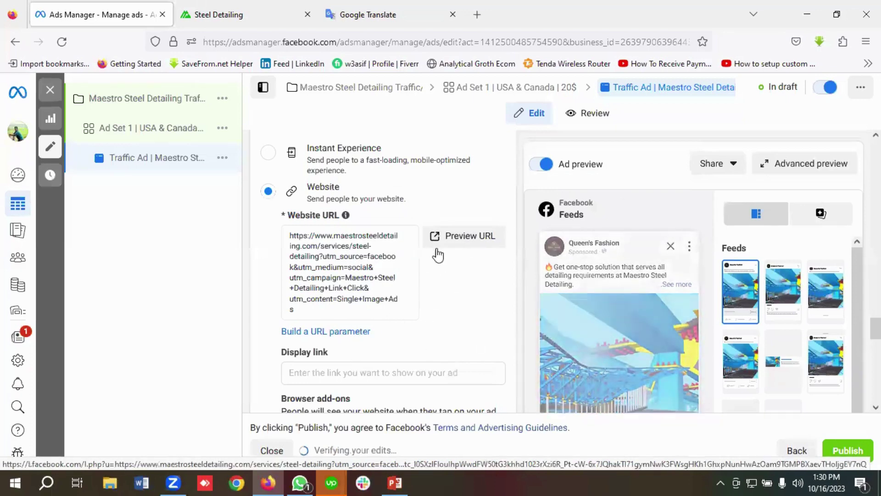
scroll(390, 292, "down", 3)
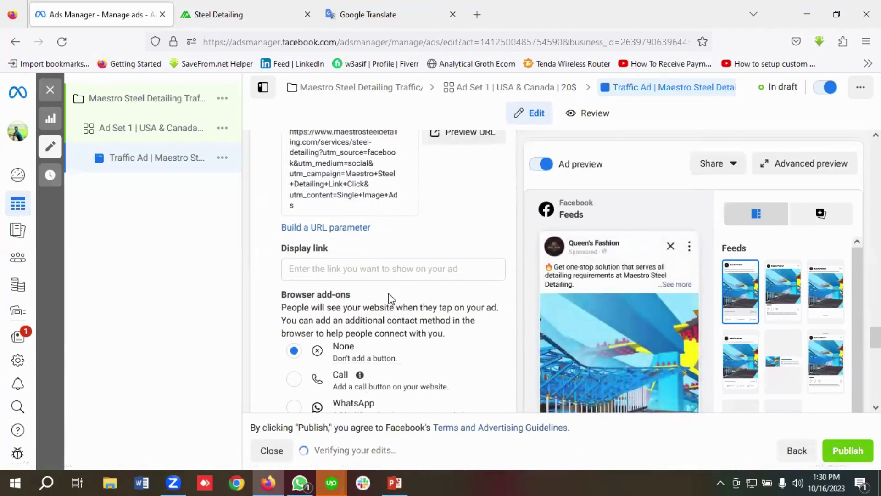
left_click(319, 263)
left_click(220, 15)
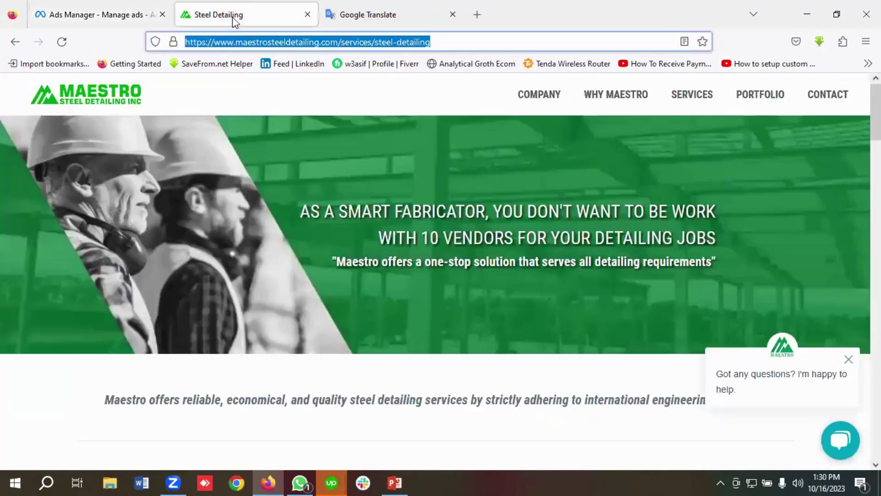
right_click(230, 43)
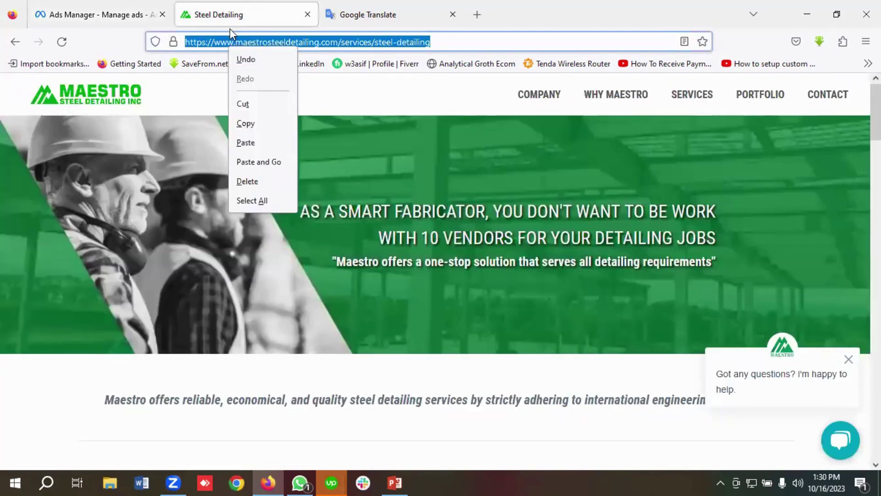
left_click(250, 123)
left_click(106, 14)
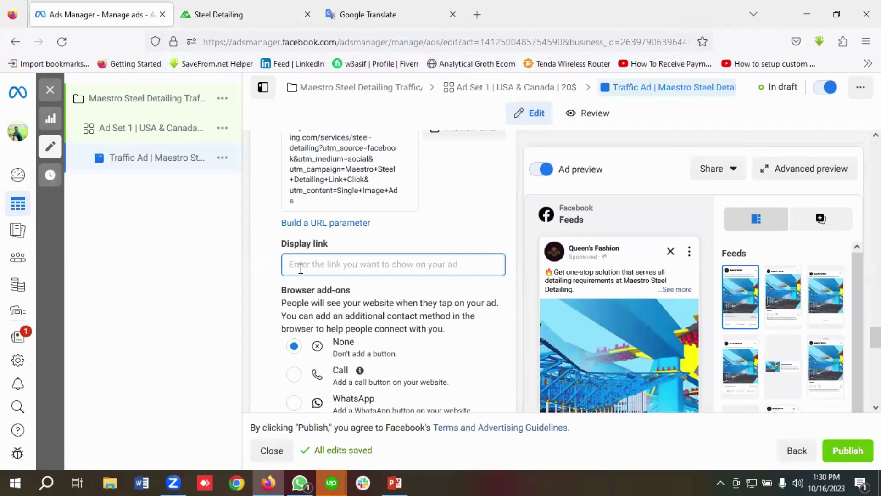
type("https://www.maestrosteeldetailing.com/services/steel-detailing")
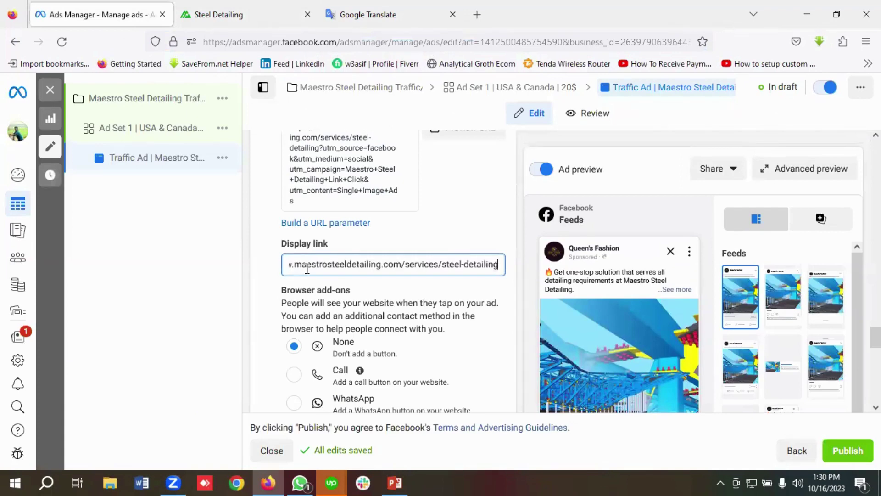
- Enable Website Events tracking for the traffic ad and review the remaining tracking settings
scroll(368, 275, "down", 3)
scroll(368, 275, "down", 8)
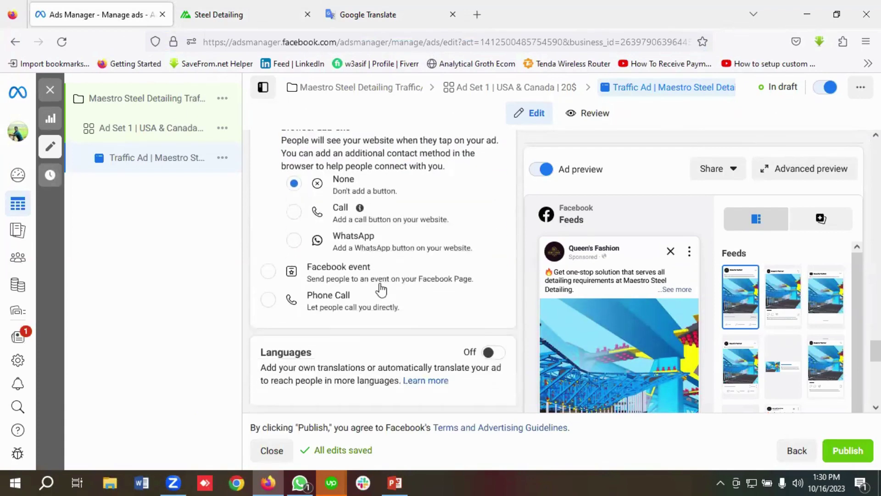
scroll(390, 298, "down", 2)
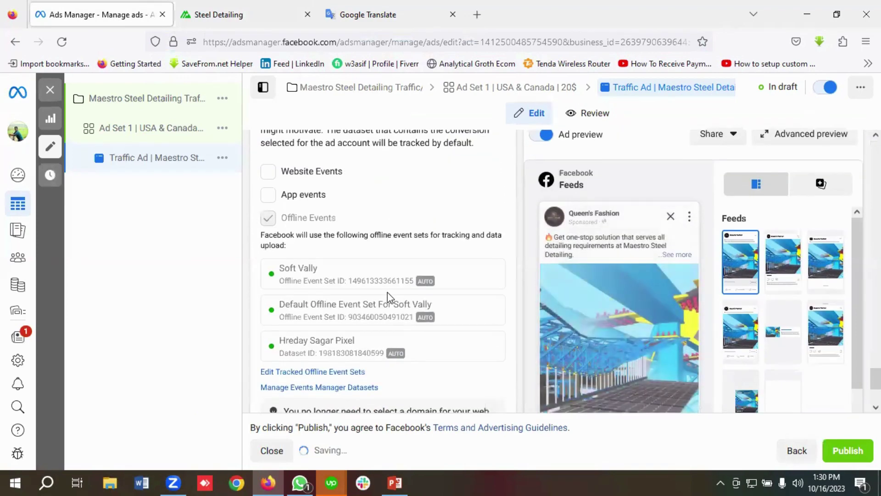
scroll(274, 233, "up", 1)
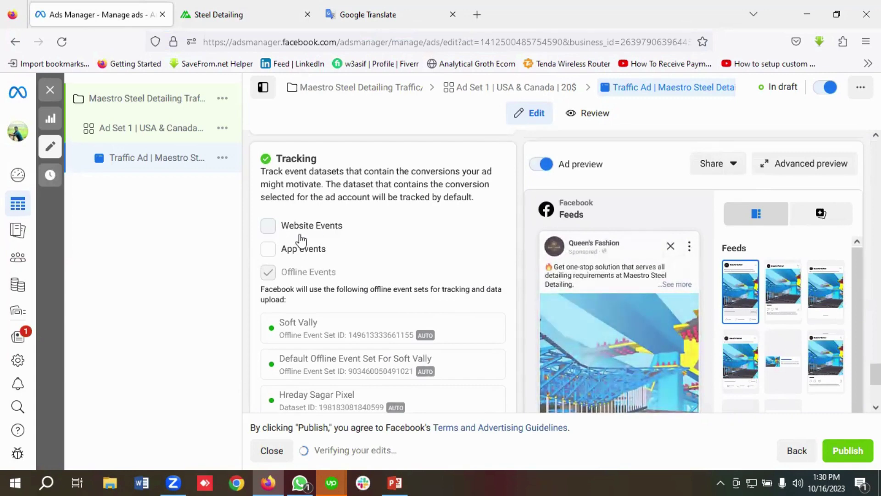
left_click(274, 230)
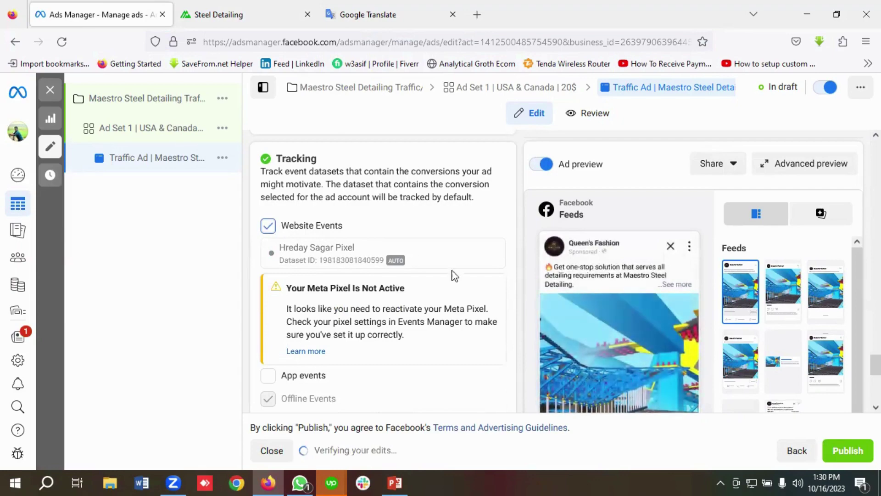
scroll(393, 281, "down", 7)
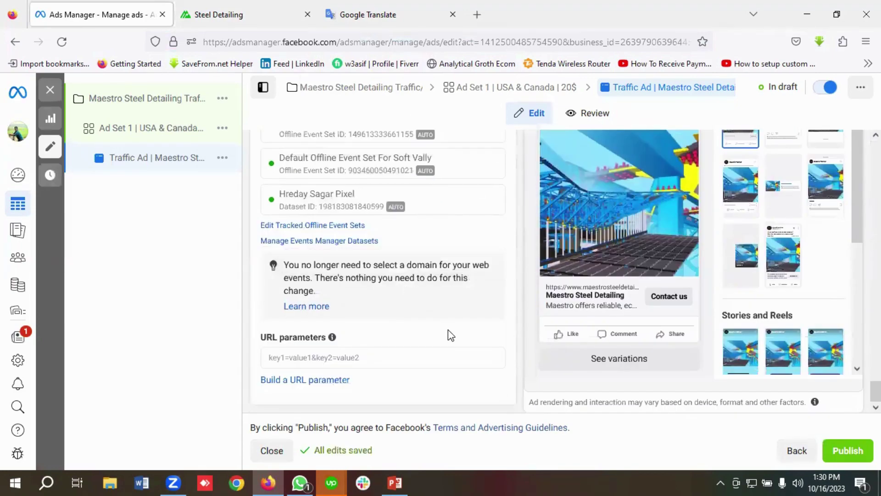
scroll(450, 332, "up", 3)
scroll(490, 315, "down", 3)
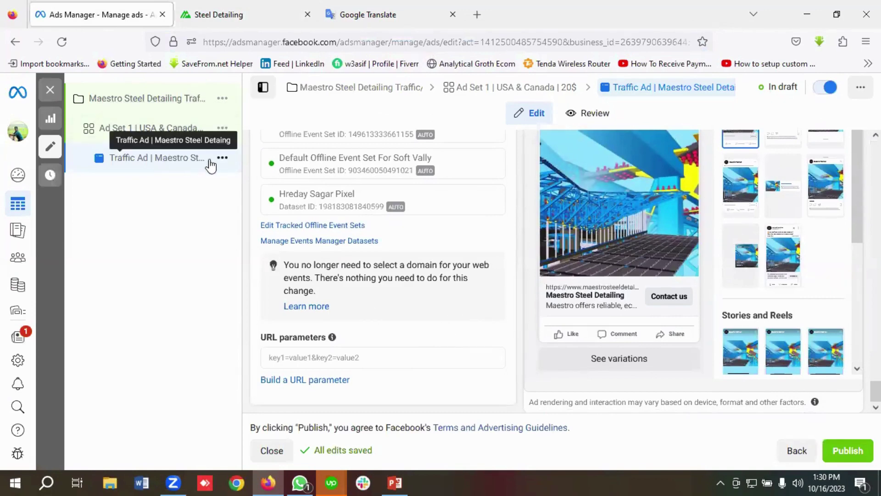
- Quickly duplicate Ad Set 1 for USA & Canada together with its traffic ad
left_click(192, 137)
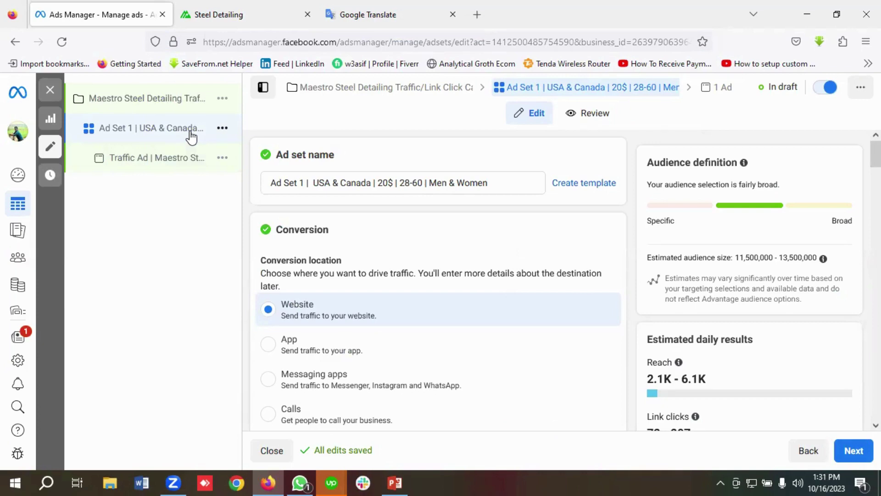
left_click(223, 130)
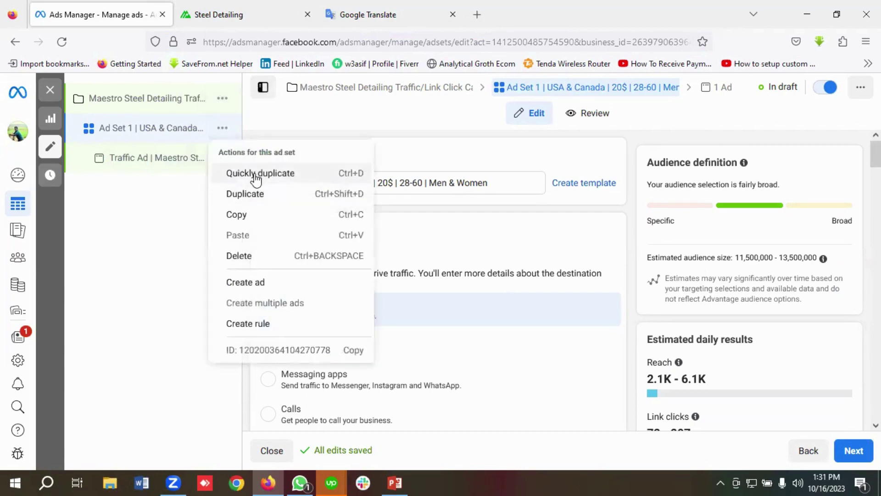
left_click(256, 175)
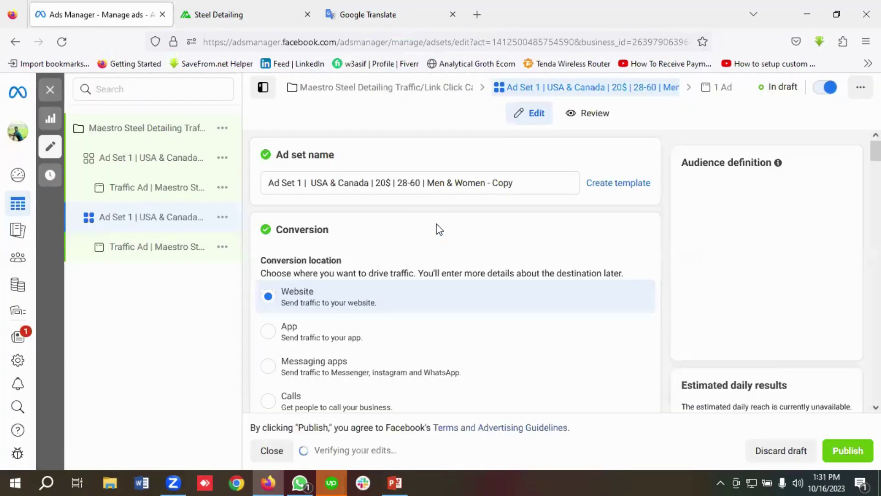
- Quickly duplicate the original Ad Set 1 a second time, then open the original and both copies to compare them
left_click(223, 159)
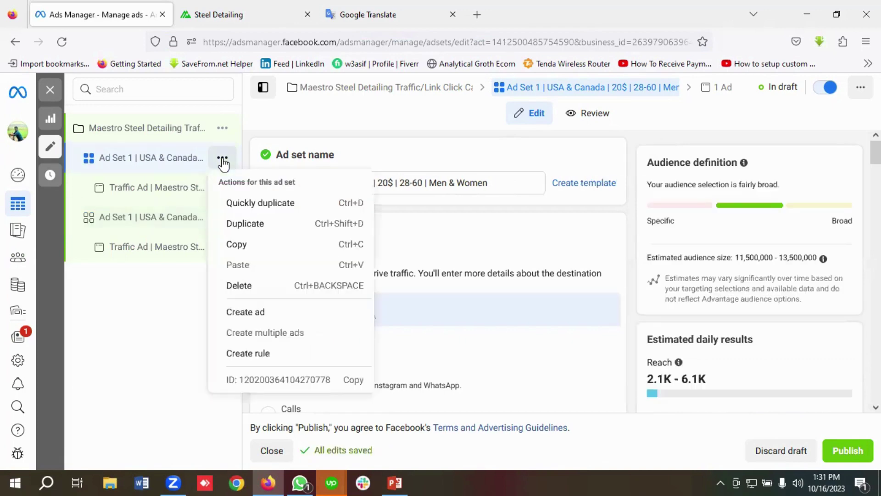
left_click(250, 206)
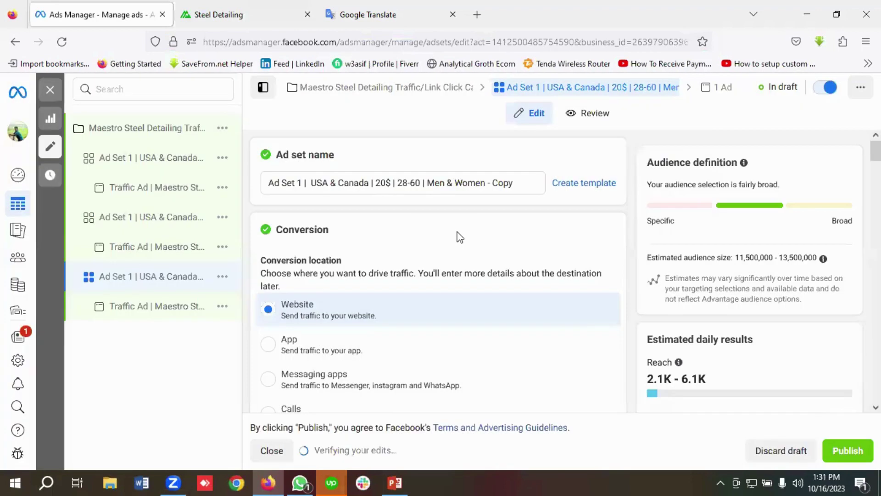
left_click(162, 165)
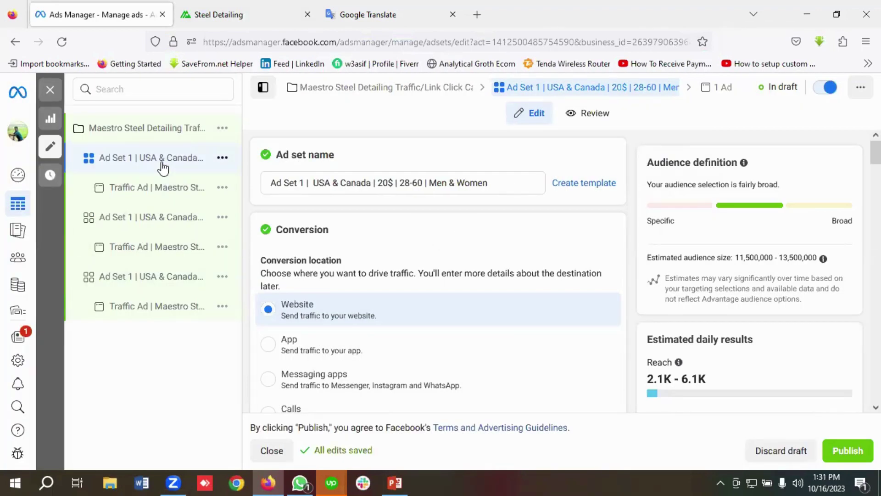
left_click(159, 225)
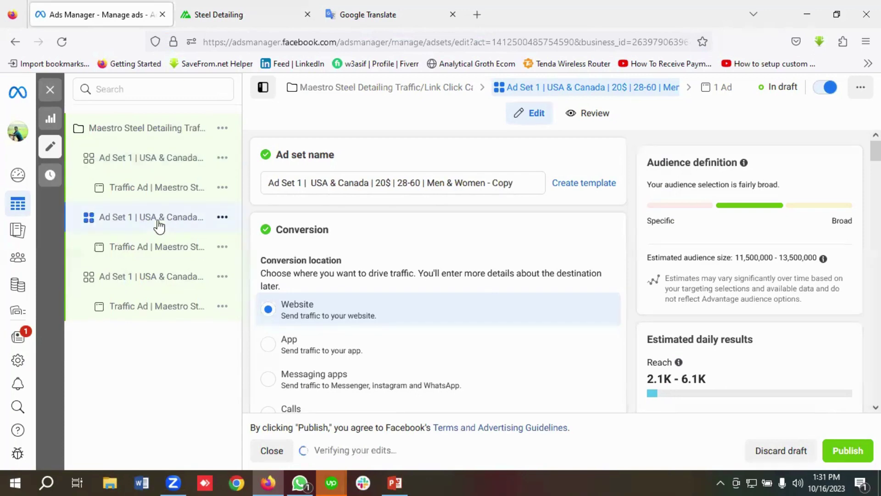
left_click(160, 285)
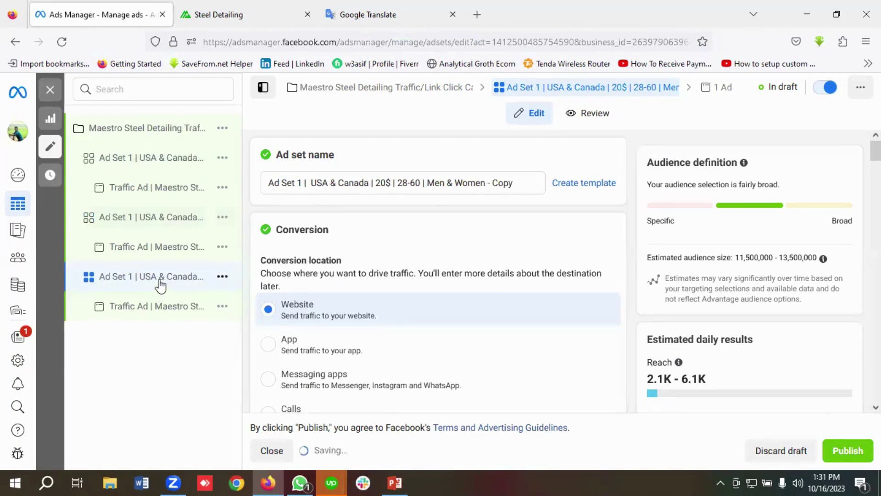
- Open the first copied ad set and change the number in its name so it starts with Ad Set 2
left_click(159, 222)
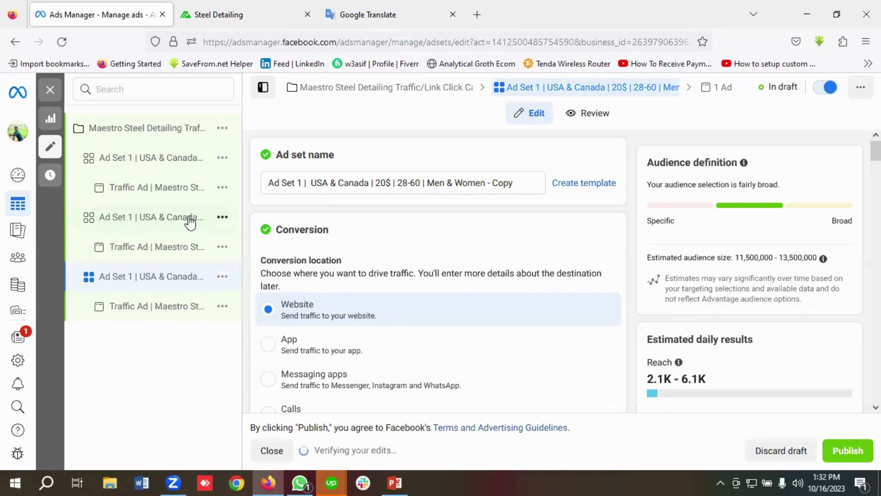
left_click(301, 183)
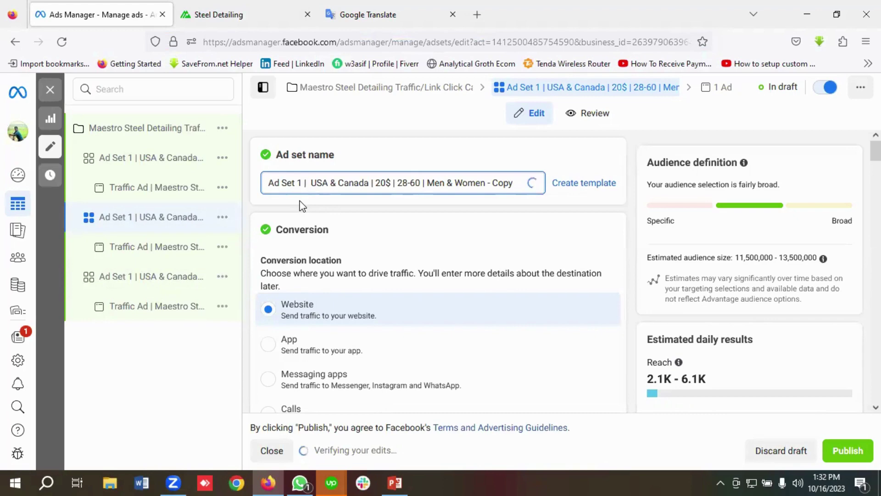
key("BackSpace")
type("2")
- Copy the age range 33-55 from the Ad Set 2 brief in Google Translate into the ad set name and remove the "- Copy" suffix
left_click(359, 14)
scroll(239, 267, "up", 7)
scroll(238, 267, "down", 15)
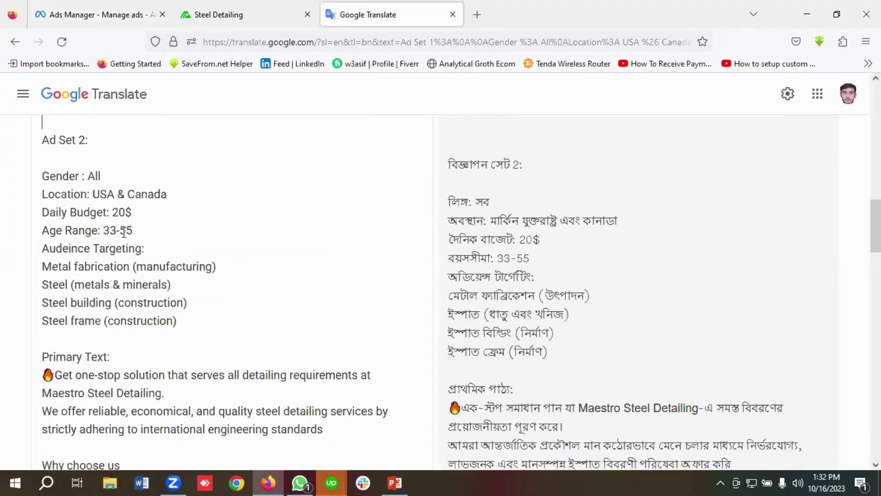
double_click(124, 231)
left_click_drag(133, 231, 107, 230)
right_click(107, 230)
left_click(139, 309)
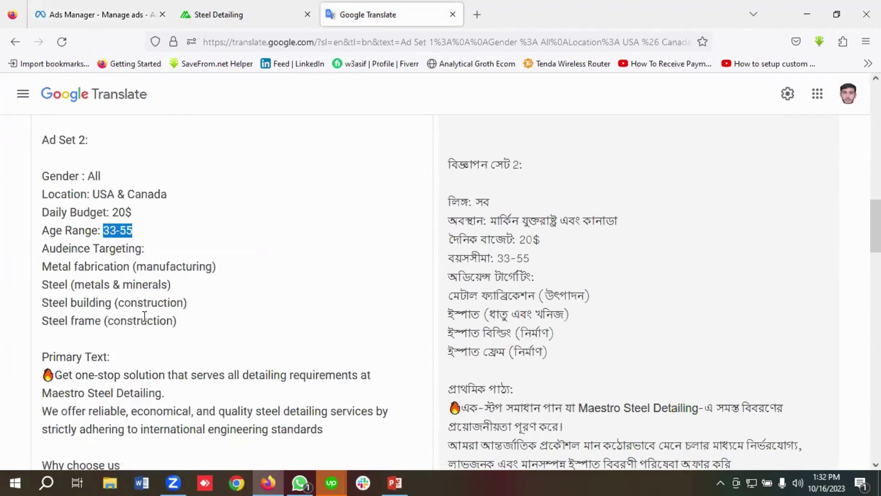
left_click(81, 6)
left_click(418, 182)
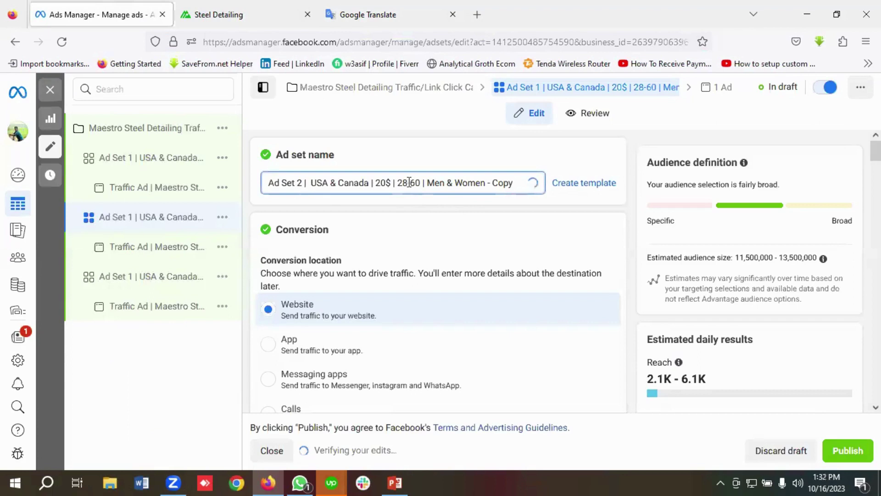
left_click_drag(419, 183, 404, 183)
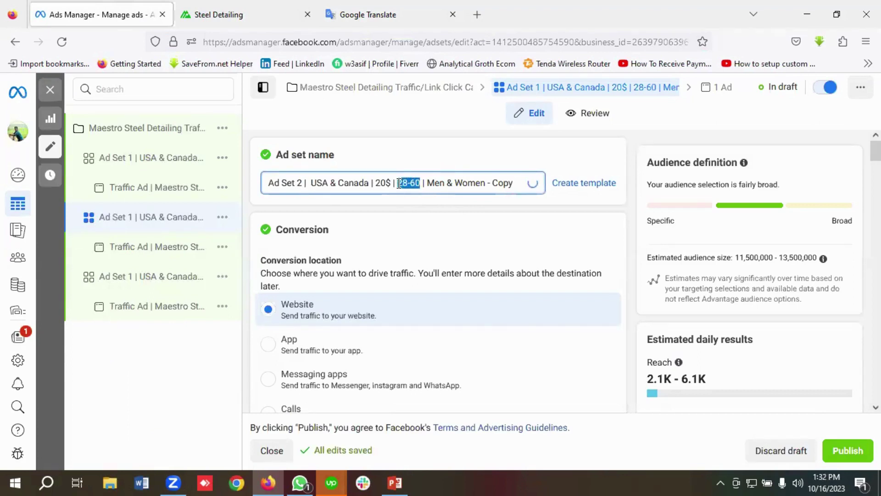
key("ctrl+v")
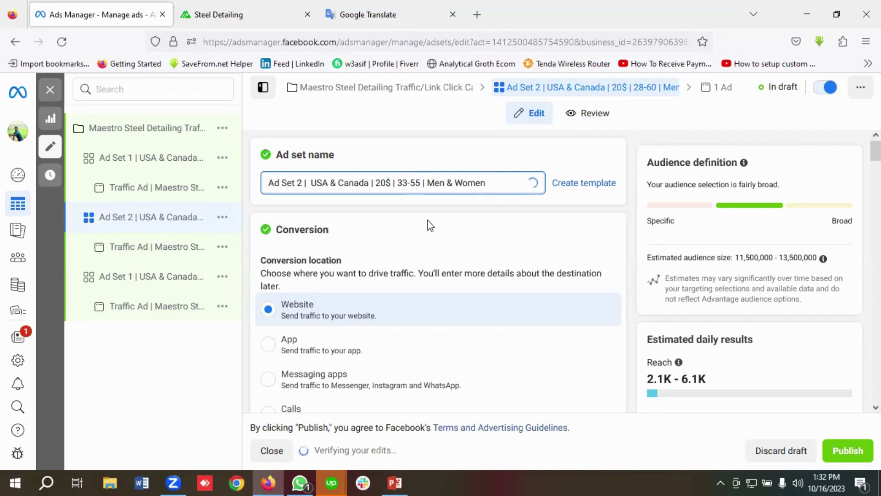
- Check Ad Set 2's conversion, budget and schedule settings and reset its start date to today
scroll(430, 224, "down", 1)
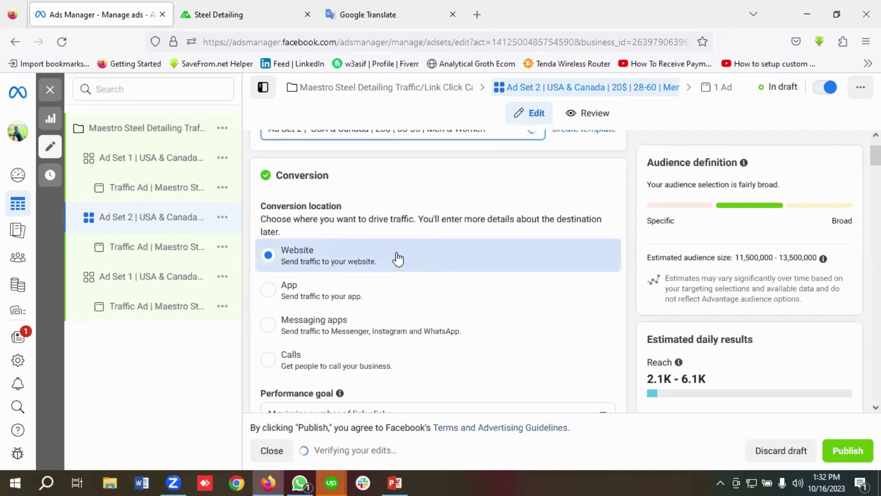
scroll(409, 282, "down", 3)
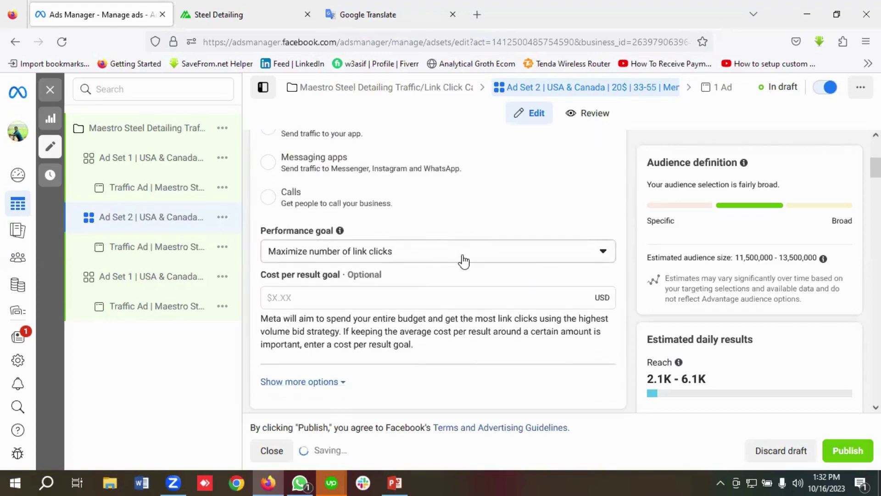
scroll(465, 262, "down", 5)
scroll(470, 272, "down", 1)
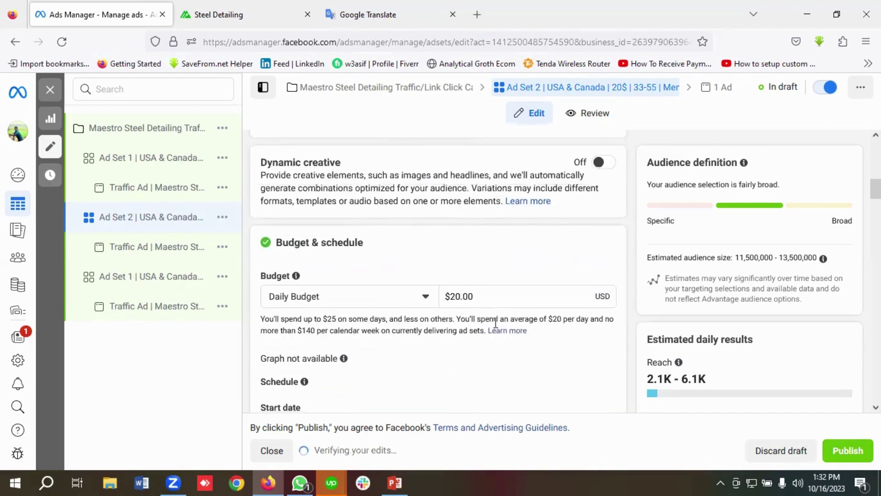
scroll(473, 321, "down", 4)
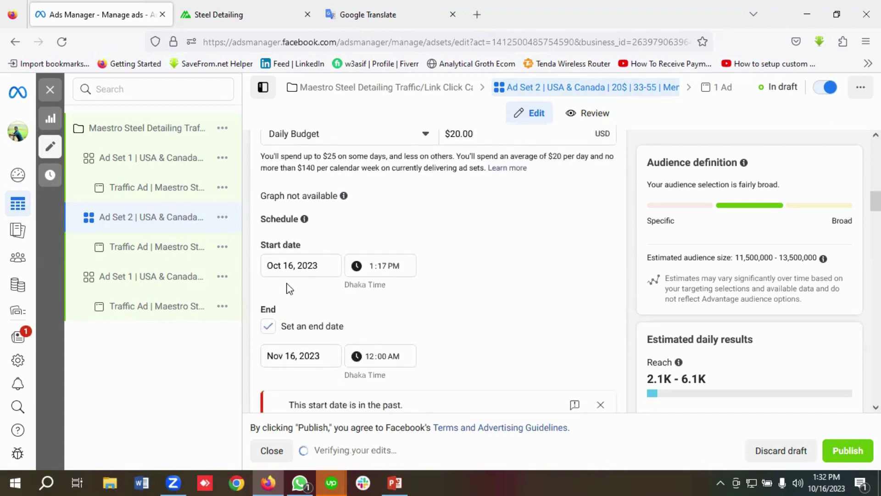
scroll(316, 287, "down", 3)
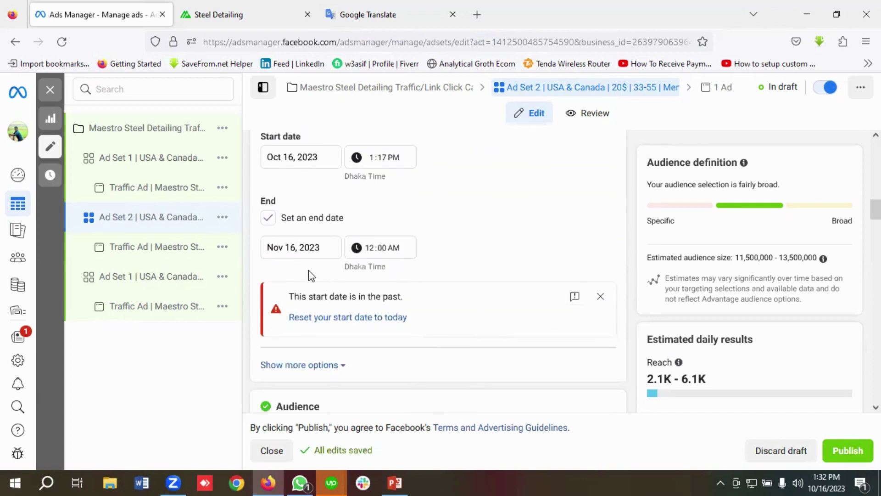
left_click(403, 318)
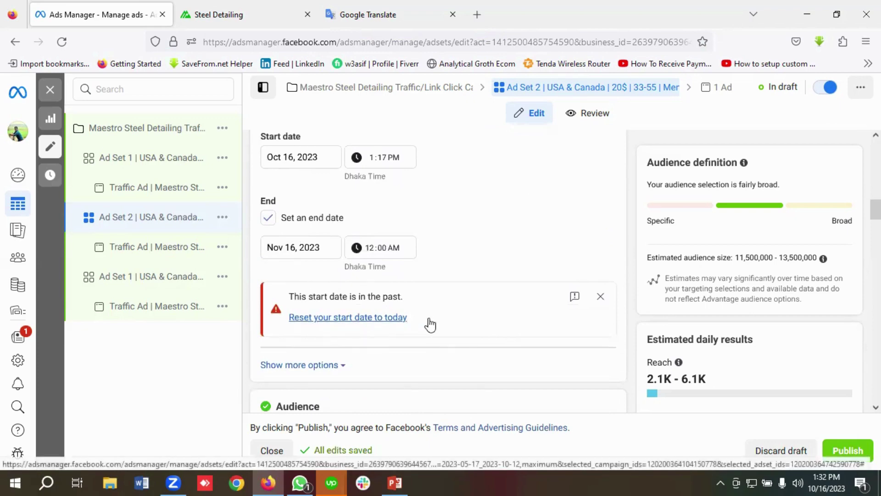
- Set the minimum age of Ad Set 2's audience to 33
scroll(432, 323, "down", 5)
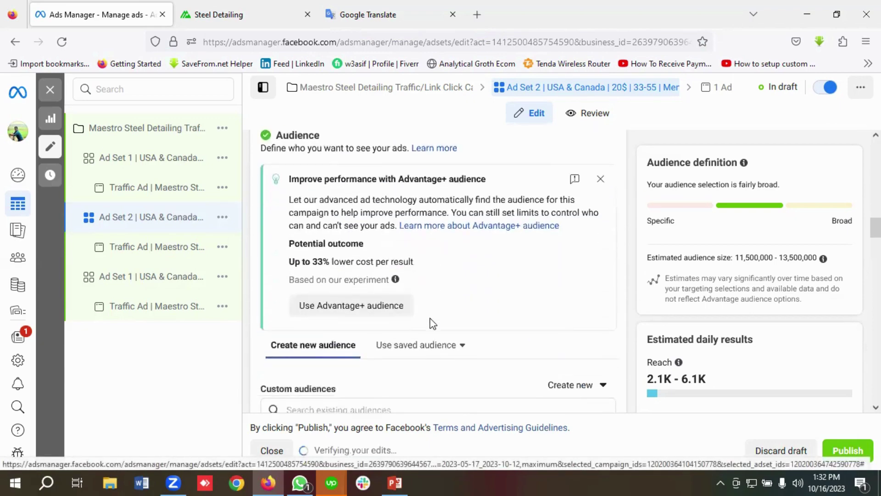
scroll(432, 324, "down", 4)
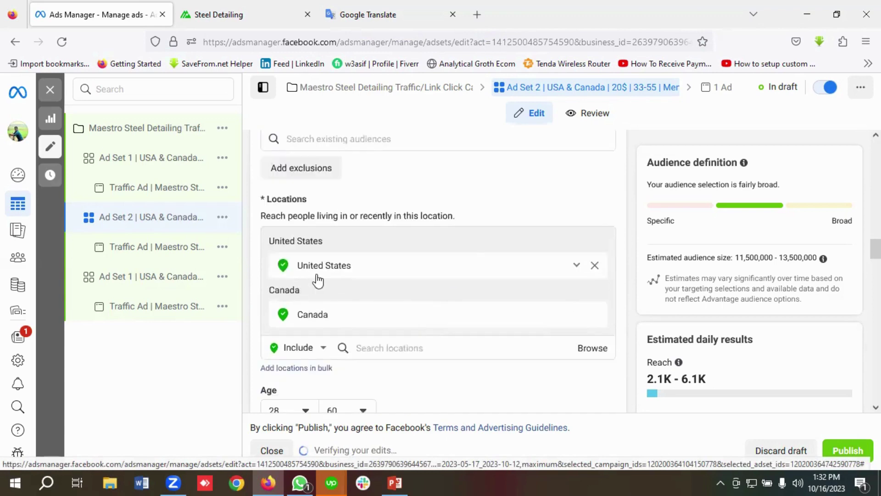
scroll(380, 285, "down", 3)
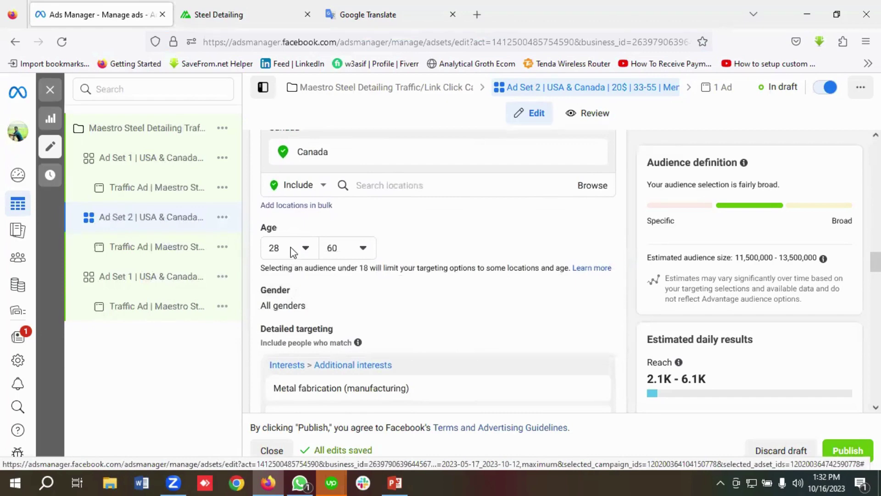
left_click(299, 252)
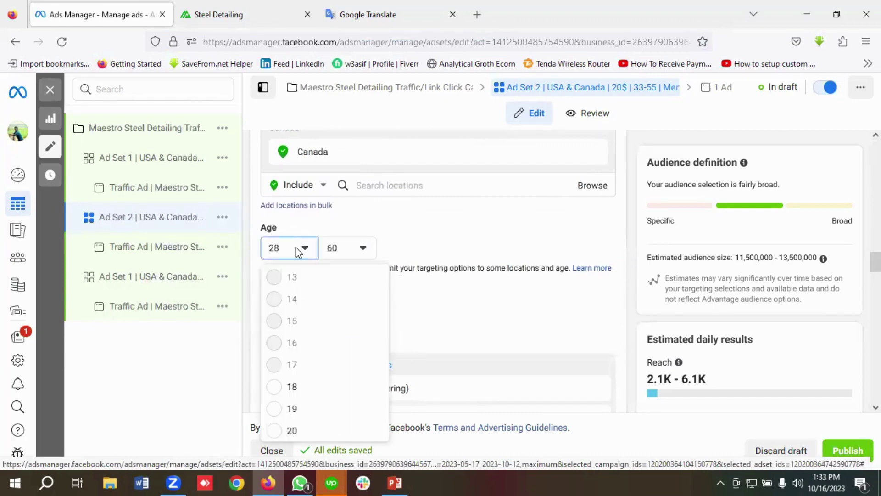
scroll(296, 322, "down", 6)
scroll(302, 353, "down", 1)
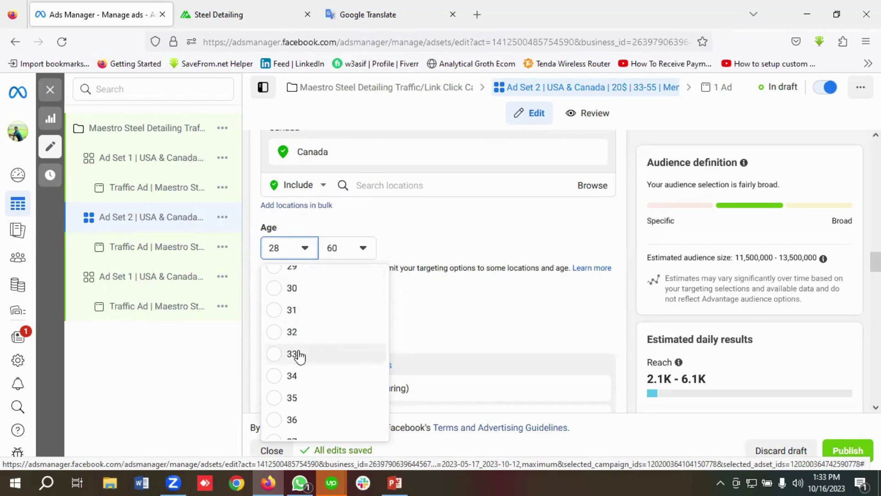
left_click(301, 355)
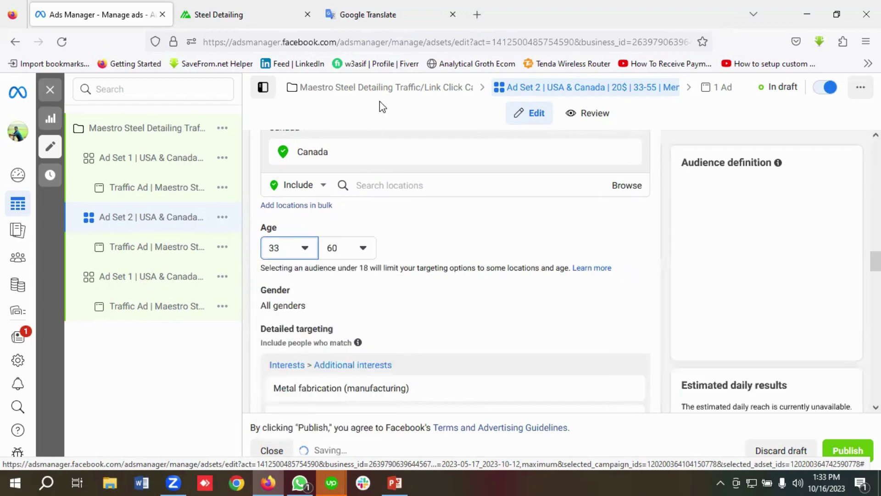
- Check the age range in the Google Translate brief and set Ad Set 2's maximum audience age to 55
key("ctrl+Tab")
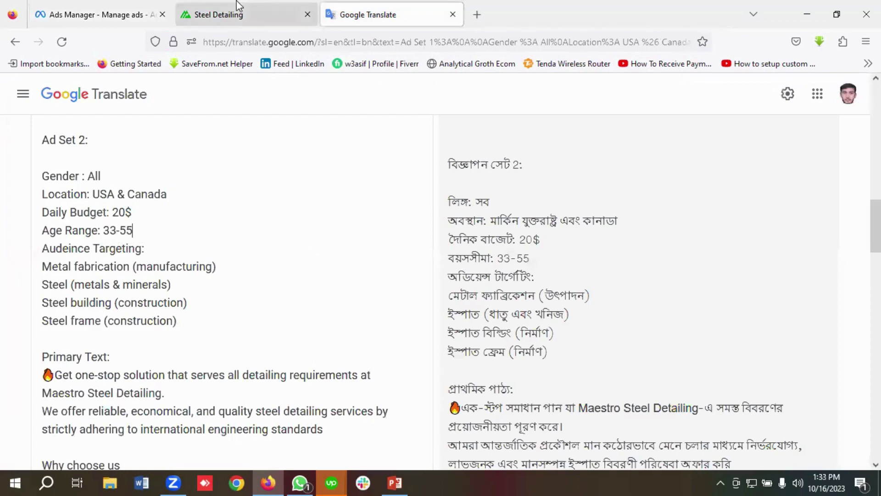
left_click(122, 9)
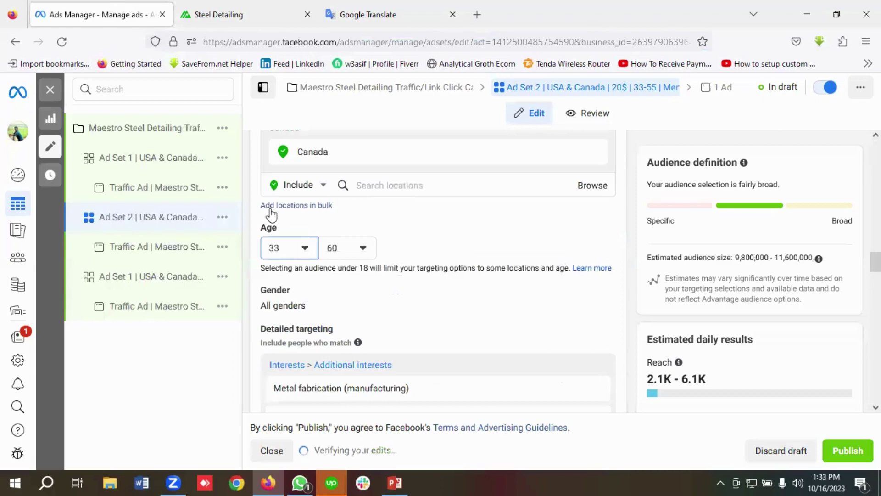
left_click(361, 249)
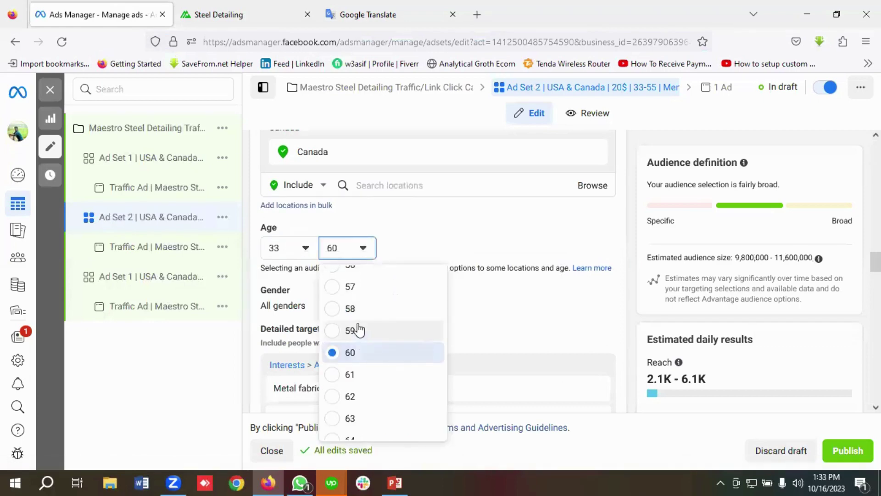
scroll(356, 324, "up", 2)
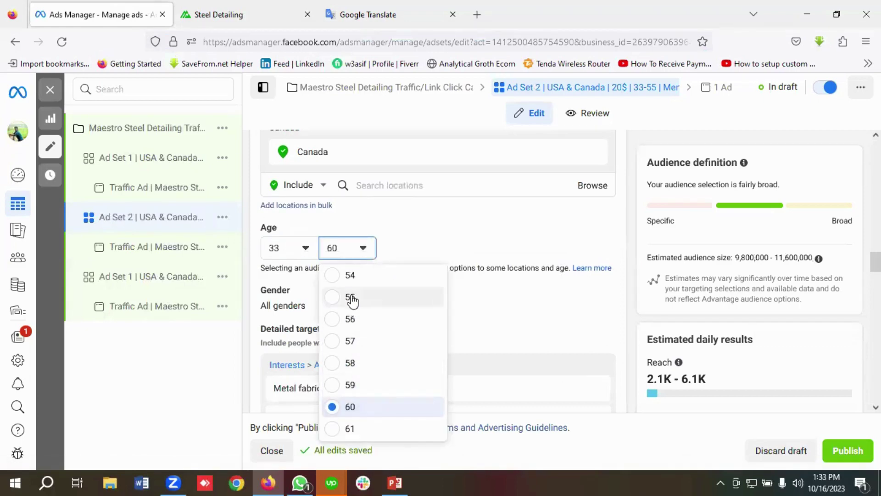
left_click(352, 298)
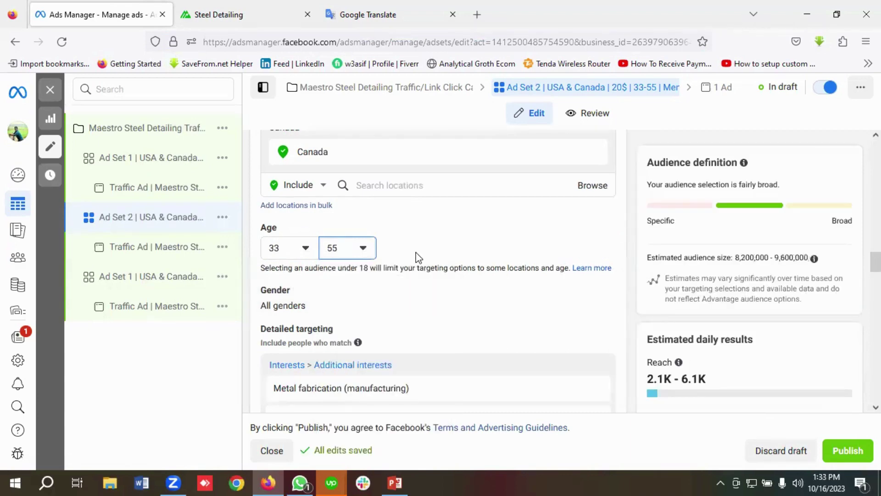
- Review Ad Set 2's gender, detailed targeting, language and placement settings
scroll(422, 257, "down", 1)
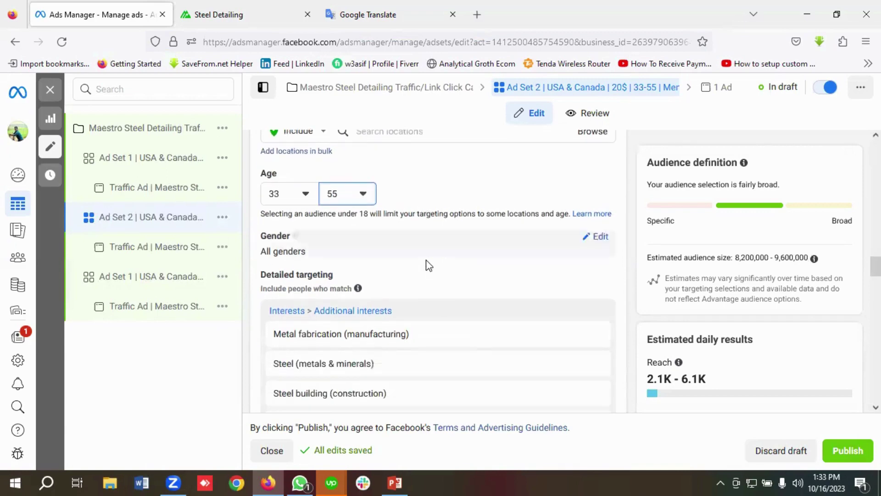
scroll(454, 270, "down", 1)
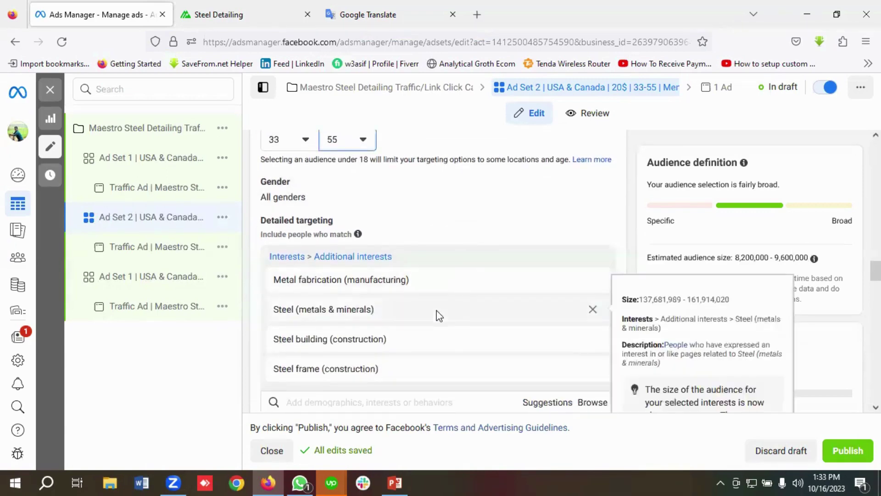
scroll(437, 315, "down", 1)
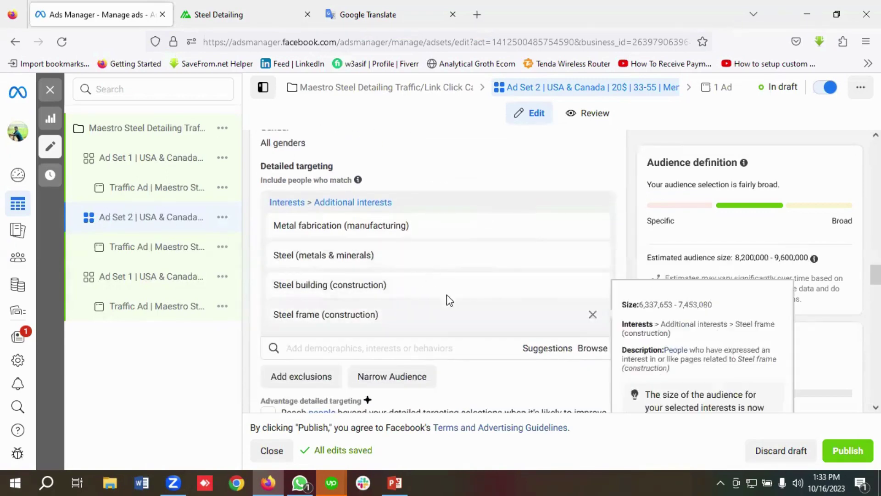
scroll(466, 298, "down", 1)
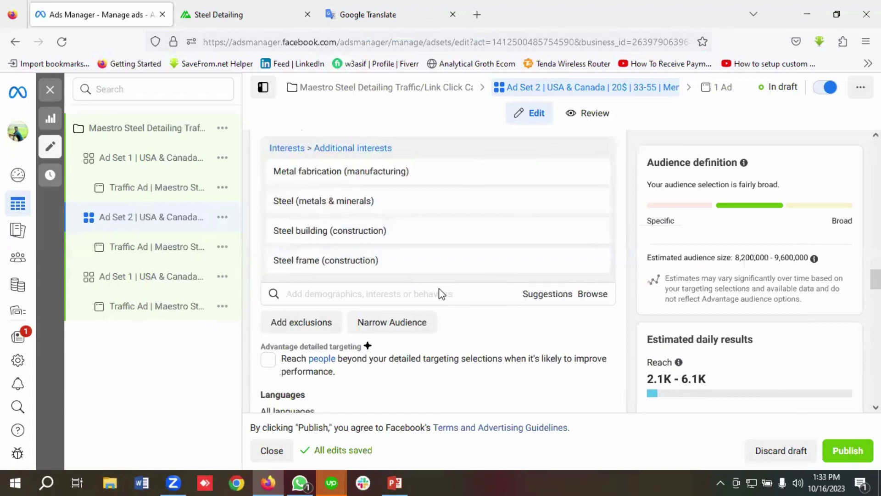
scroll(376, 327, "down", 2)
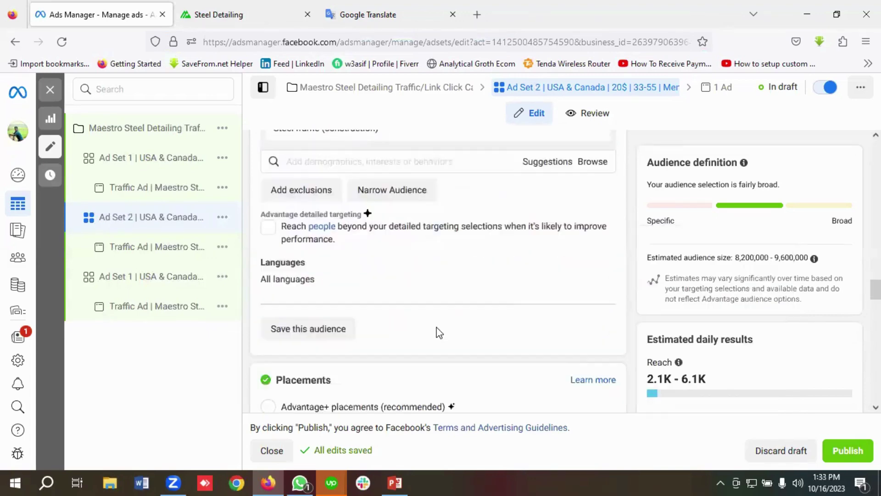
scroll(439, 333, "down", 5)
scroll(401, 310, "up", 1)
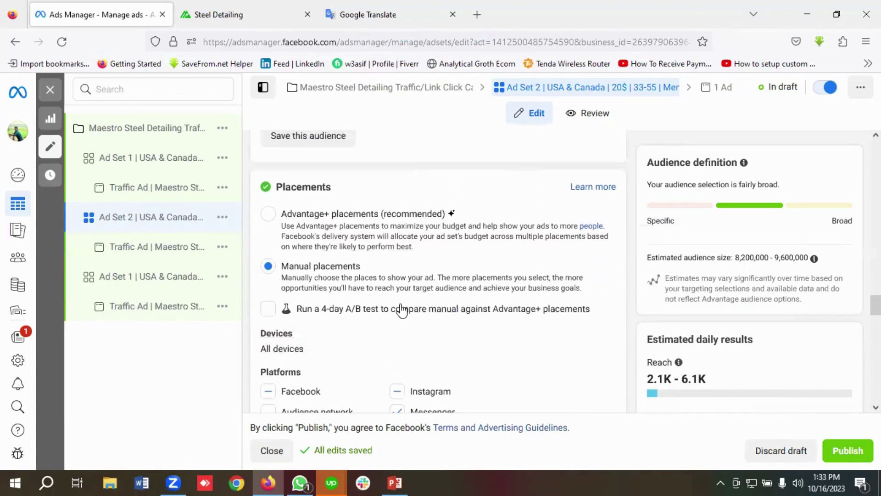
scroll(402, 309, "down", 3)
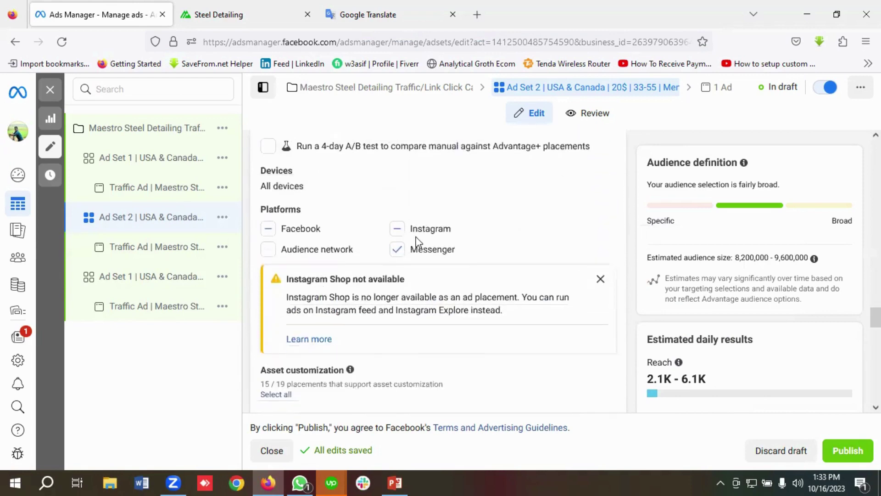
scroll(412, 301, "down", 1)
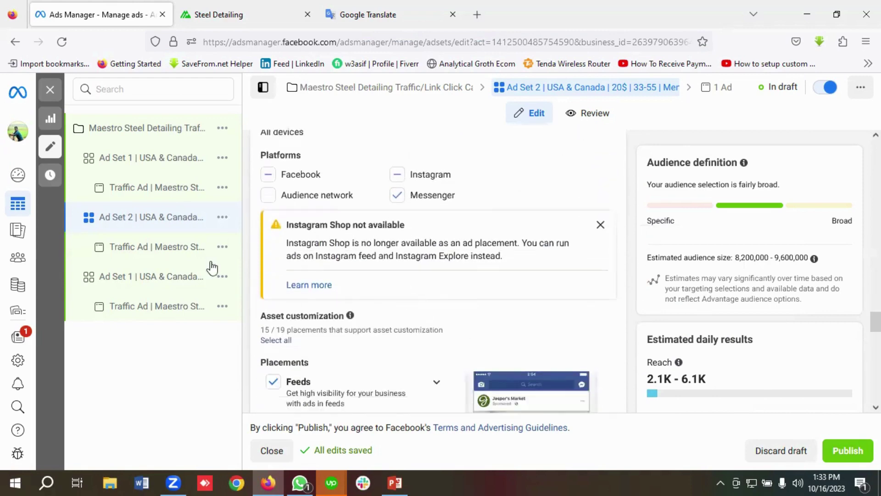
- Open the traffic ad under Ad Set 2 and review its identity, setup, media, texts and call to action
left_click(157, 255)
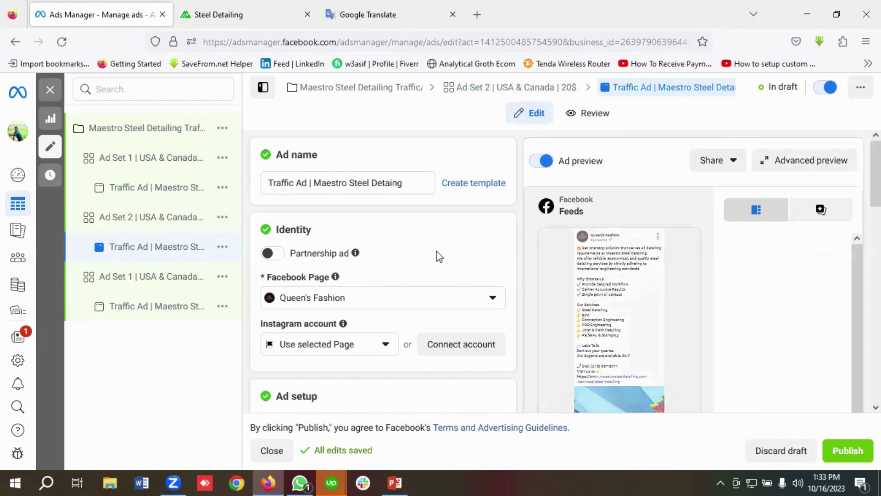
scroll(440, 271, "down", 5)
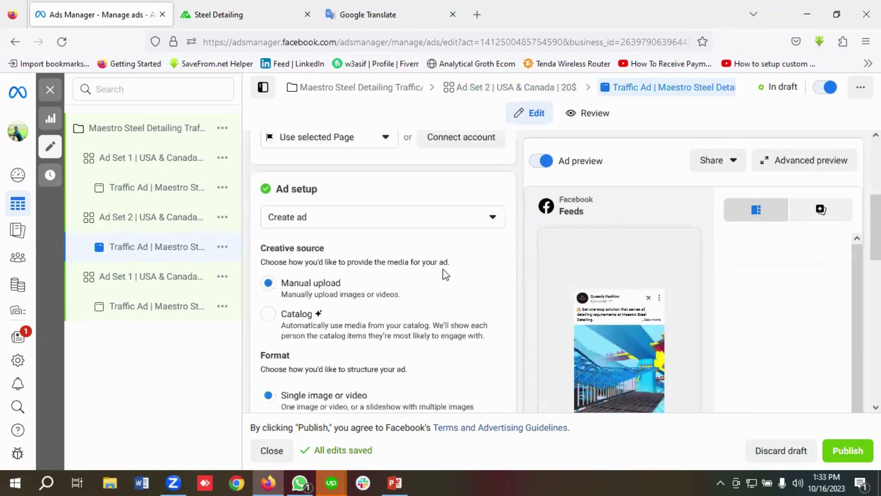
scroll(445, 299, "down", 8)
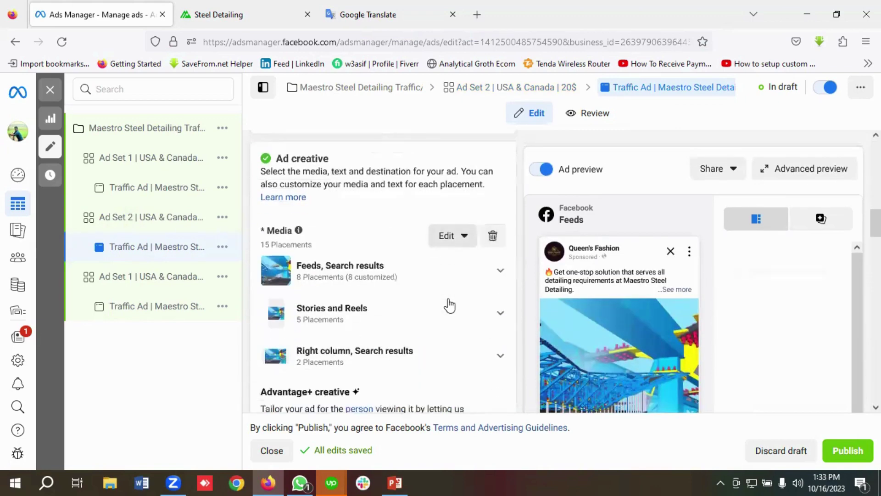
scroll(378, 229, "down", 7)
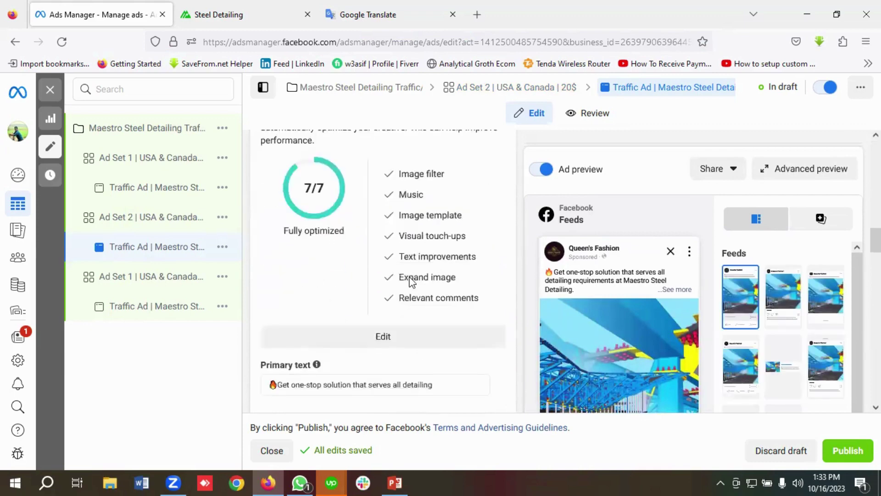
scroll(412, 280, "down", 1)
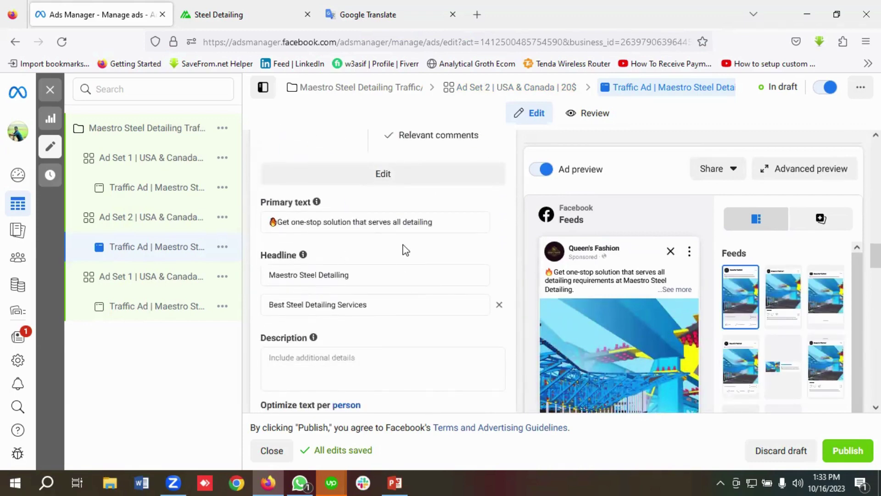
scroll(399, 250, "down", 1)
scroll(427, 278, "down", 1)
scroll(439, 281, "down", 5)
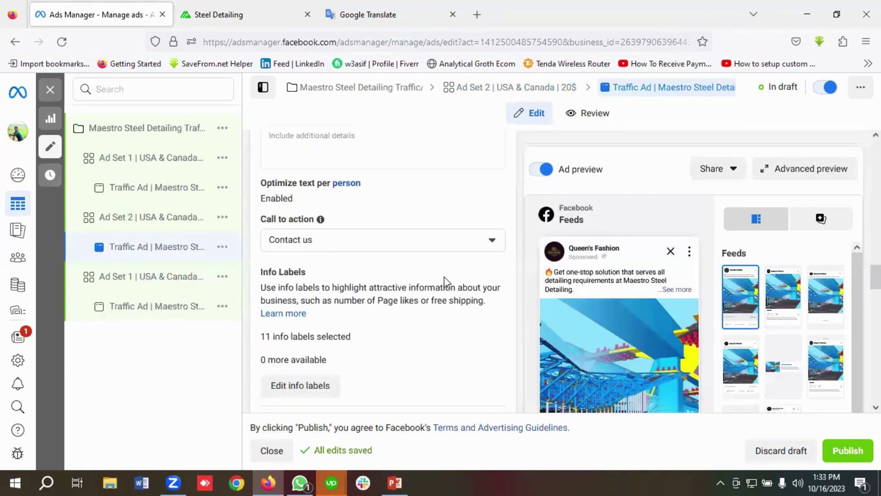
- Open the remaining copy of Ad Set 1 and change its name to begin with "Ad Set 3"
left_click(172, 284)
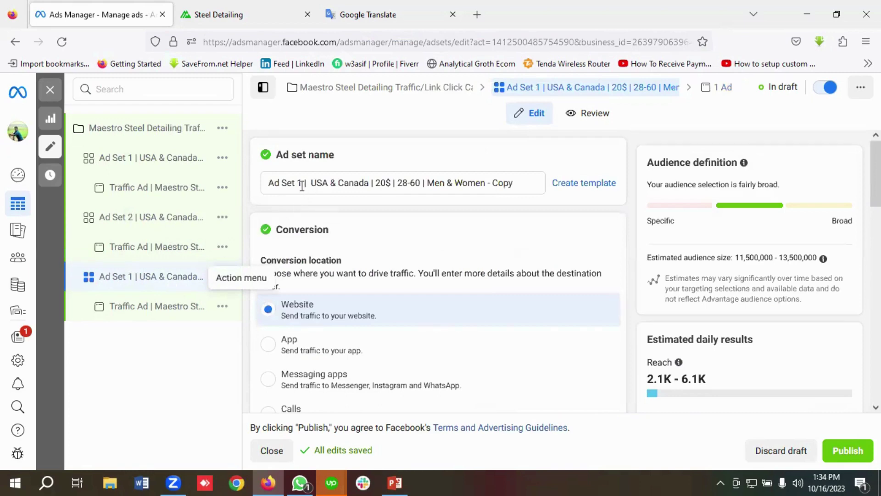
left_click(299, 184)
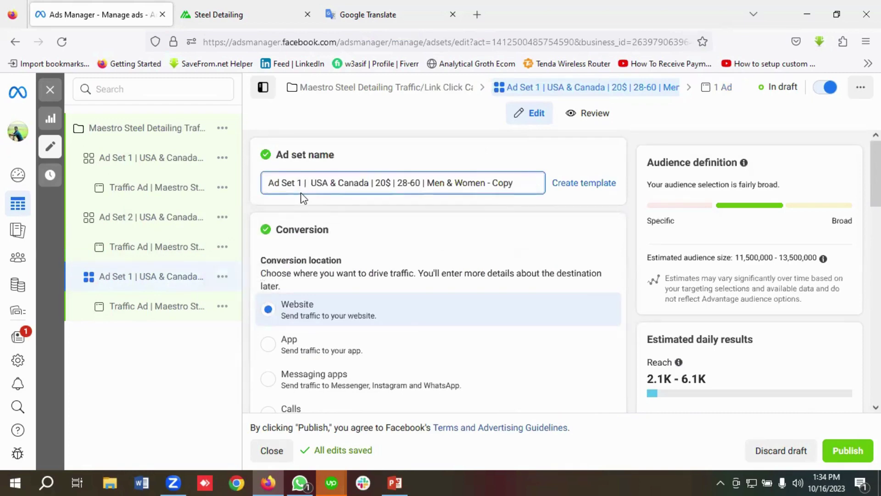
key("BackSpace")
type("3")
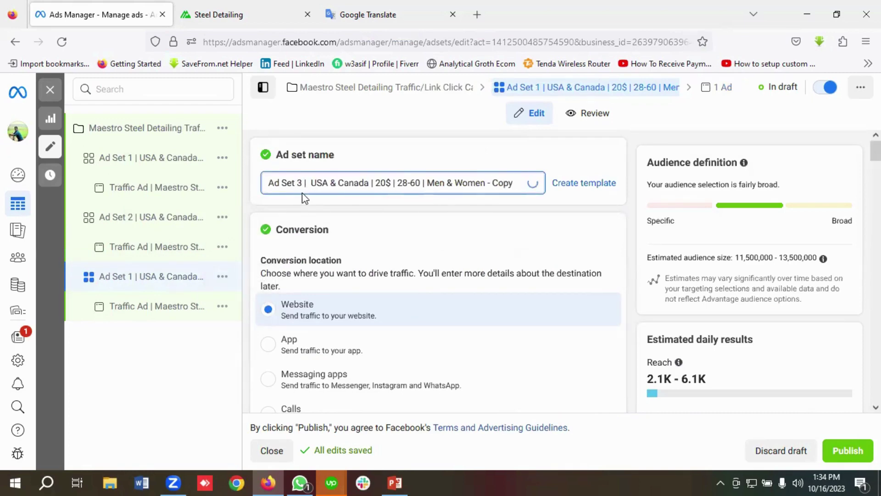
- Check the Ad Set 3 brief in Google Translate and remove "& Canada" and "- Copy" from the ad set name in Ads Manager
left_click(349, 20)
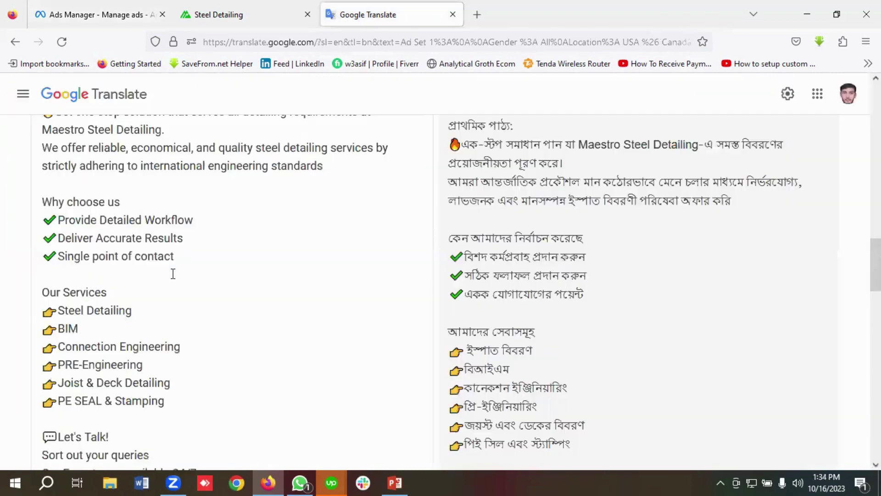
scroll(173, 272, "down", 10)
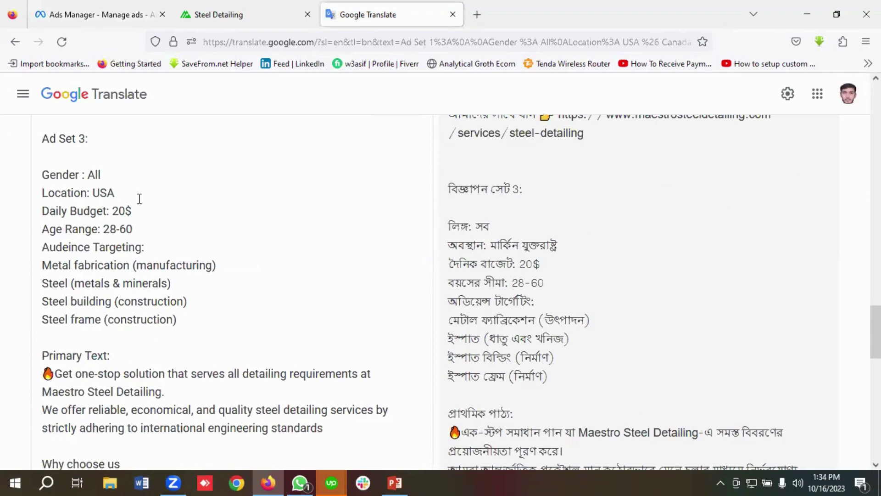
left_click(97, 14)
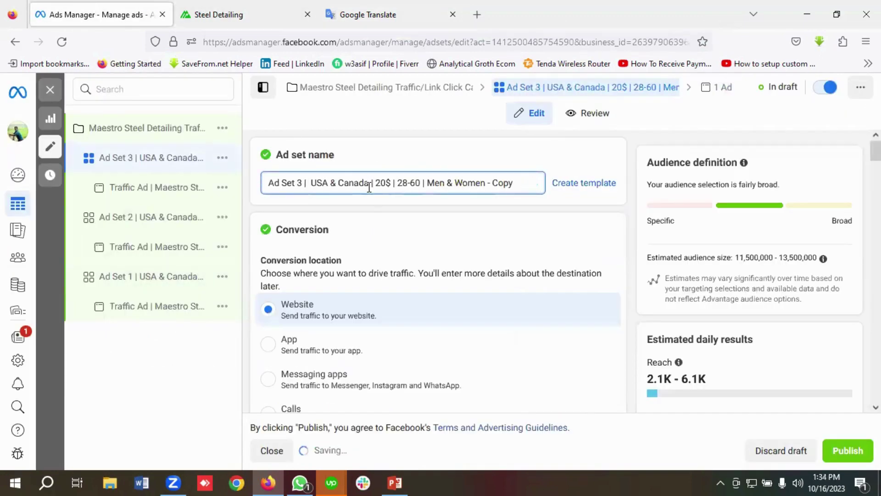
key("BackSpace")
key("BackSpace")
key("BackSpace")
key("BackSpace")
key("BackSpace")
key("BackSpace")
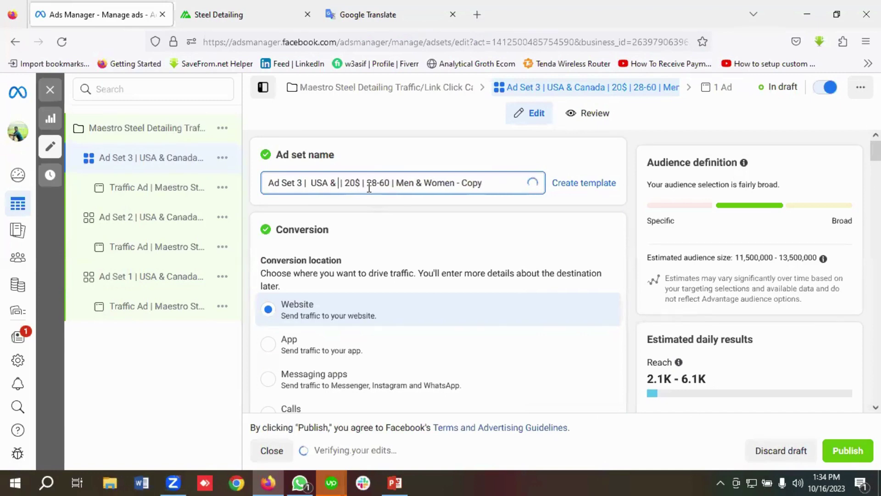
key("BackSpace")
key("BackSpace")
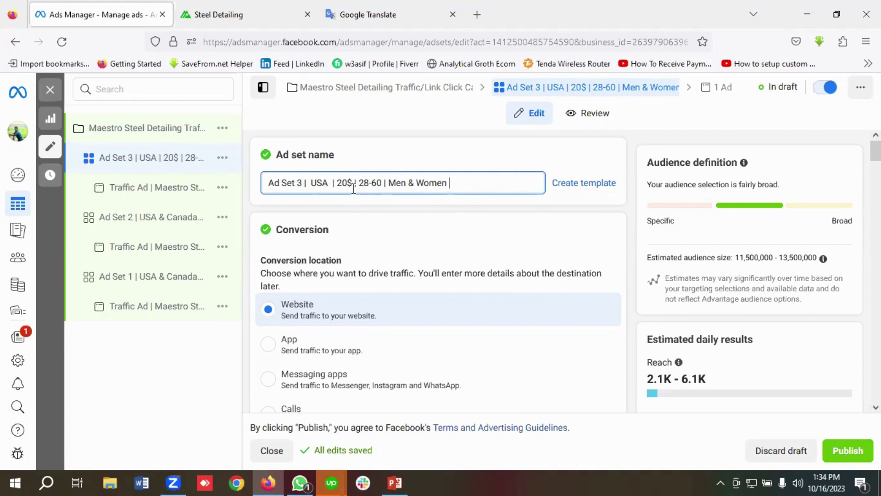
double_click(319, 184)
- Check Ad Set 3's conversion, budget and schedule settings and reset its start date to today
scroll(377, 224, "down", 1)
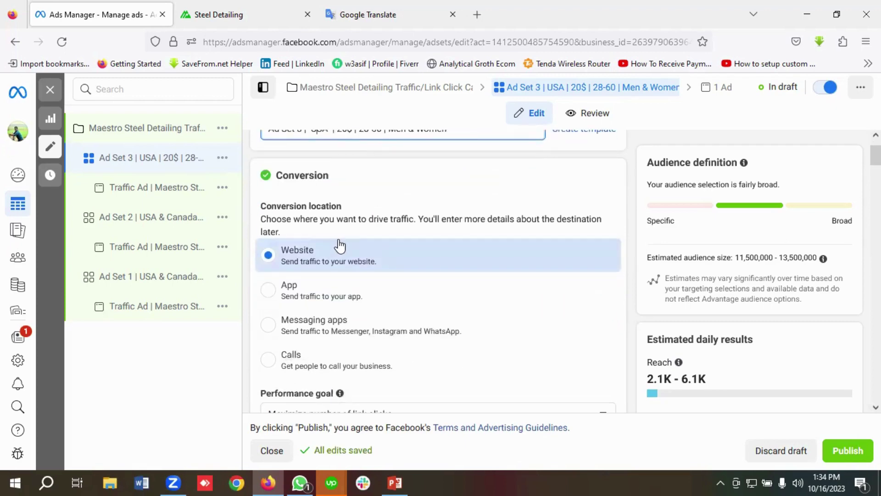
scroll(335, 236, "down", 1)
scroll(351, 227, "down", 3)
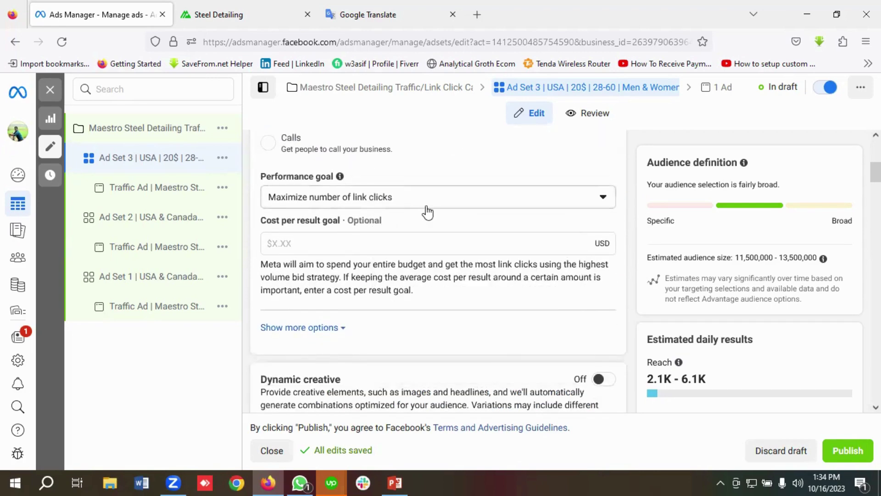
scroll(429, 216, "up", 1)
scroll(457, 260, "down", 4)
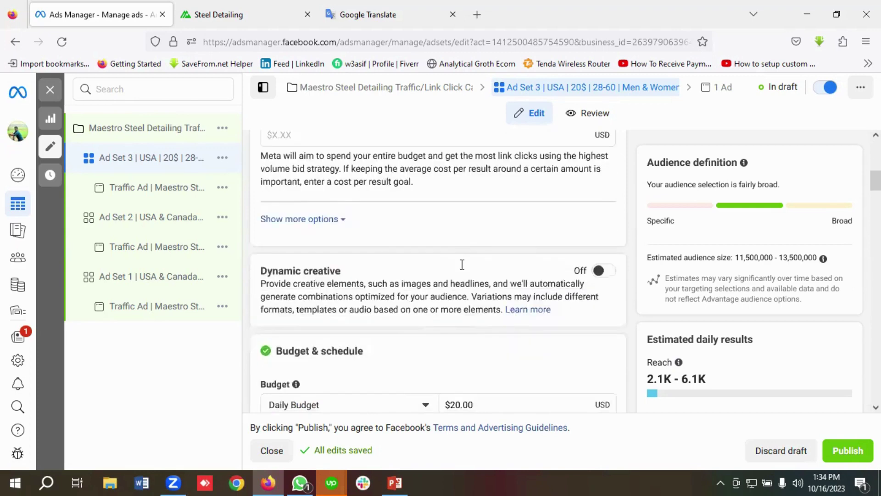
scroll(464, 271, "down", 4)
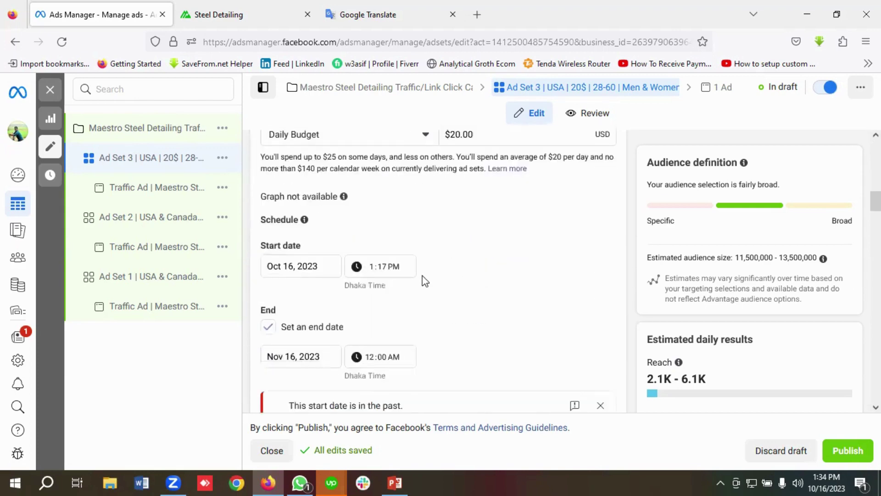
scroll(404, 283, "down", 1)
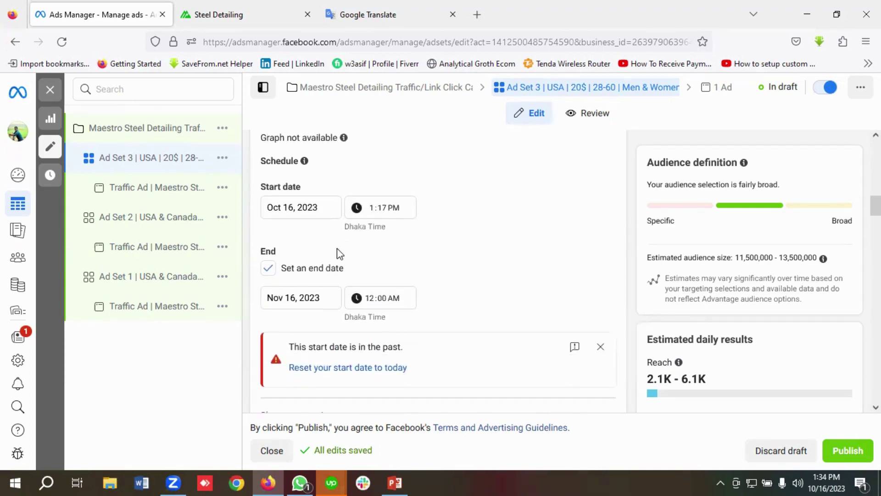
scroll(337, 248, "down", 2)
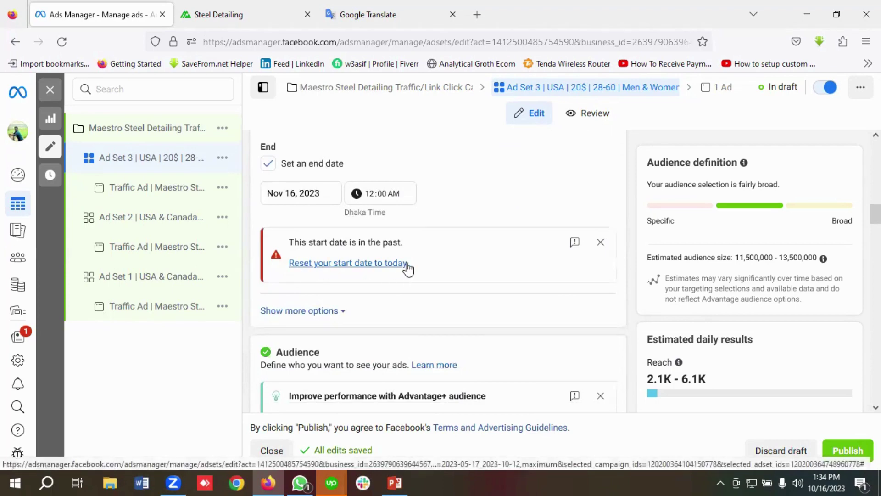
- Remove Canada from Ad Set 3's audience locations, keeping only the United States
scroll(449, 265, "down", 6)
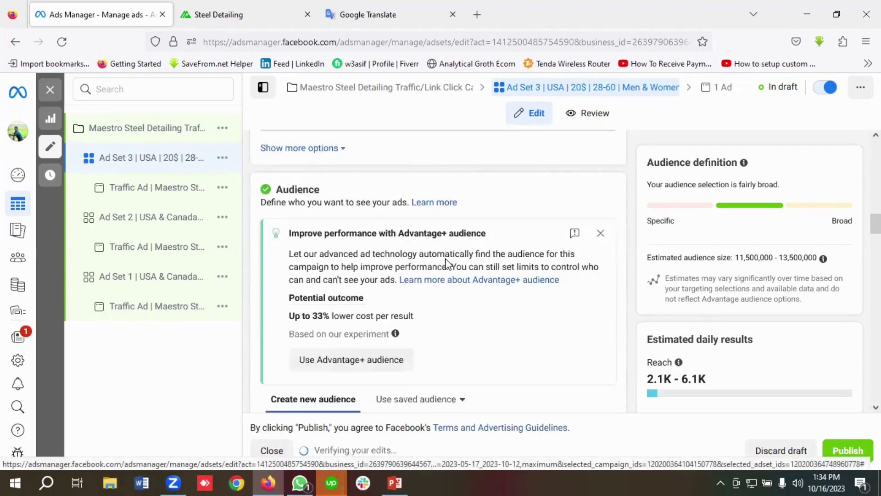
scroll(448, 265, "down", 2)
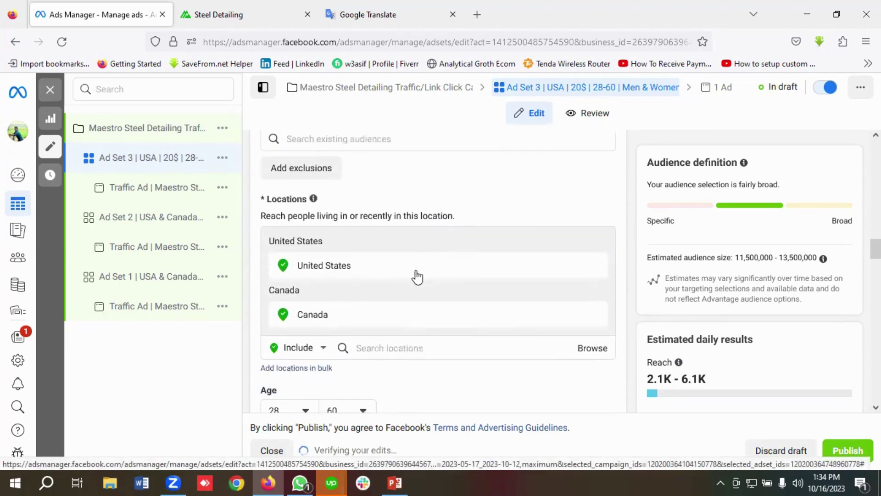
scroll(420, 286, "down", 1)
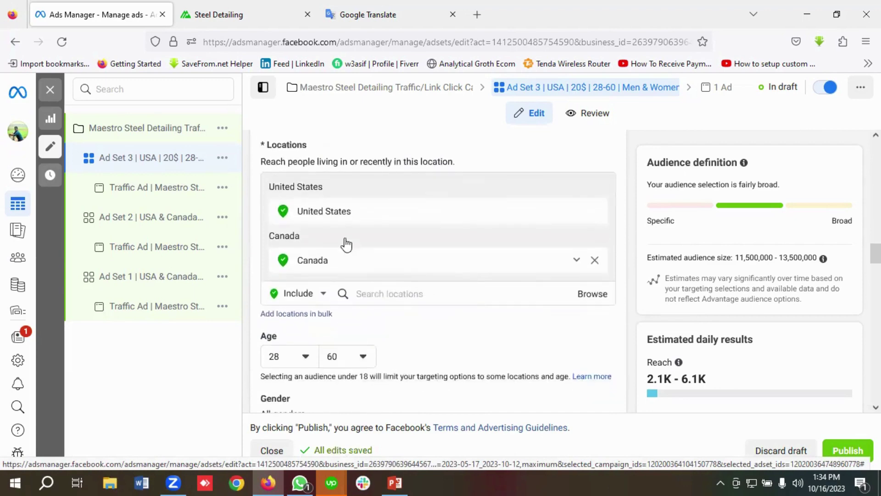
left_click(595, 261)
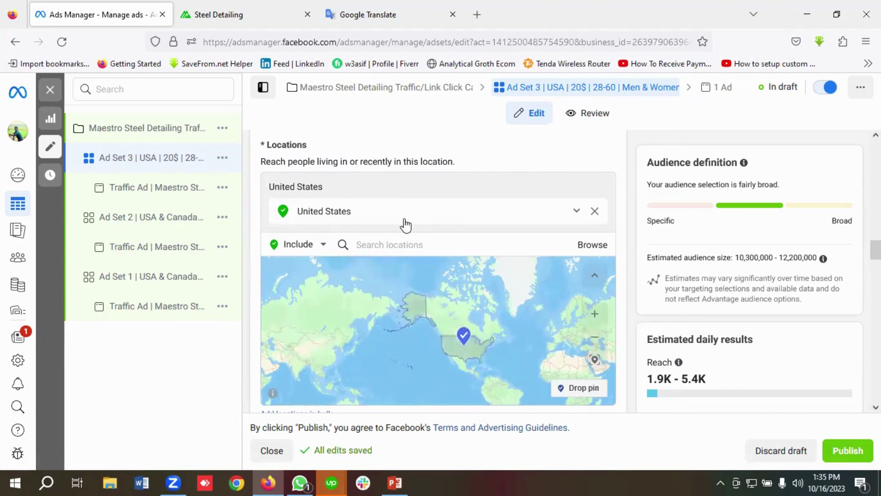
- Review Ad Set 3's age range, gender and detailed targeting interests
scroll(409, 227, "down", 2)
scroll(418, 317, "down", 1)
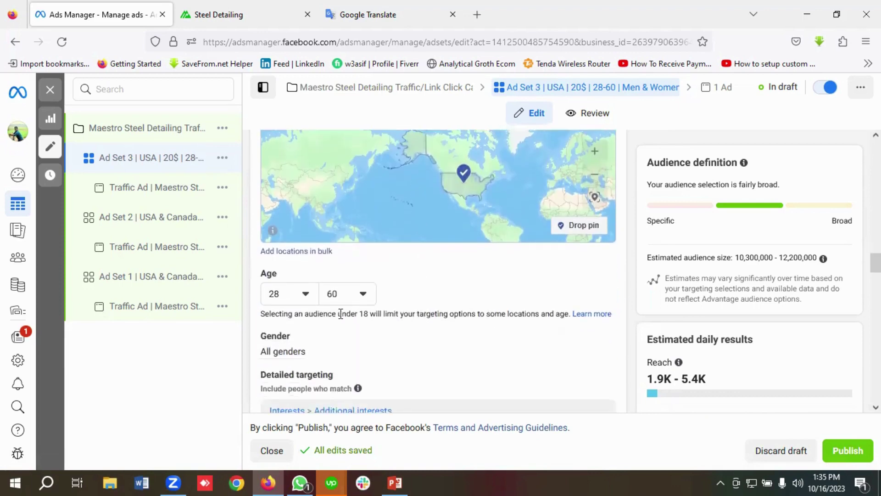
scroll(337, 305, "down", 1)
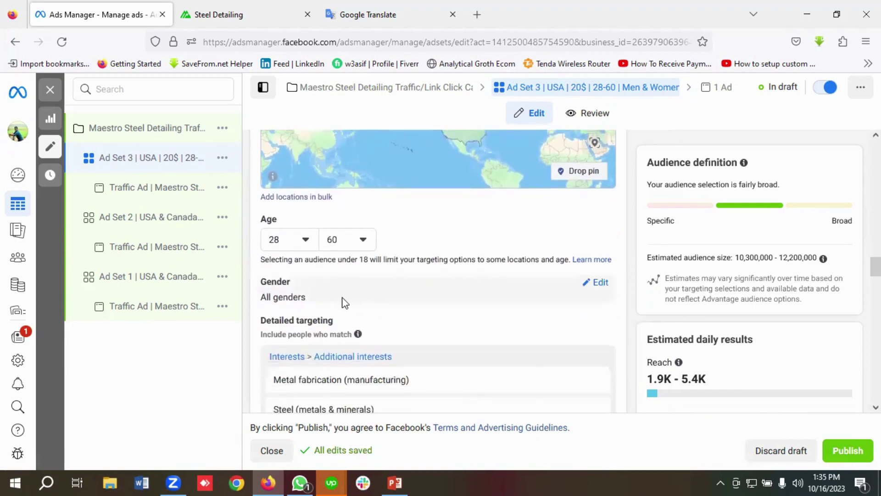
scroll(345, 303, "down", 1)
scroll(431, 291, "down", 2)
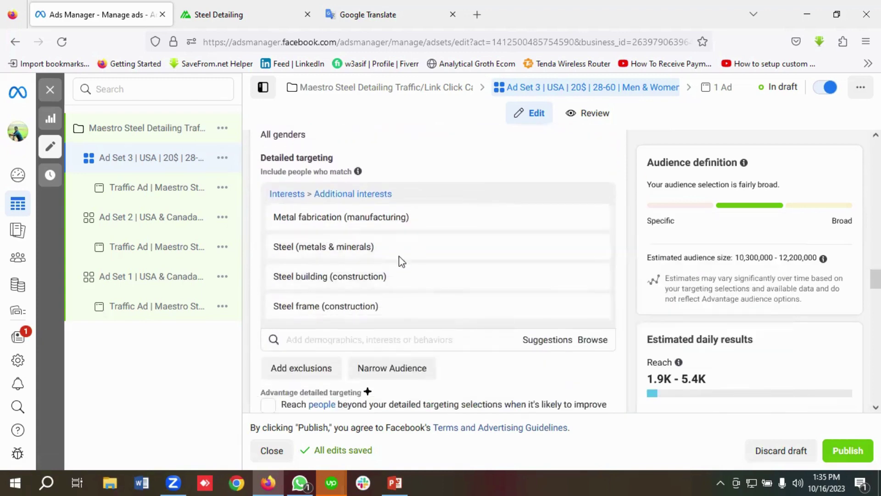
- Review Ad Set 3's manual placement settings, including its devices, platforms, asset customization and individual placements
scroll(424, 294, "down", 5)
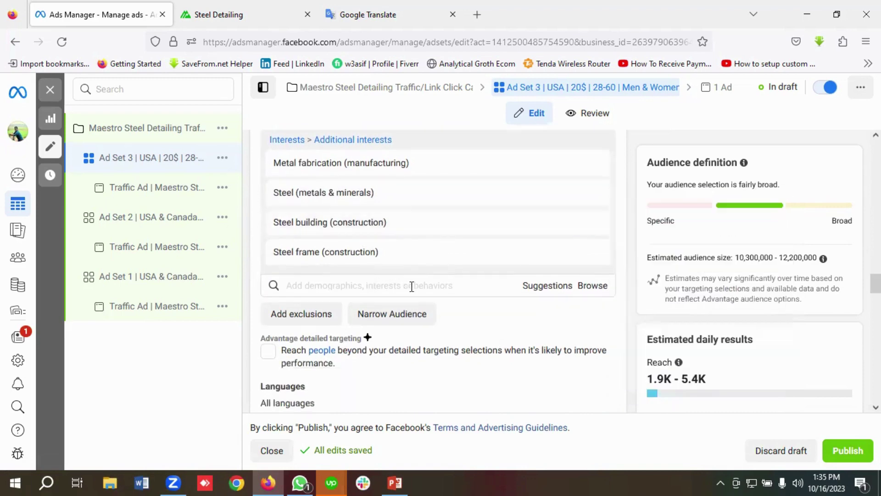
scroll(428, 295, "down", 3)
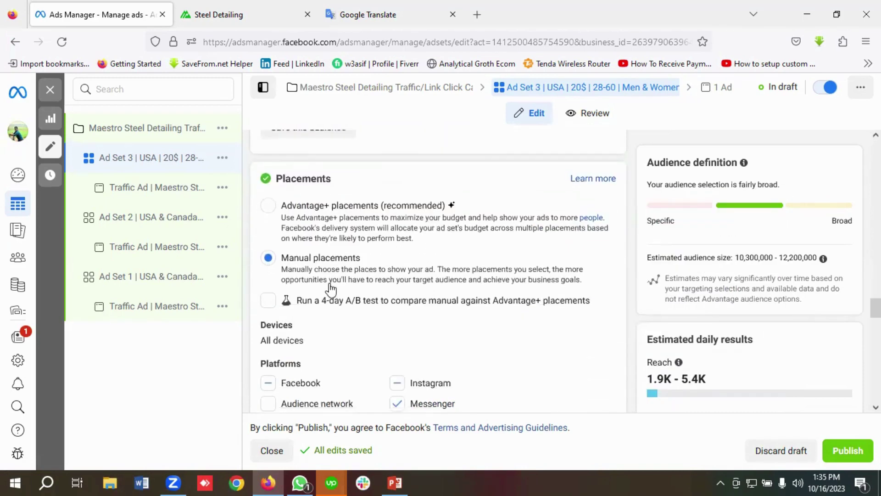
scroll(359, 279, "down", 1)
scroll(359, 279, "down", 1)
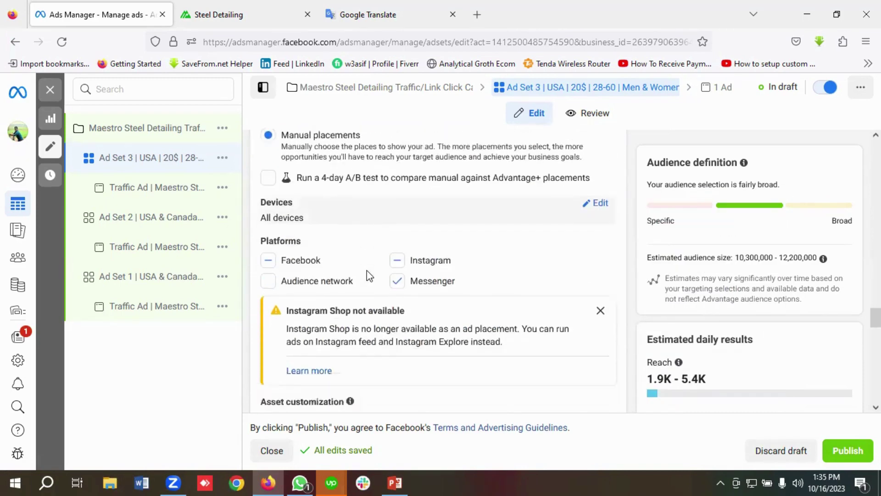
scroll(340, 225, "up", 1)
scroll(335, 216, "down", 1)
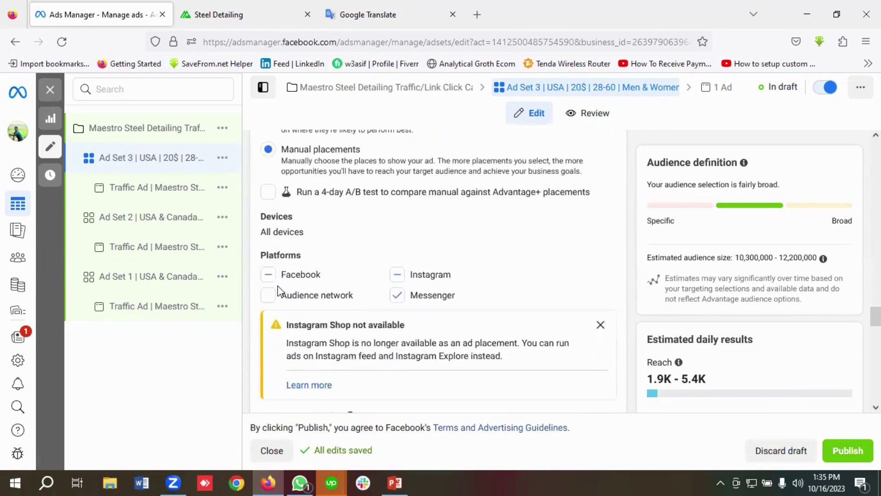
scroll(394, 291, "down", 5)
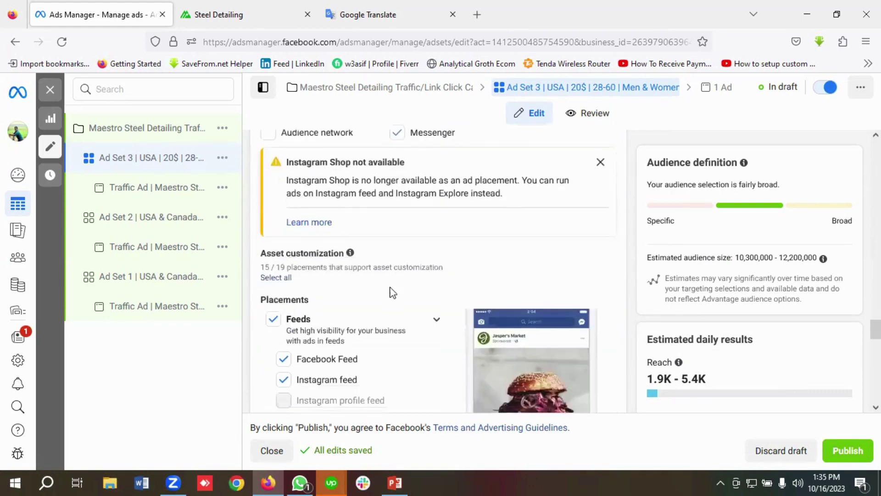
scroll(415, 301, "down", 10)
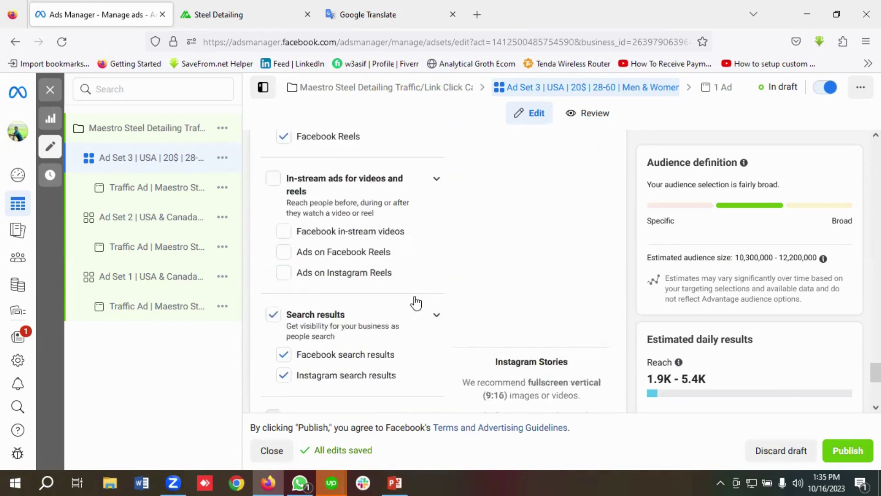
- Open the traffic ad under Ad Set 3 and review its identity, format, media, primary text, headlines and call to action
left_click(132, 193)
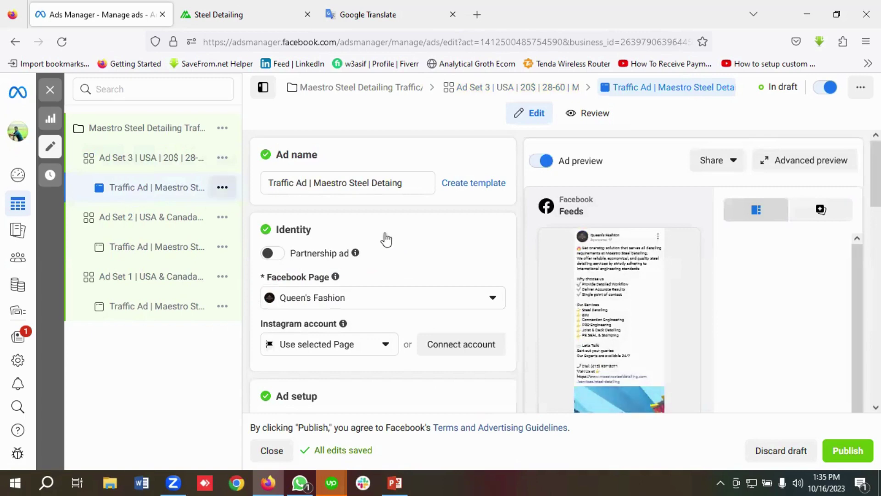
scroll(406, 250, "down", 5)
scroll(406, 253, "down", 8)
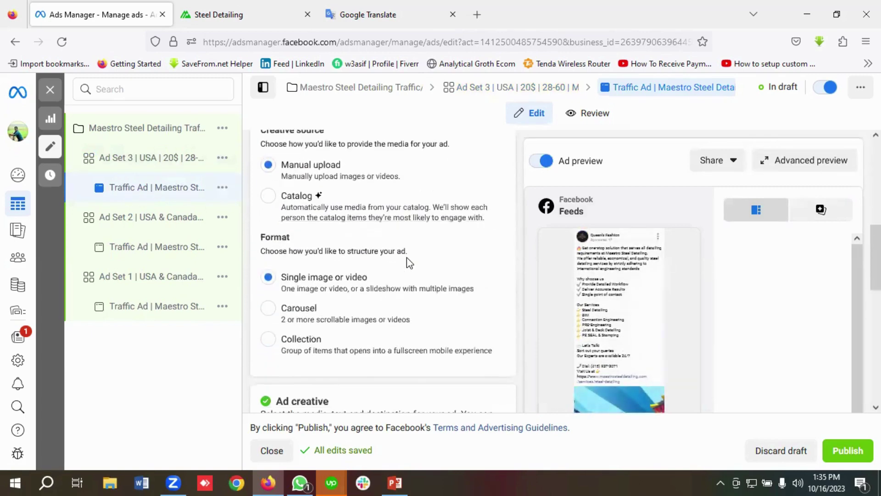
scroll(408, 264, "down", 2)
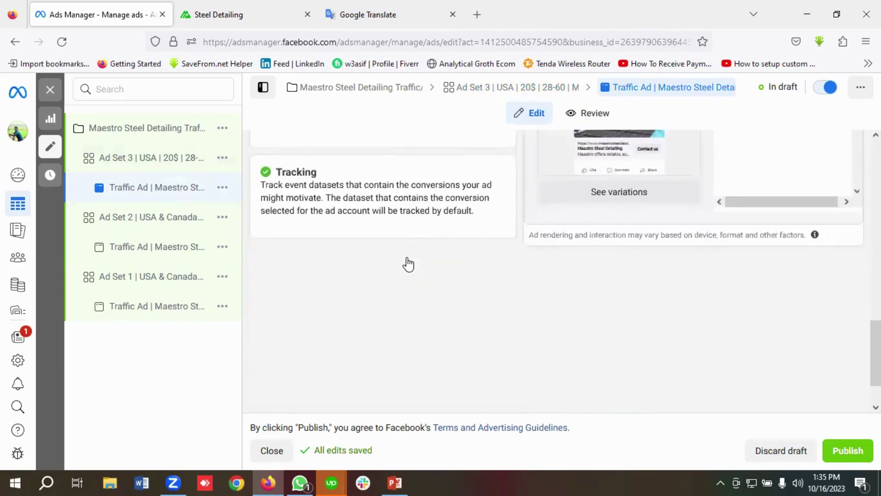
scroll(408, 264, "up", 5)
scroll(406, 260, "up", 4)
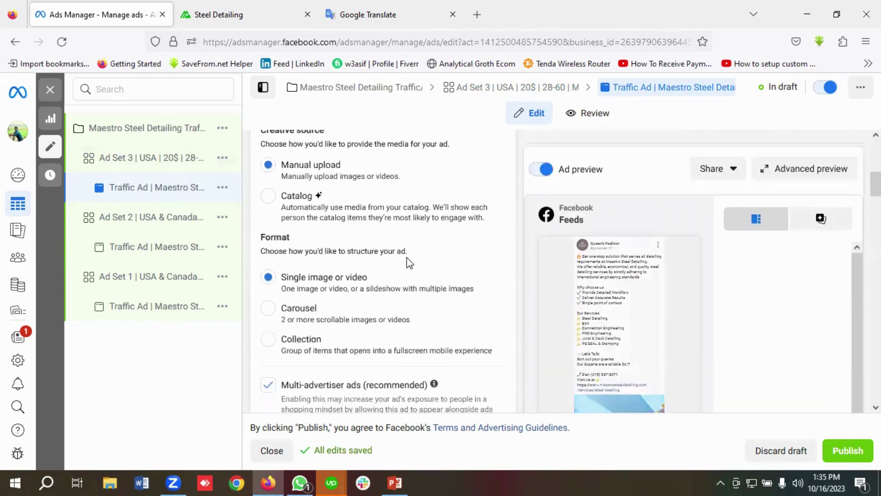
scroll(410, 263, "down", 5)
scroll(408, 263, "down", 12)
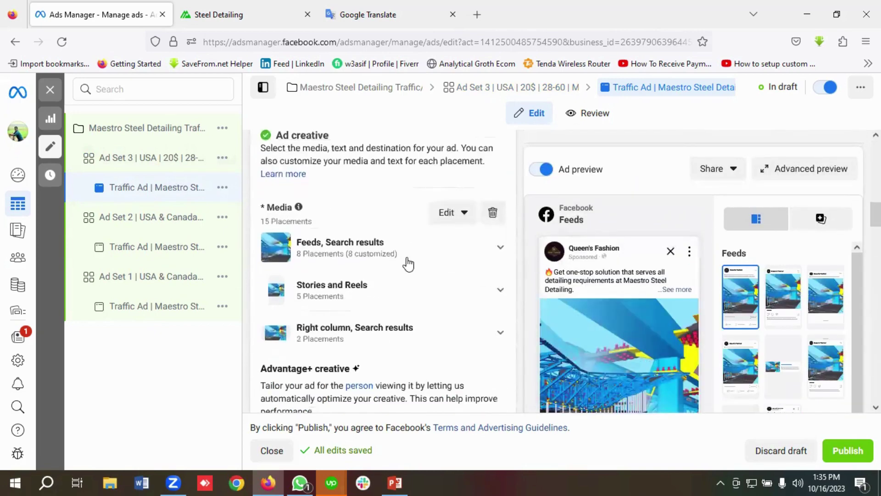
scroll(409, 262, "down", 4)
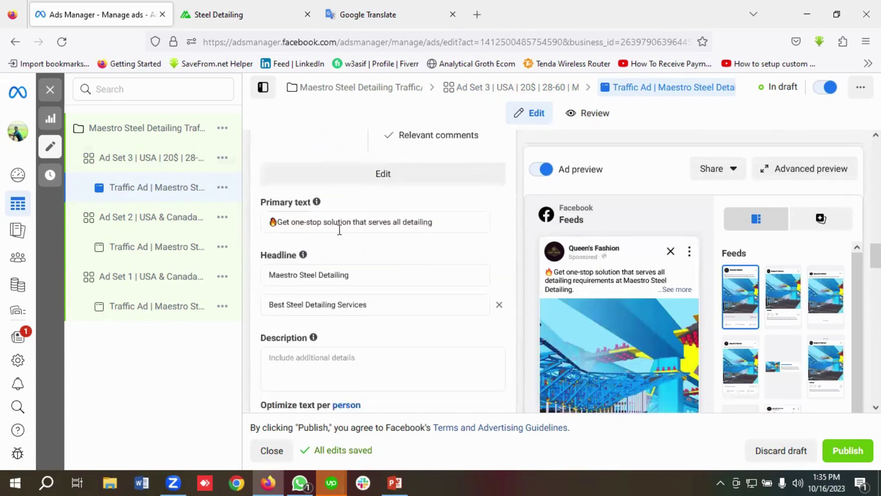
scroll(400, 261, "down", 10)
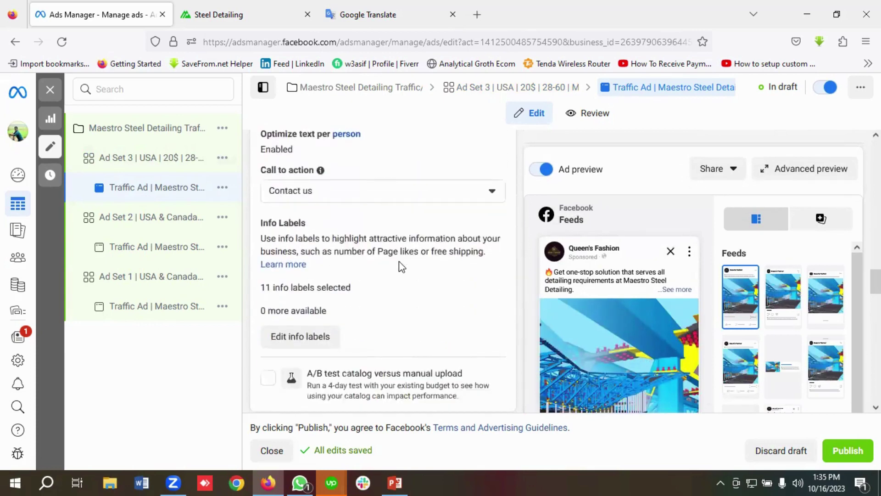
- Open the campaign-level settings and review the campaign name, special ad categories, buying type and objective
left_click(159, 133)
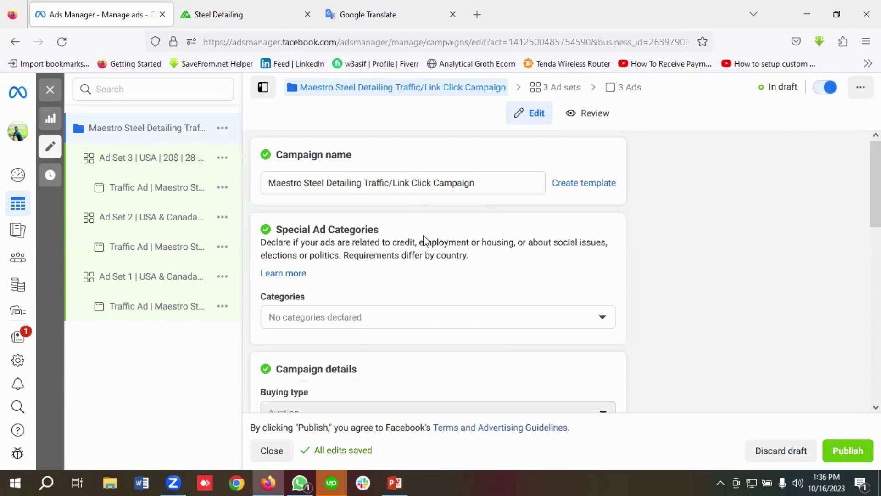
scroll(427, 236, "down", 2)
scroll(427, 237, "up", 2)
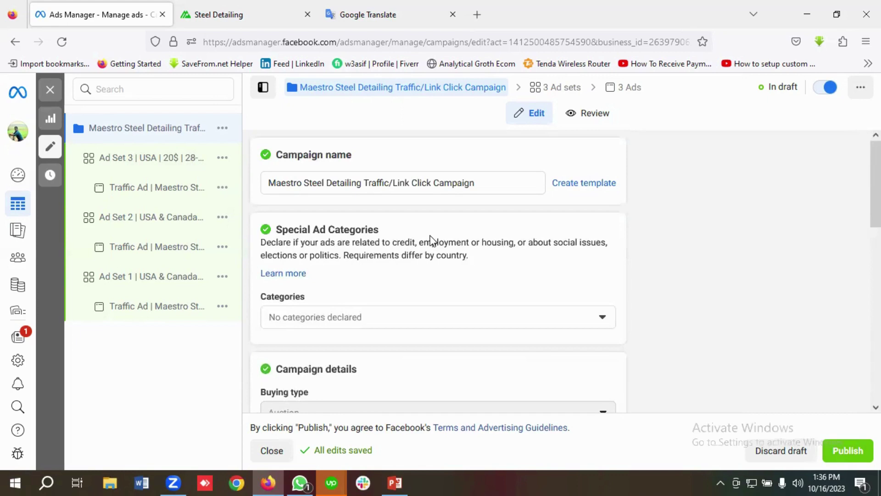
scroll(431, 241, "down", 1)
scroll(431, 240, "up", 1)
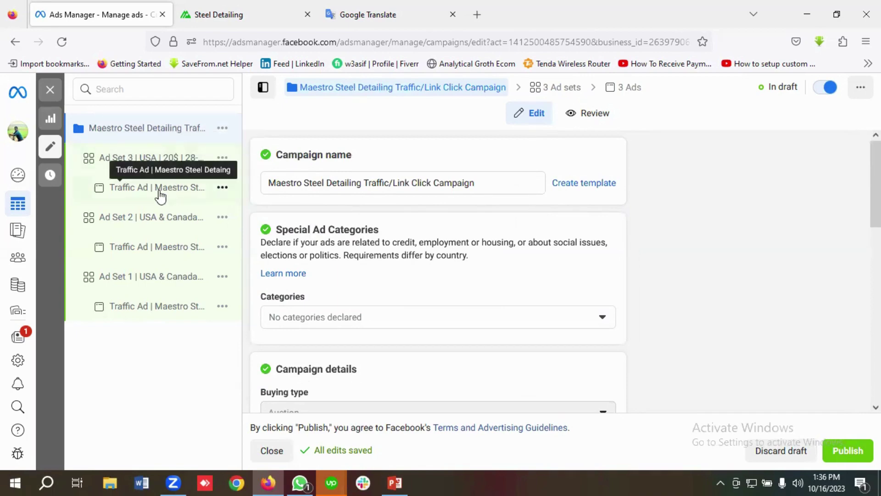
scroll(488, 218, "down", 5)
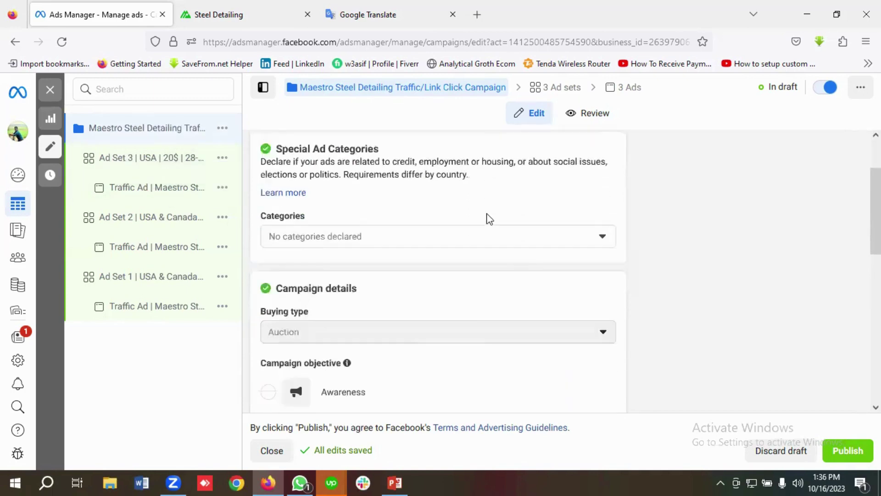
scroll(489, 219, "up", 2)
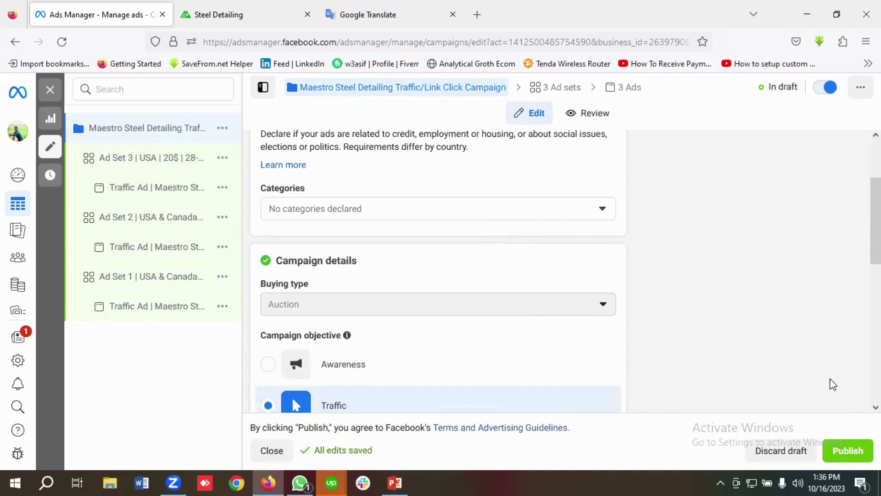
scroll(510, 297, "up", 1)
scroll(740, 329, "down", 2)
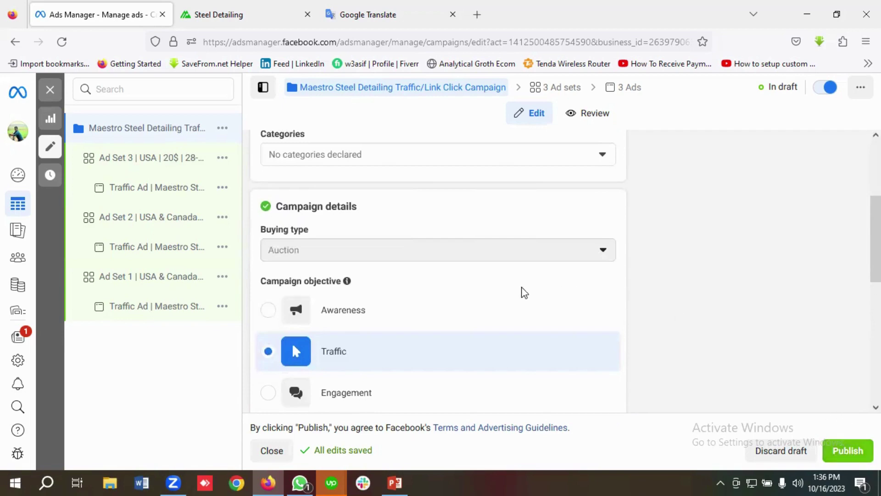
scroll(522, 292, "up", 3)
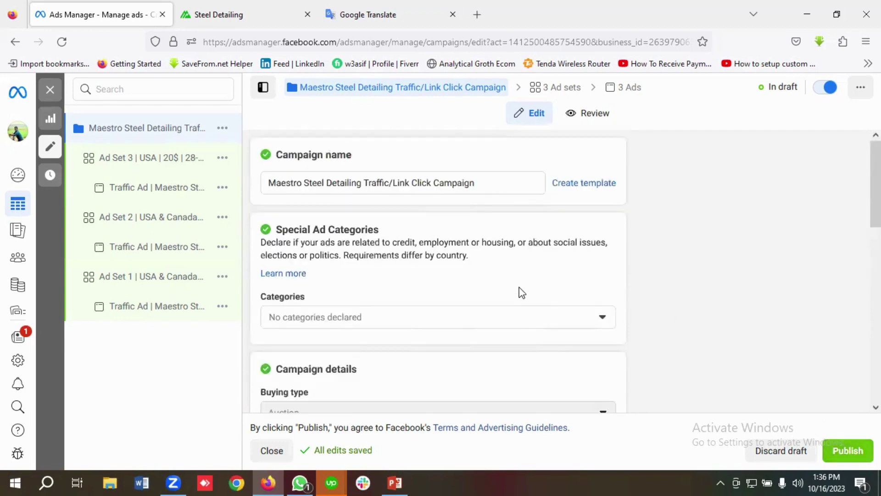